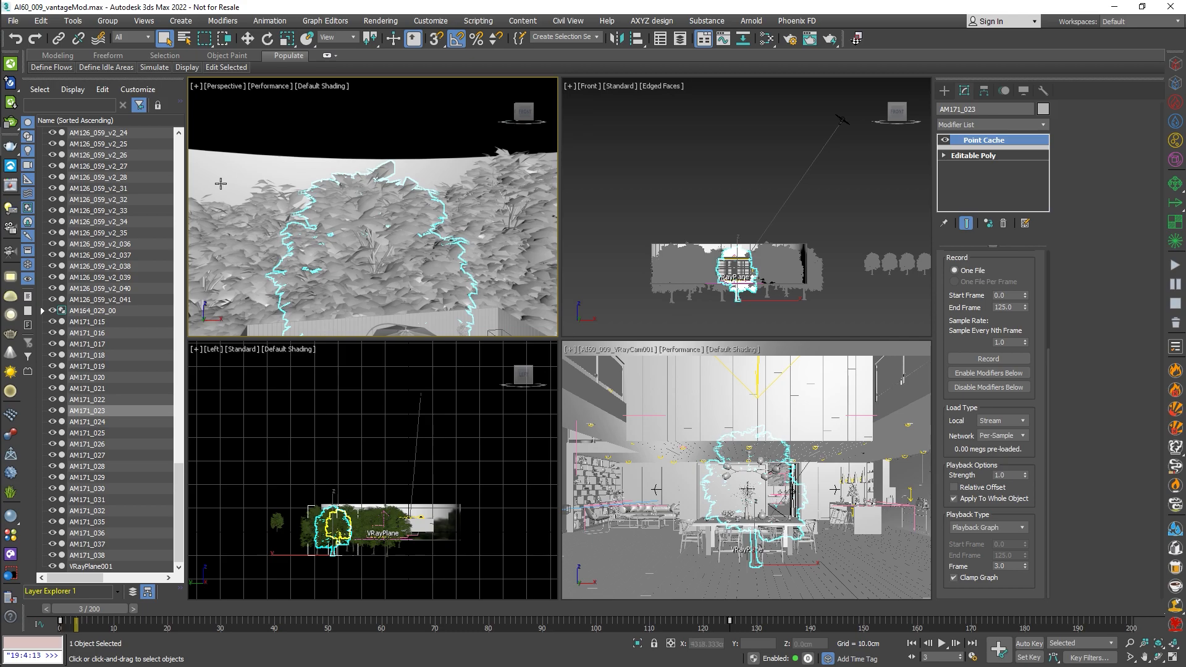
Start the live link to Chaos Vantage and lower the preview exposure to -2.431.
click(12, 64)
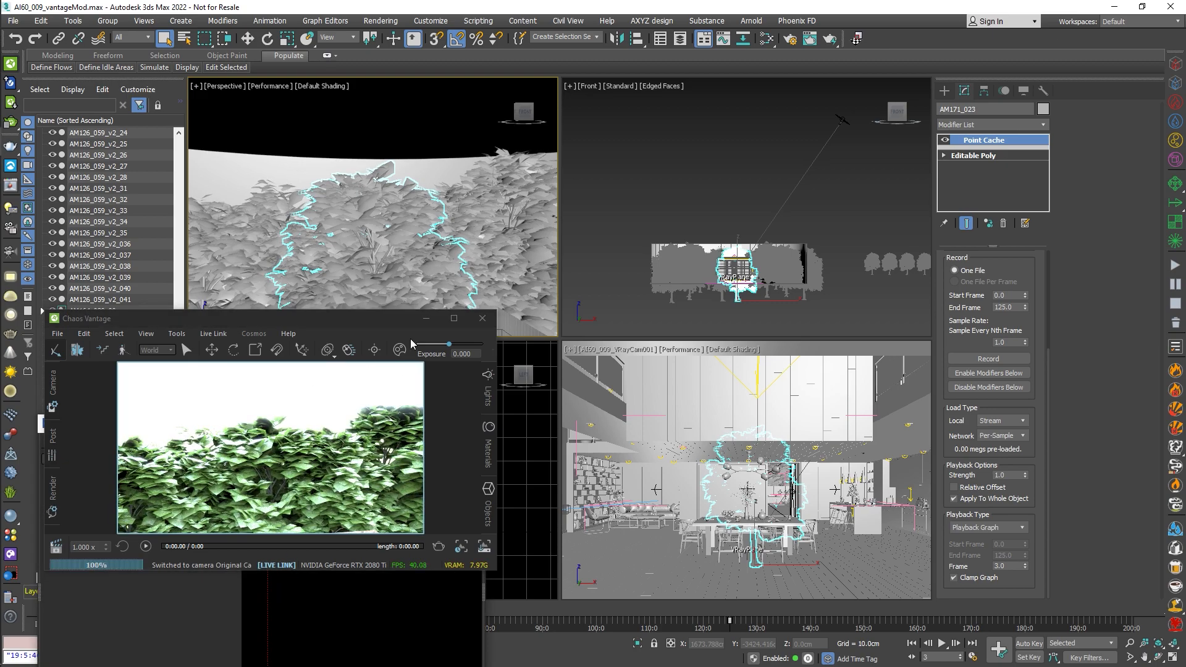
drag(447, 344, 433, 343)
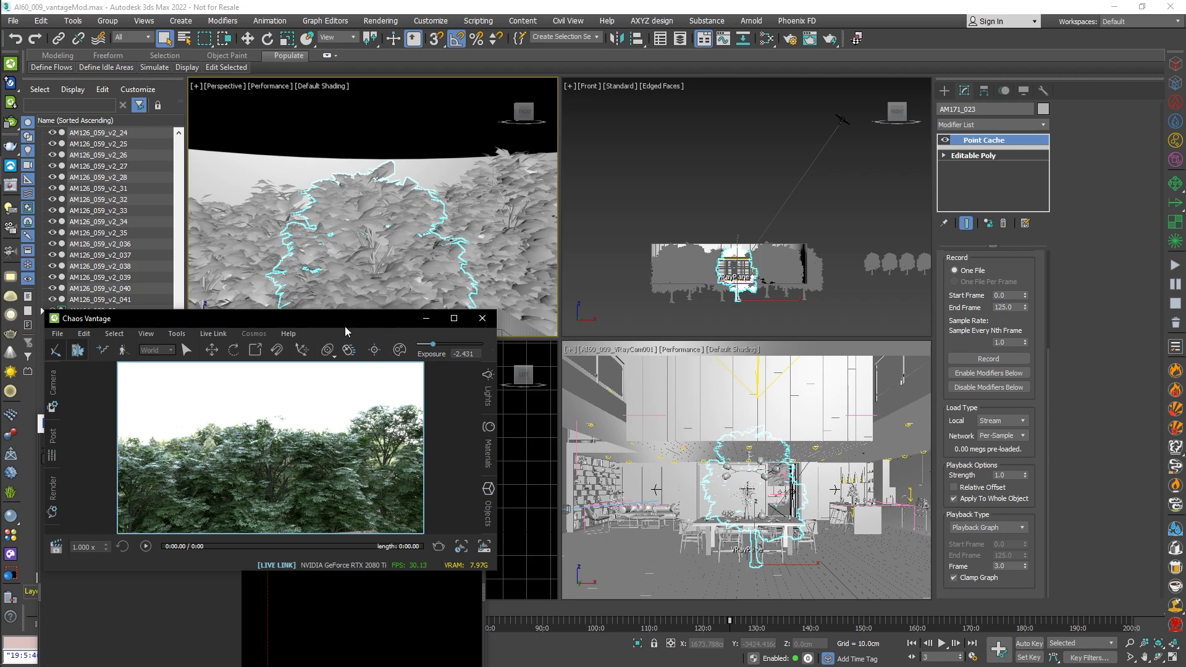
drag(246, 320, 246, 229)
Adjust the highlight burn in the Chaos Vantage post-processing settings and visit the camera settings.
click(53, 347)
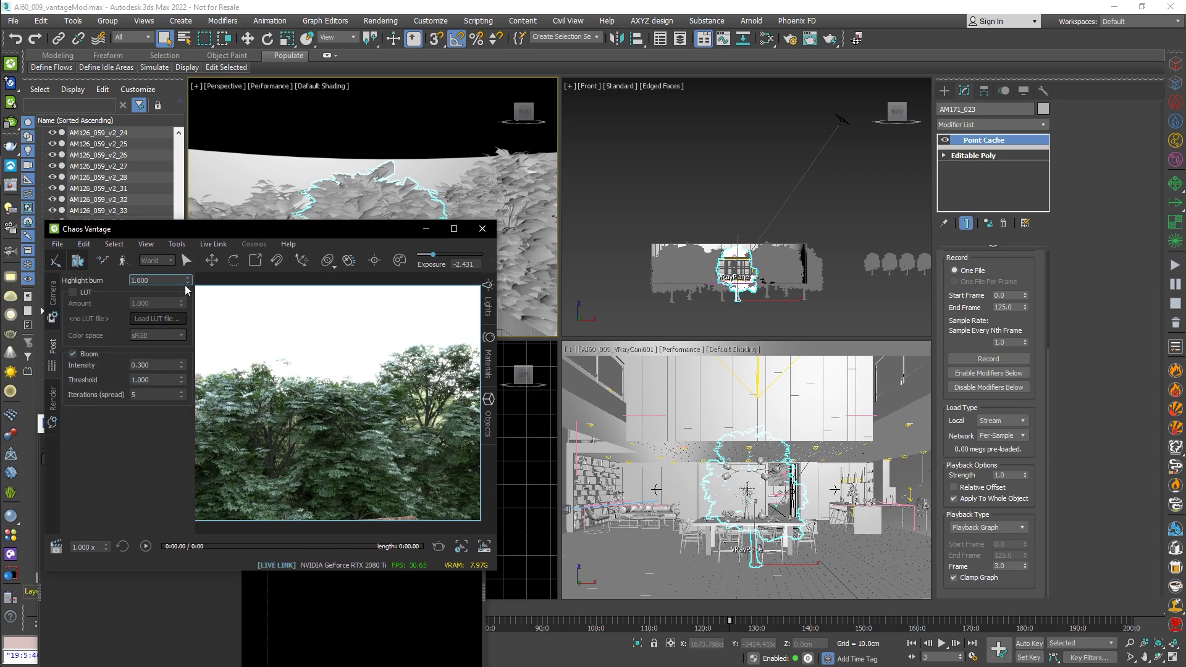
mouse_move(185, 386)
mouse_down()
mouse_move(185, 622)
mouse_move(184, 63)
mouse_up()
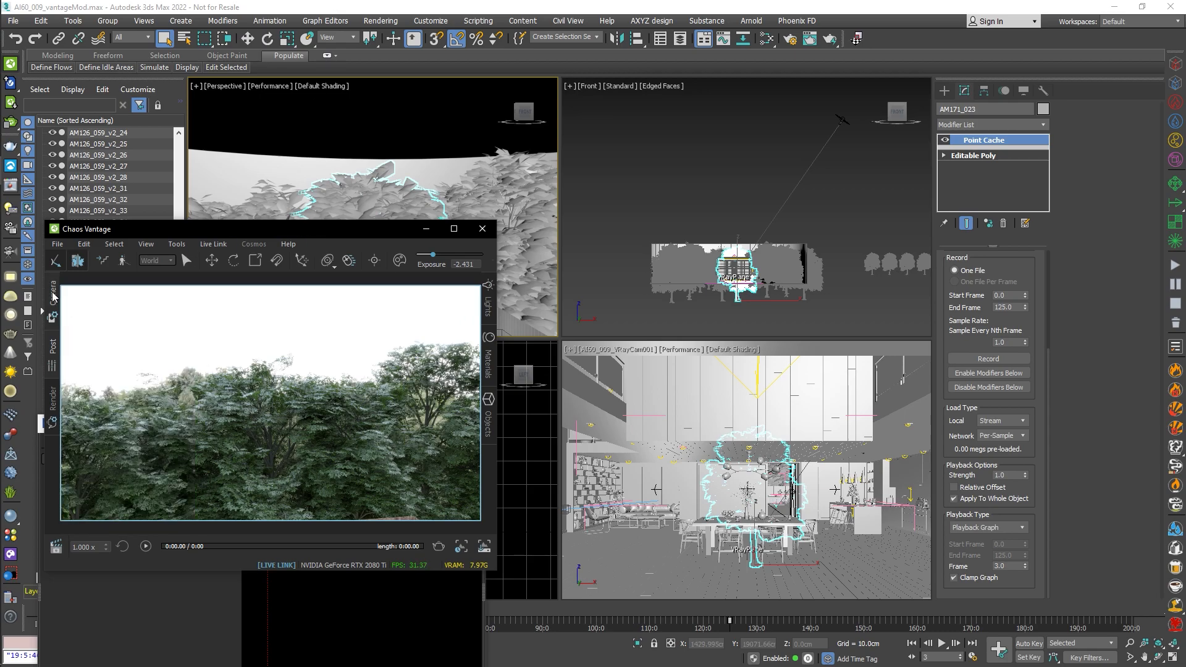
mouse_move(54, 290)
click(146, 358)
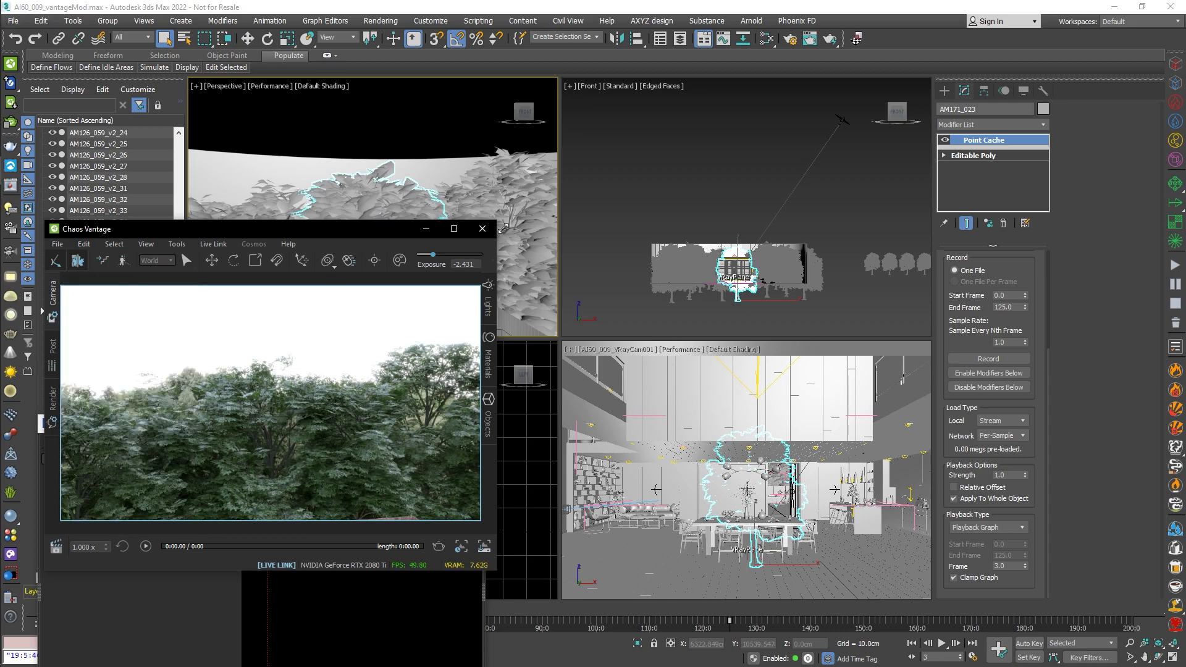
Reframe the perspective view so the live preview looks across the swimming pool towards the umbrella and wooden fence.
drag(503, 228, 483, 264)
drag(343, 270, 425, 356)
click(414, 428)
mouse_move(392, 309)
middle_down()
mouse_move(395, 263)
mouse_move(409, 254)
mouse_move(456, 251)
mouse_move(450, 276)
middle_up()
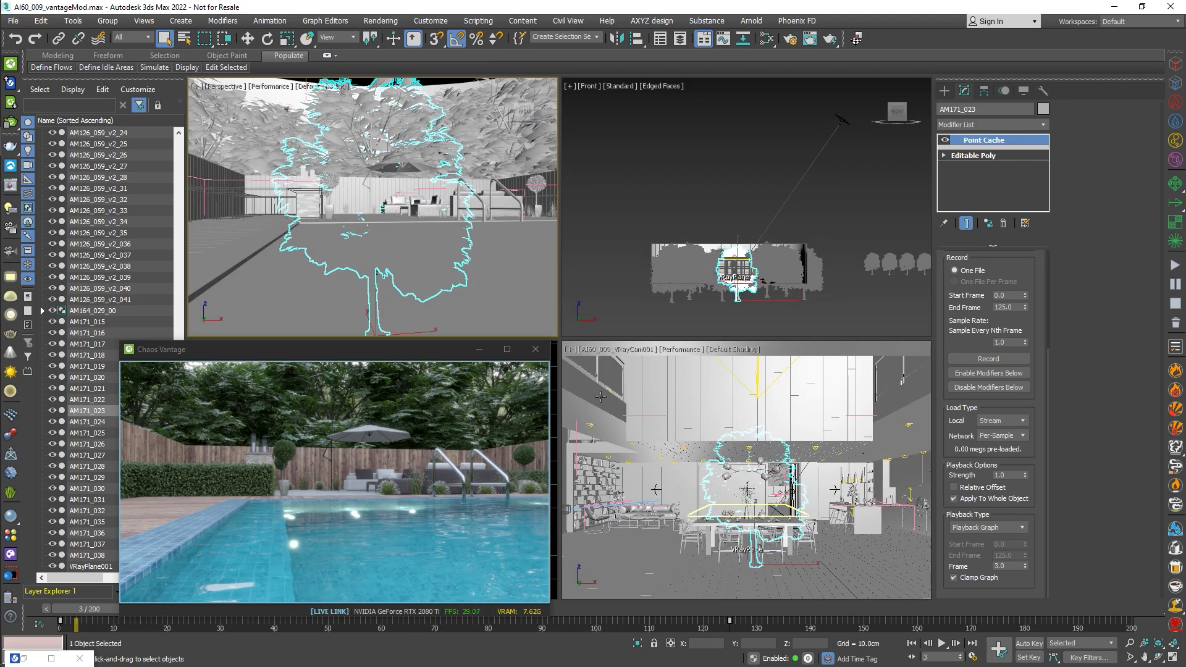
Inspect the water material's bump bitmap and WaterDisp noise map in the Slate Material Editor, scrubbing the timeline to frames 110 and 90.
key(m)
double_click(681, 262)
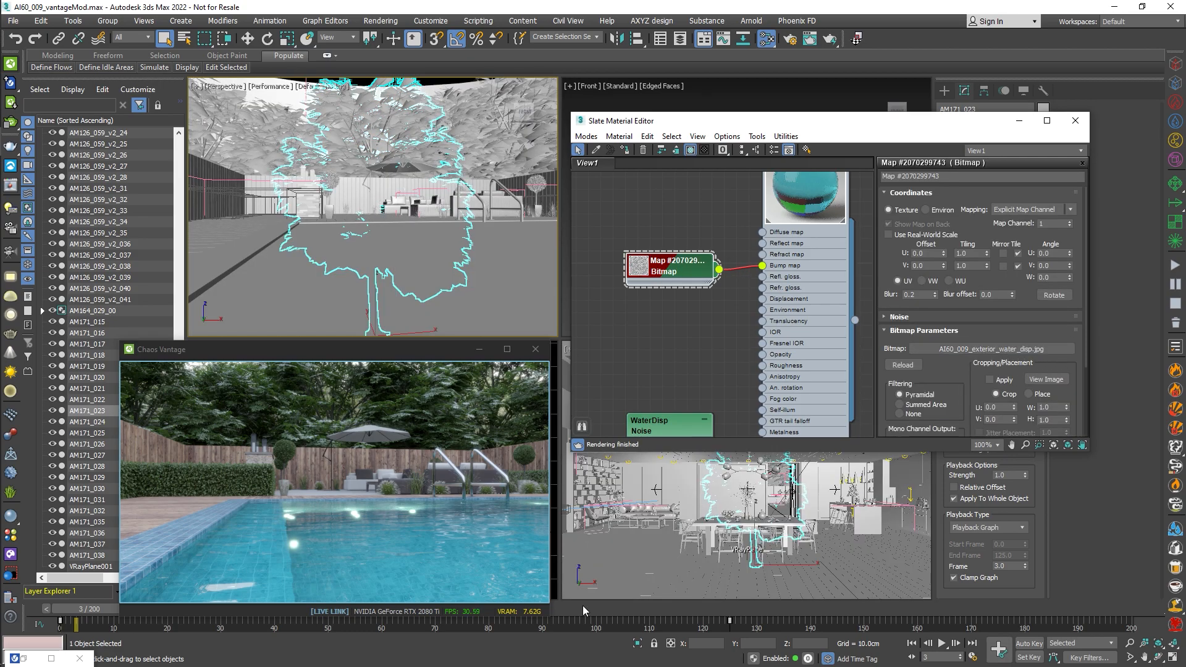
drag(68, 612, 642, 625)
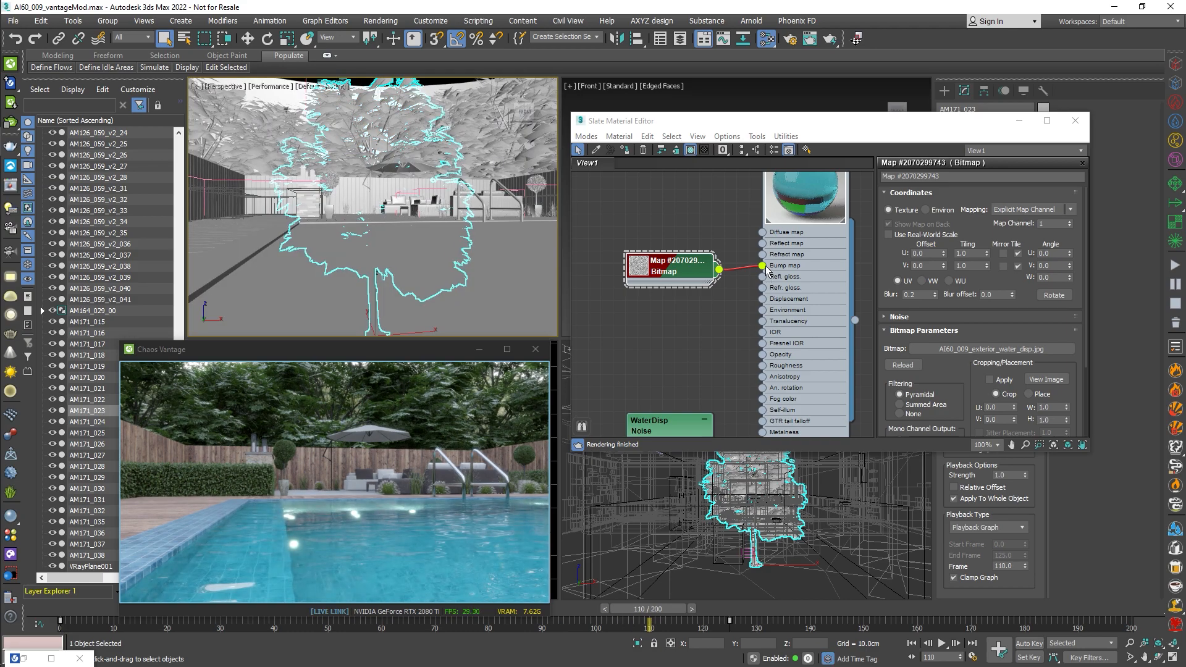
middle_drag(666, 432, 629, 283)
double_click(628, 282)
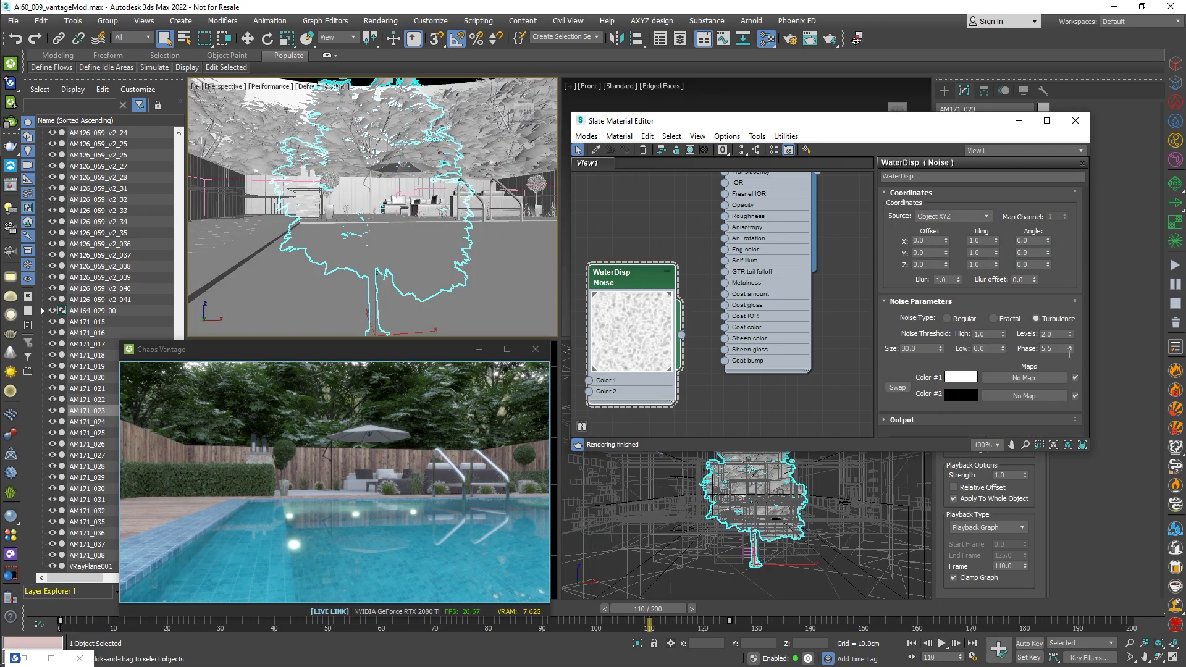
mouse_move(684, 614)
mouse_down()
mouse_move(815, 614)
mouse_move(542, 614)
mouse_up()
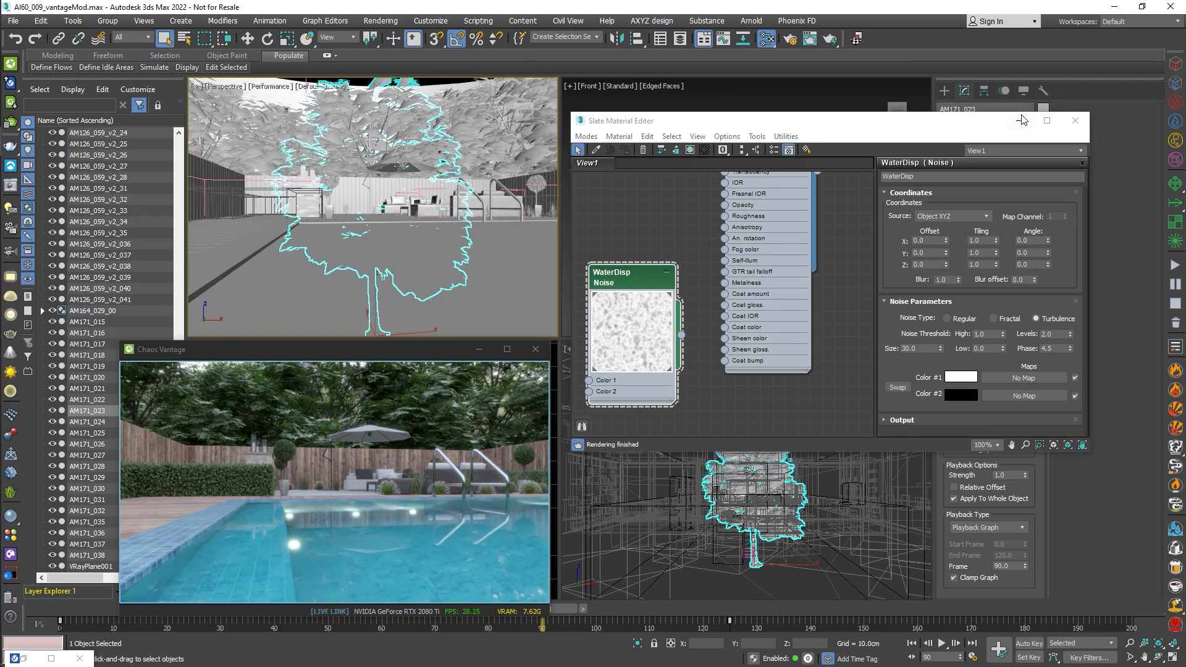
Select the pool water object, review the map of its Displace modifier and minimize the Slate Material Editor.
drag(912, 129, 710, 115)
click(259, 251)
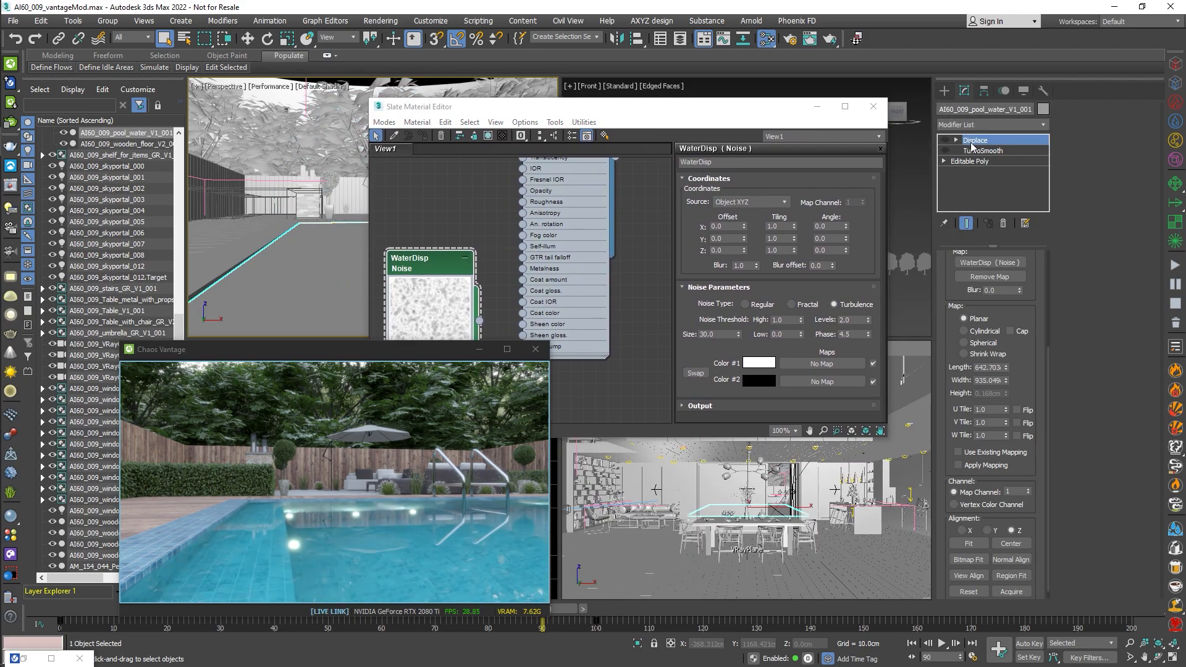
scroll(951, 295, up, 1)
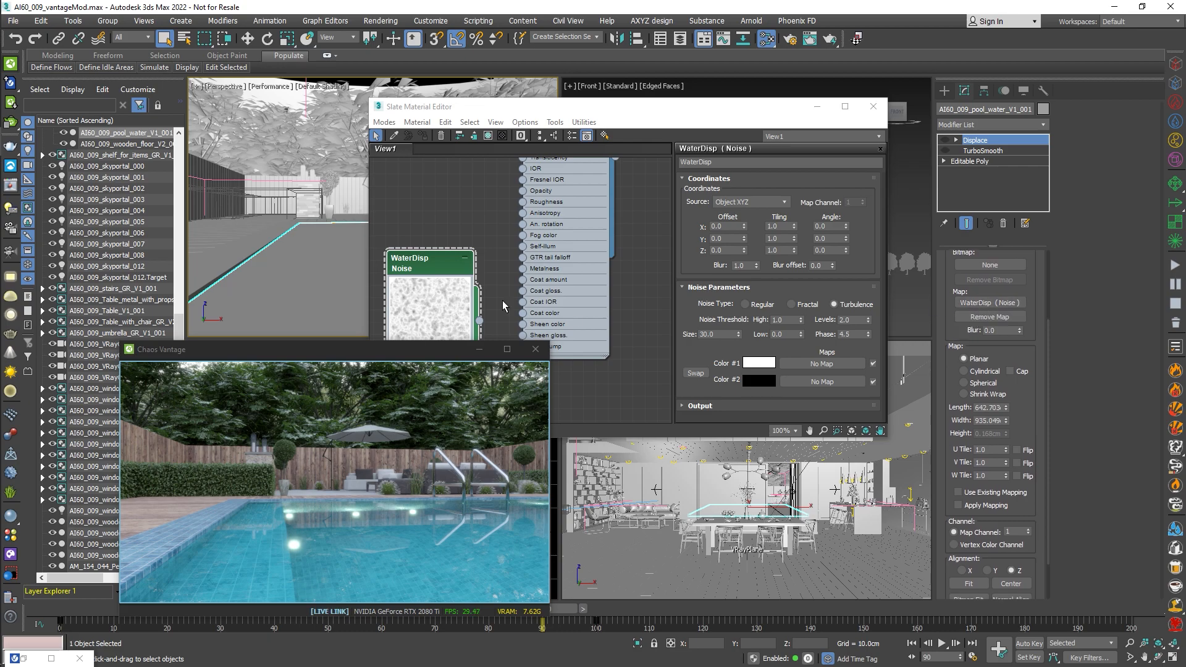
click(817, 106)
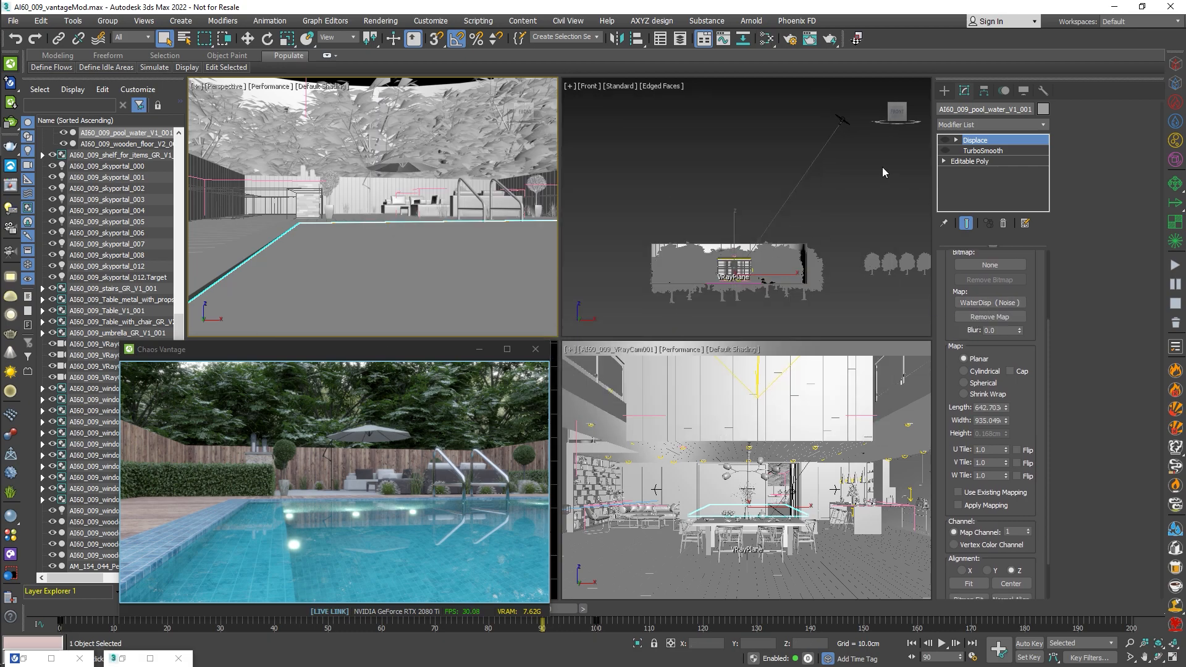
Enable the TurboSmooth and Displace modifiers on the pool water and show edged faces in the perspective view.
click(942, 151)
key(F4)
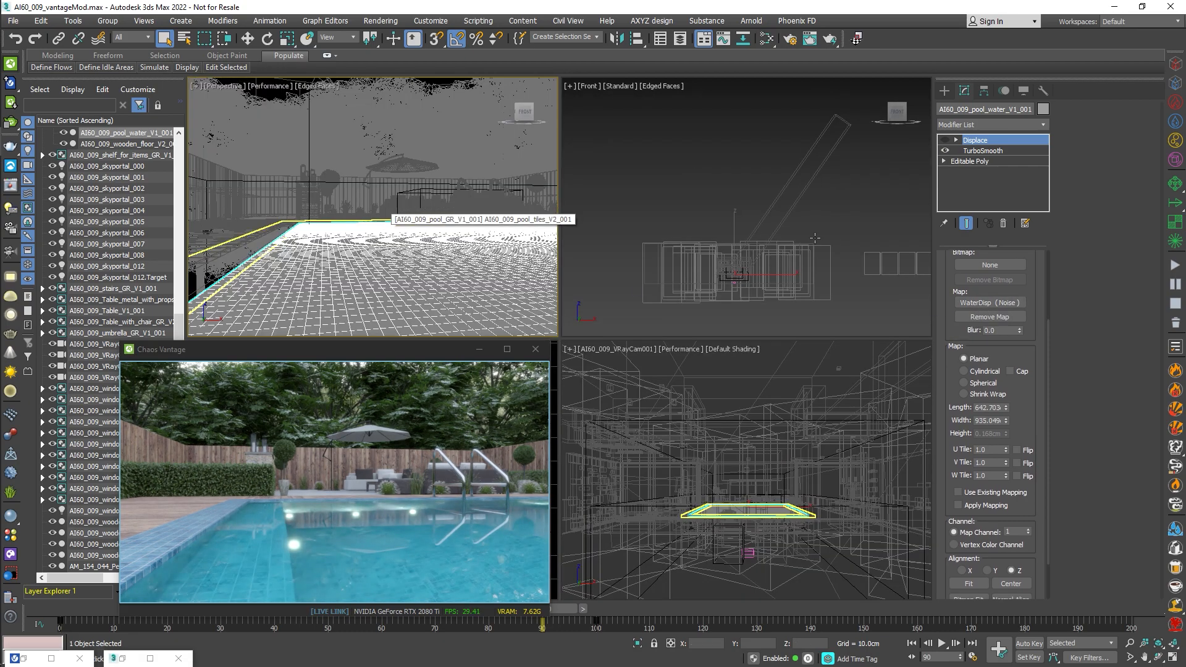
click(945, 151)
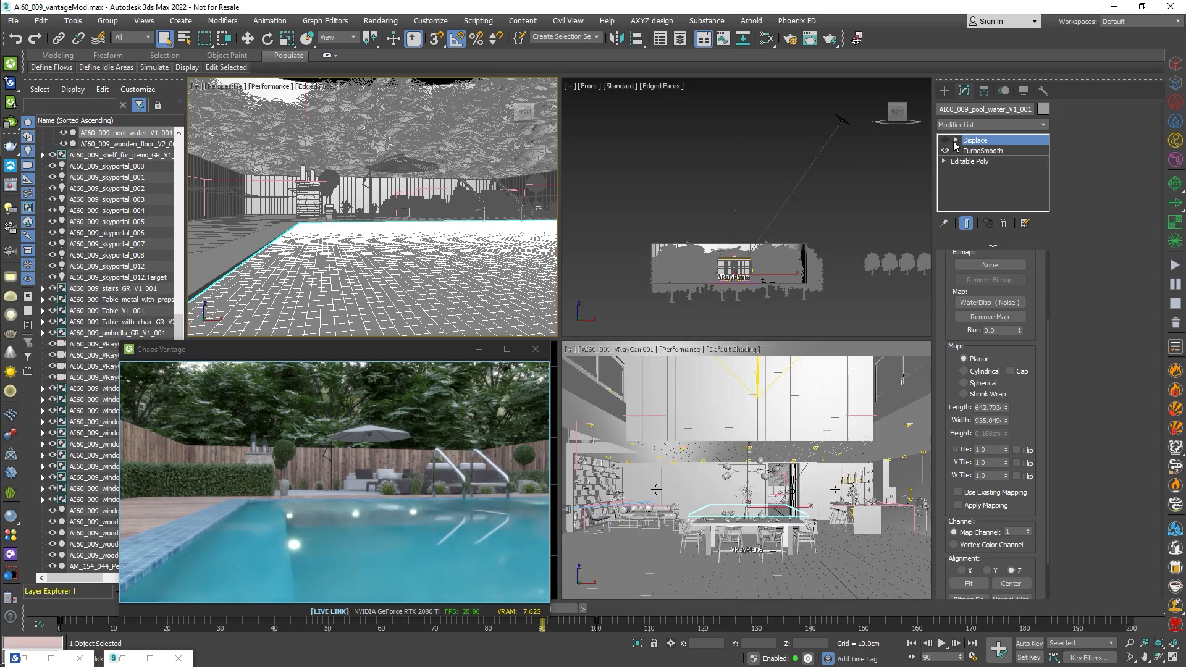
click(945, 141)
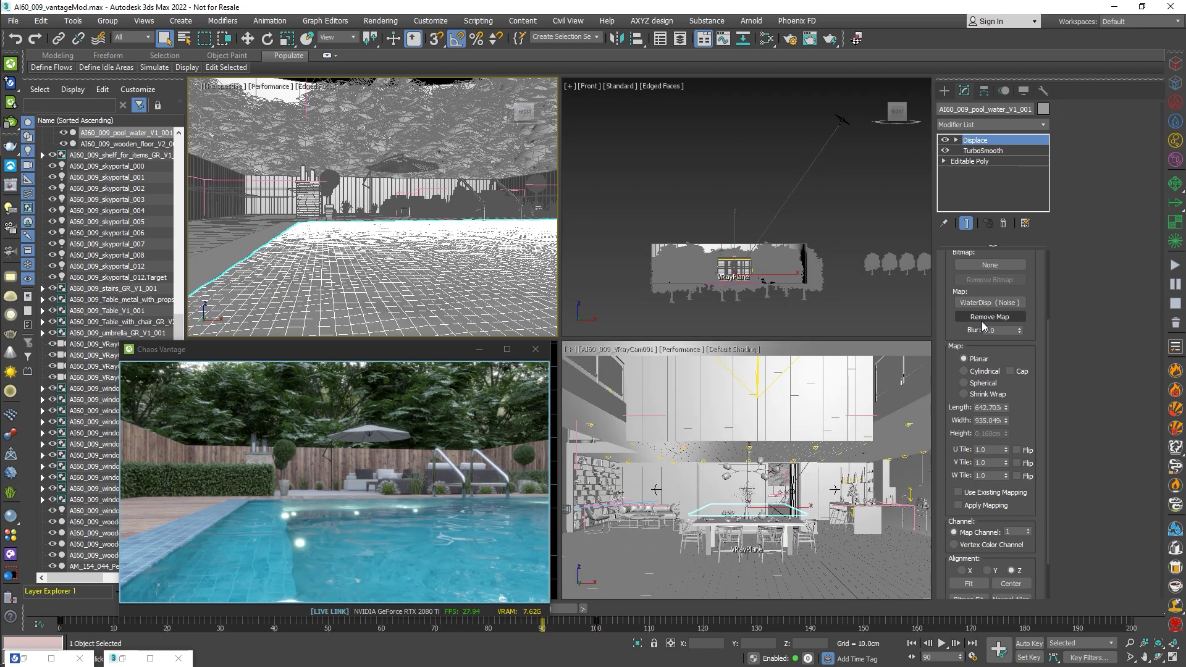
Preview the displaced water by scrubbing to around frame 163 and playing the animation for a moment.
drag(566, 609, 907, 584)
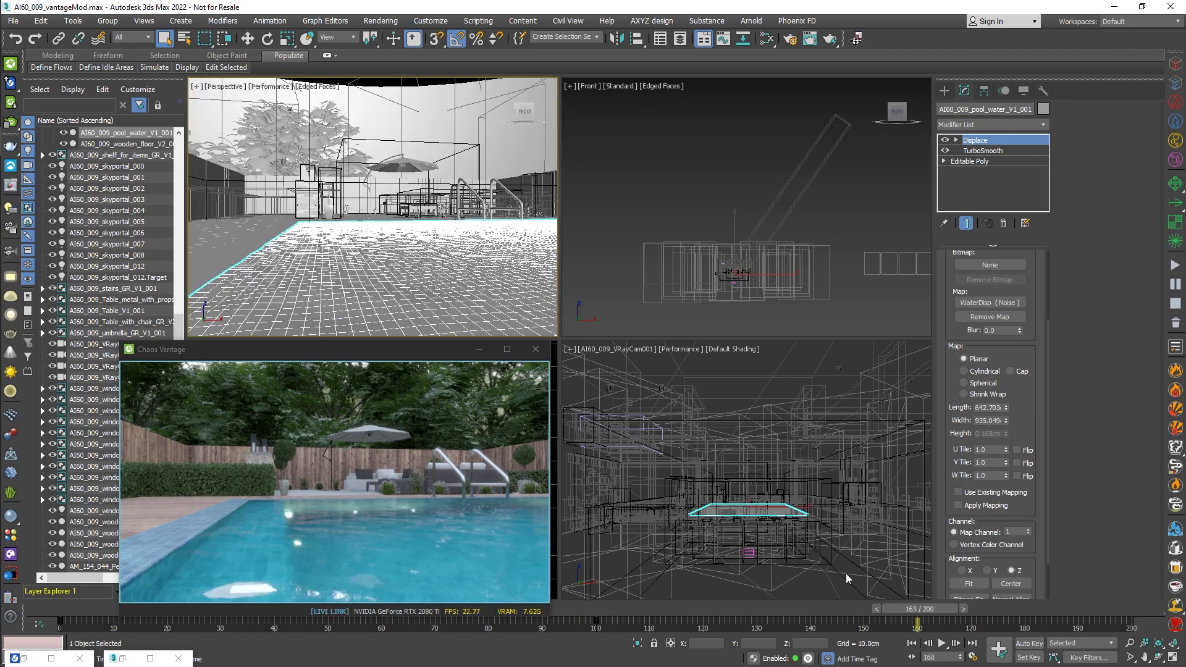
click(942, 643)
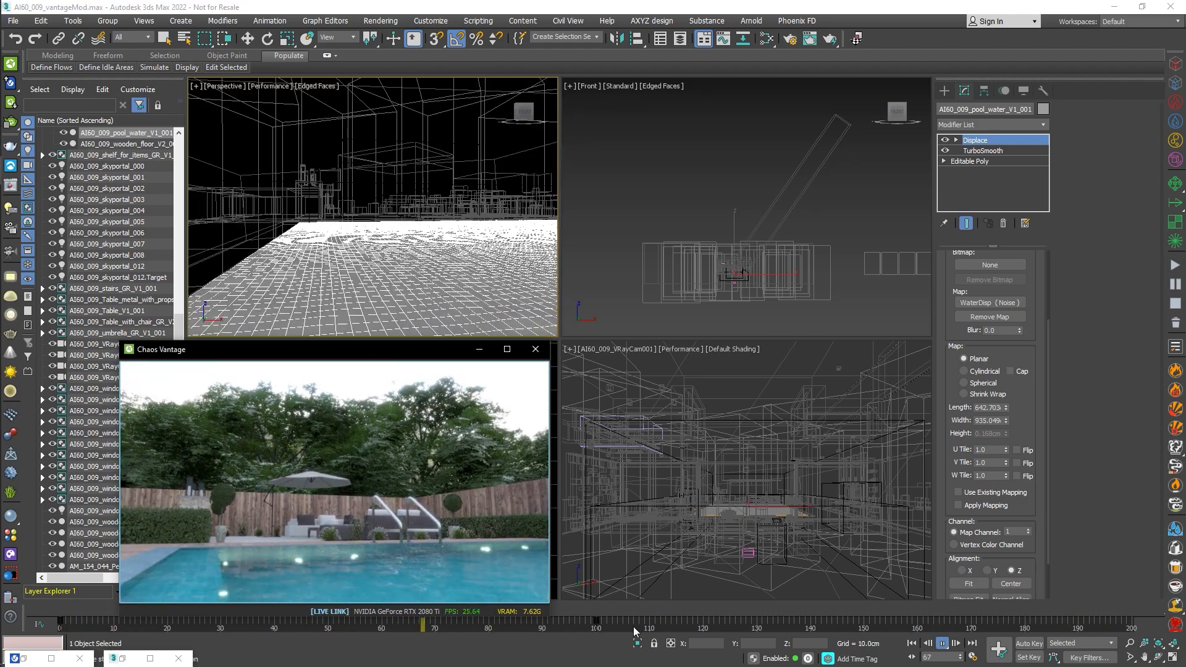
click(942, 643)
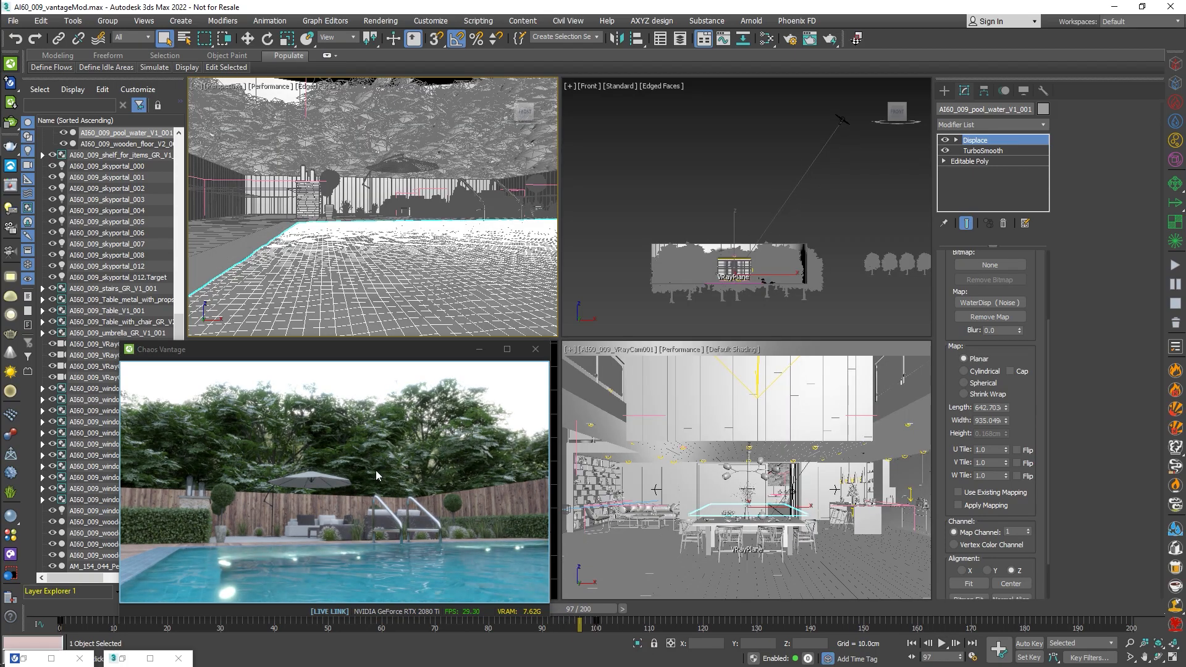
Open the Live Link animation render dialog and choose AI60_009_VRayCam001 as the render camera.
click(17, 127)
drag(588, 212, 871, 159)
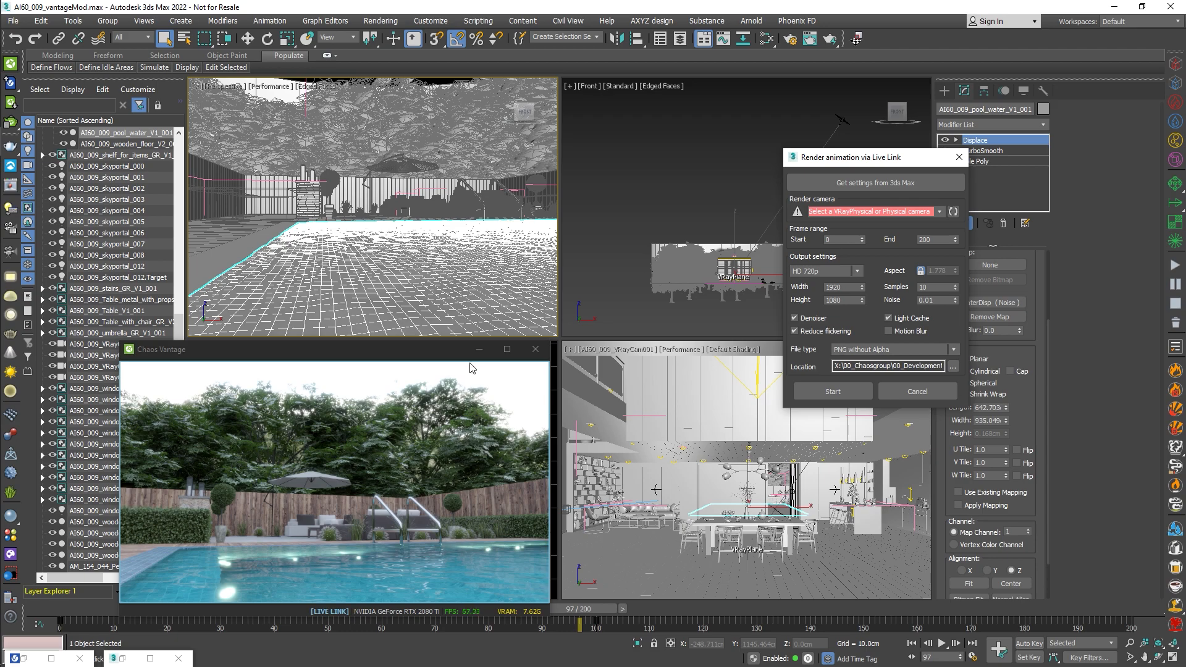
click(938, 212)
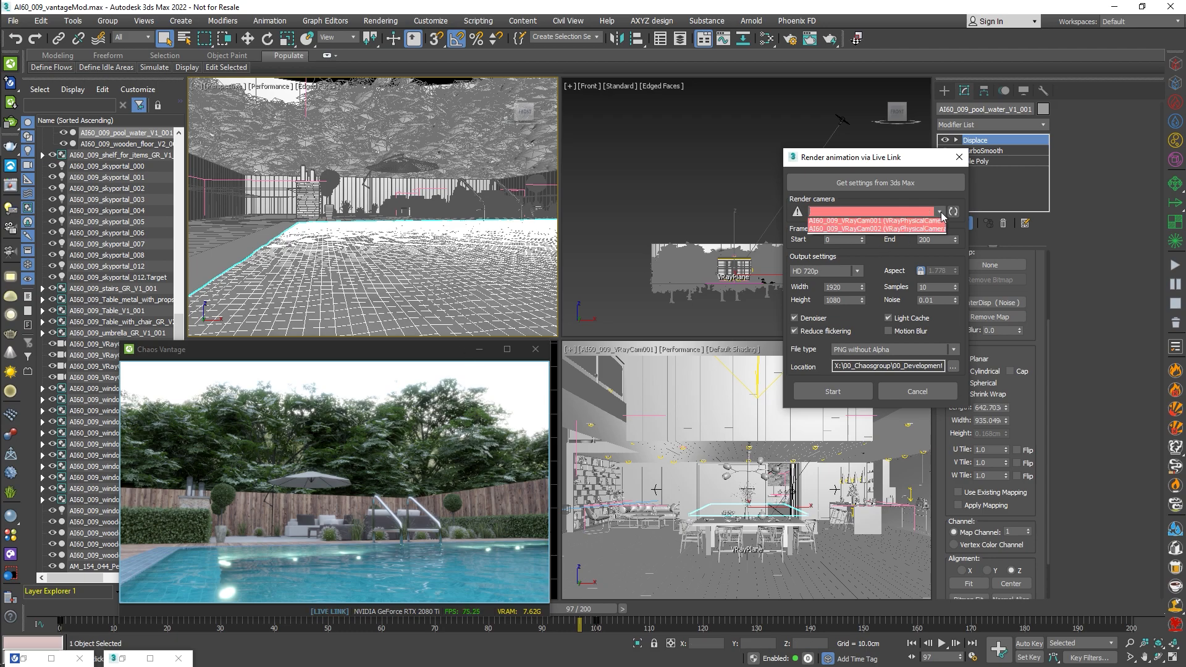
click(904, 224)
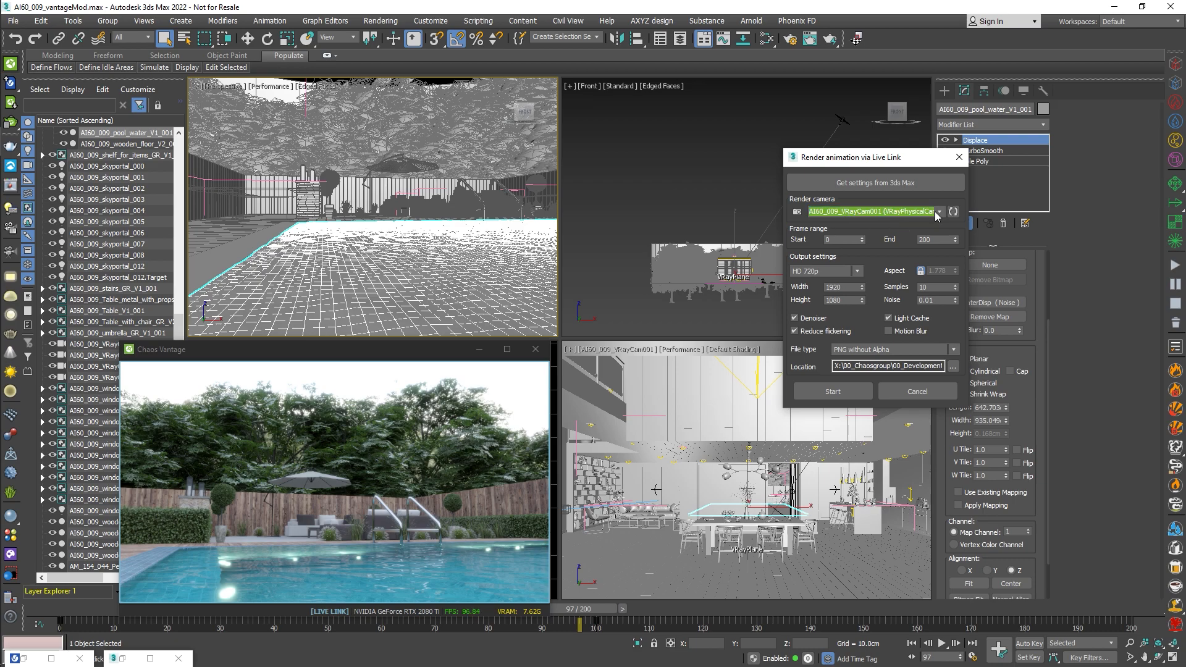
Choose the PC Video output preset and load the 1280 x 720 size and 0 to 100 range from the 3ds Max render settings.
click(856, 272)
click(821, 285)
click(828, 184)
drag(834, 67, 595, 73)
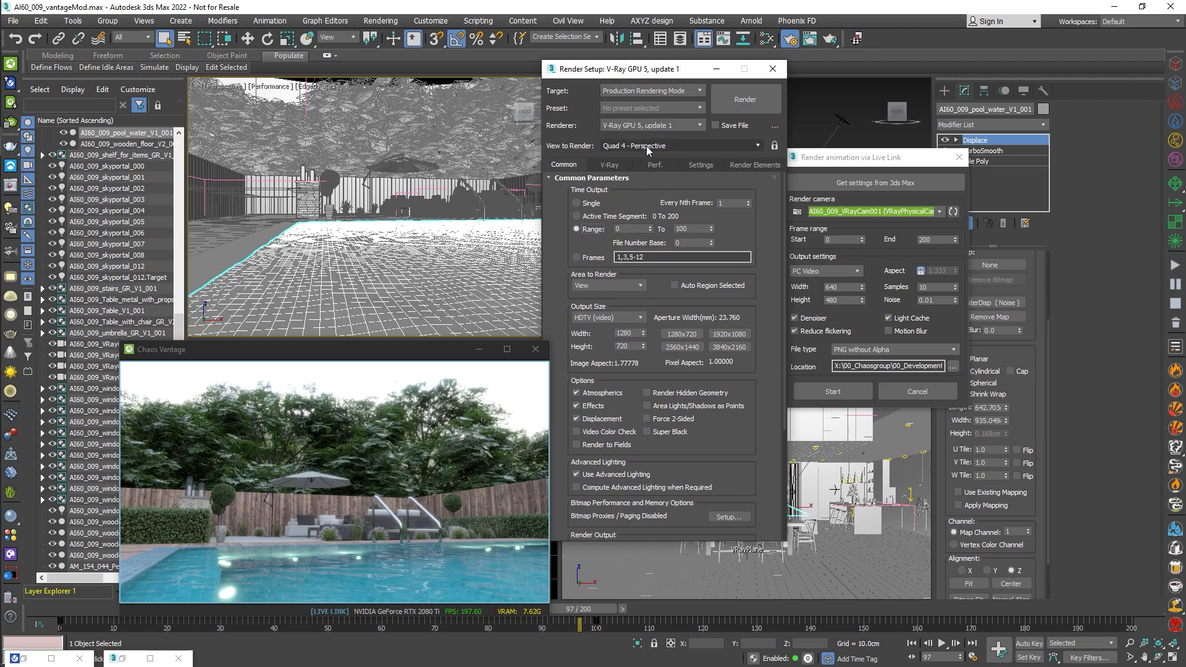
click(879, 184)
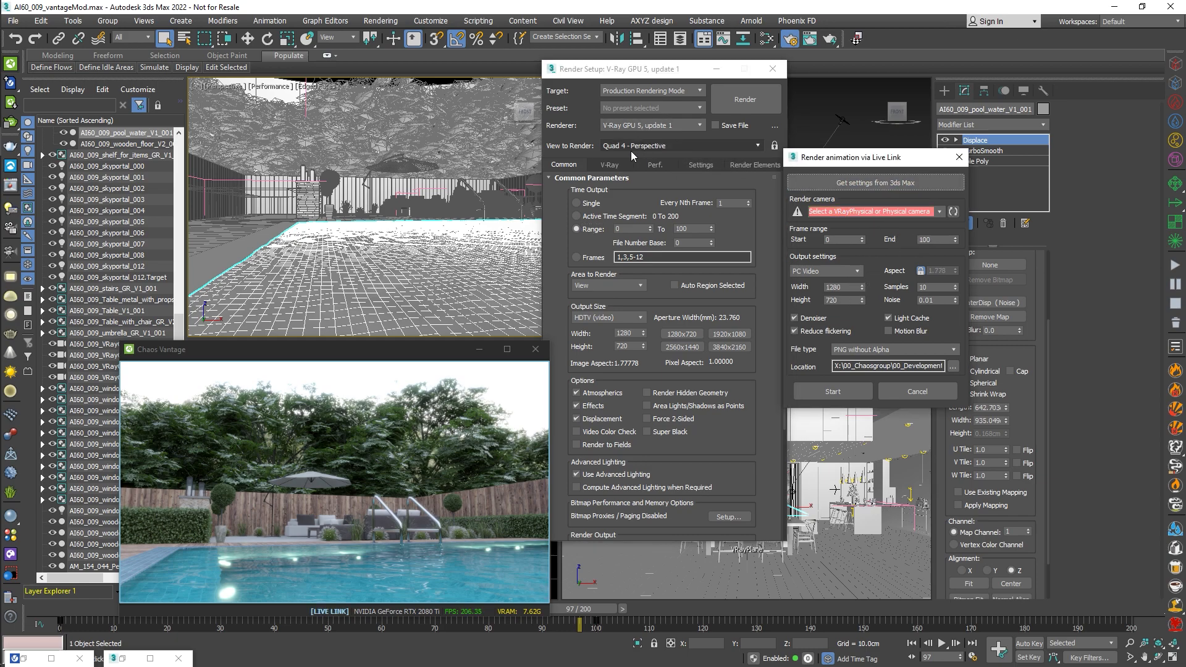
Set the view to render to Quad 4 - AI60_009_VRayCam001, refresh the Live Link render camera and close Render Setup.
click(671, 145)
click(655, 195)
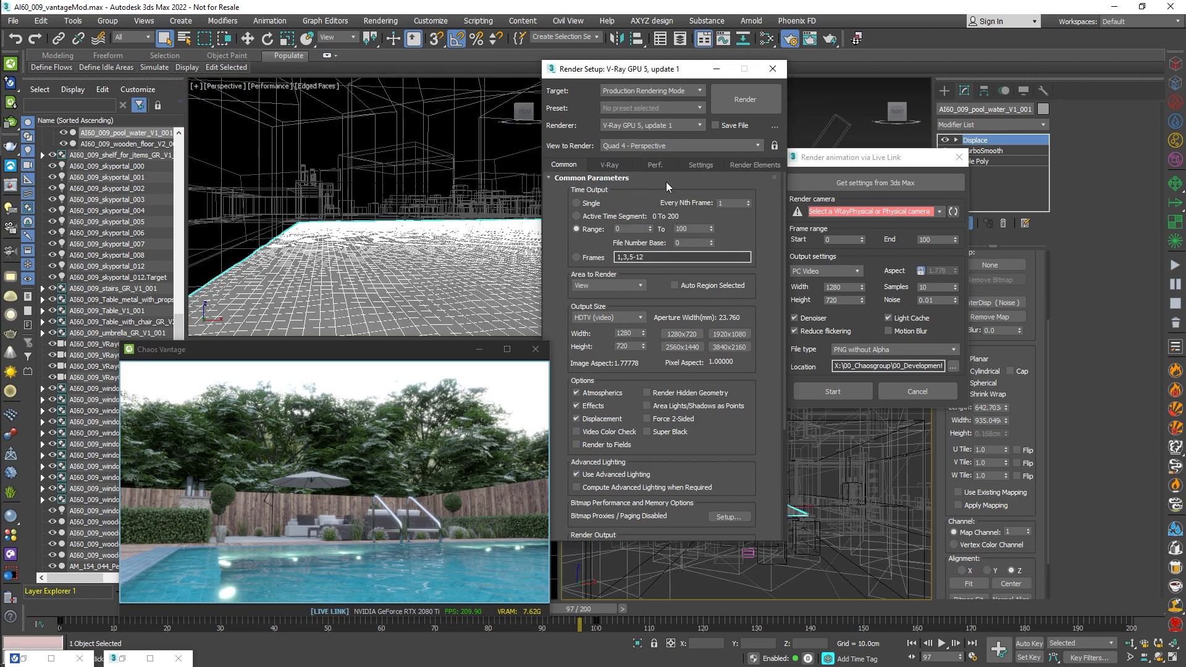
click(953, 212)
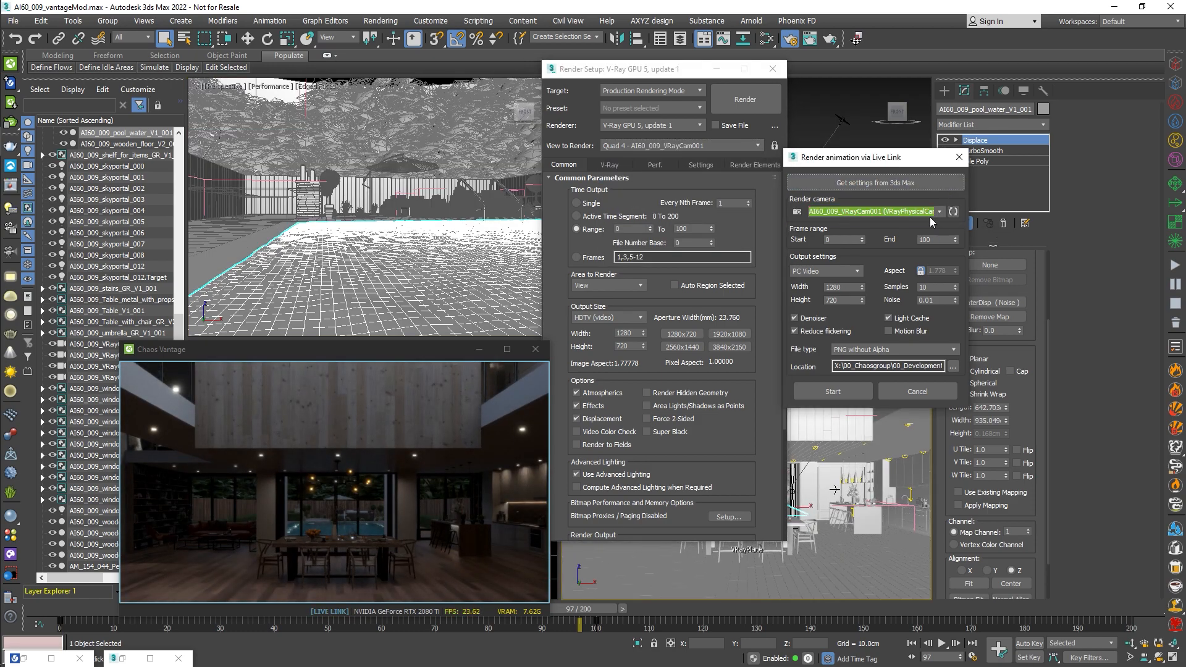
click(773, 69)
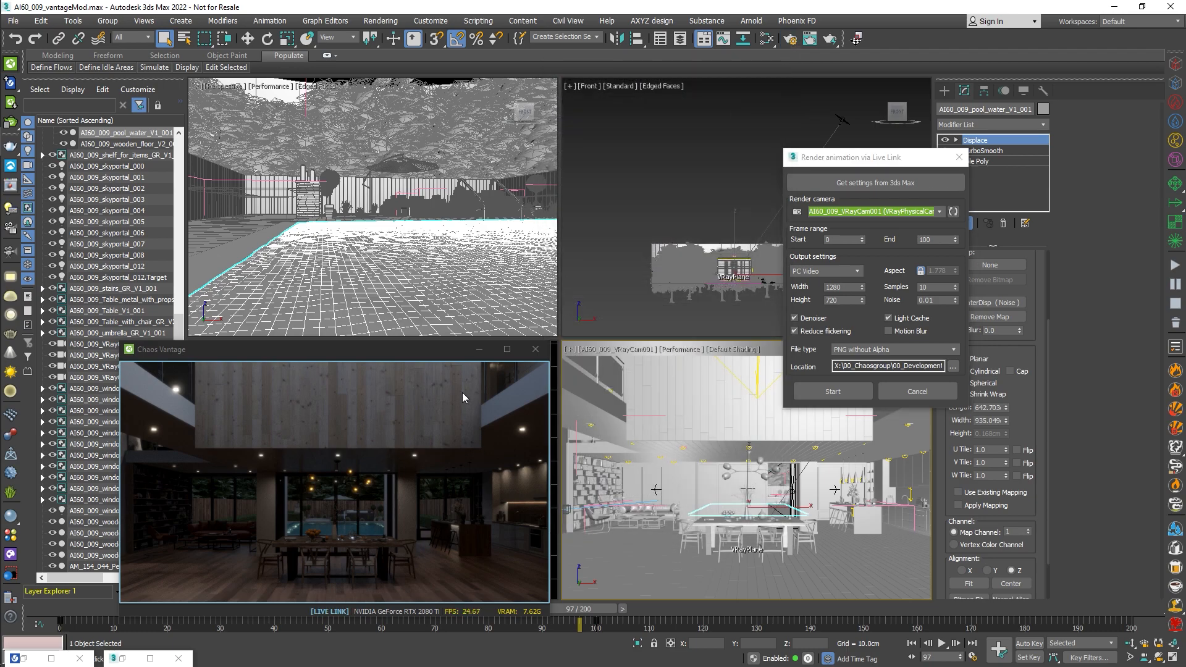
In Chaos Vantage, widen the window, reset the exposure to 0.000 and set the highlight burn to about 0.9.
click(430, 348)
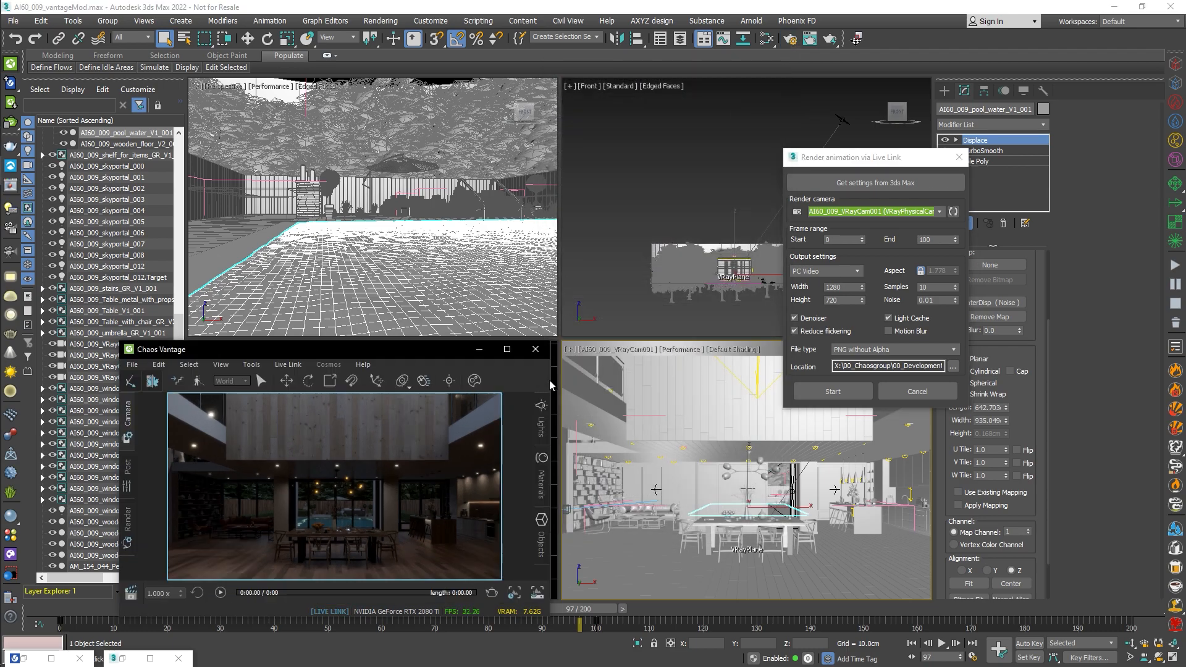
drag(550, 379, 571, 380)
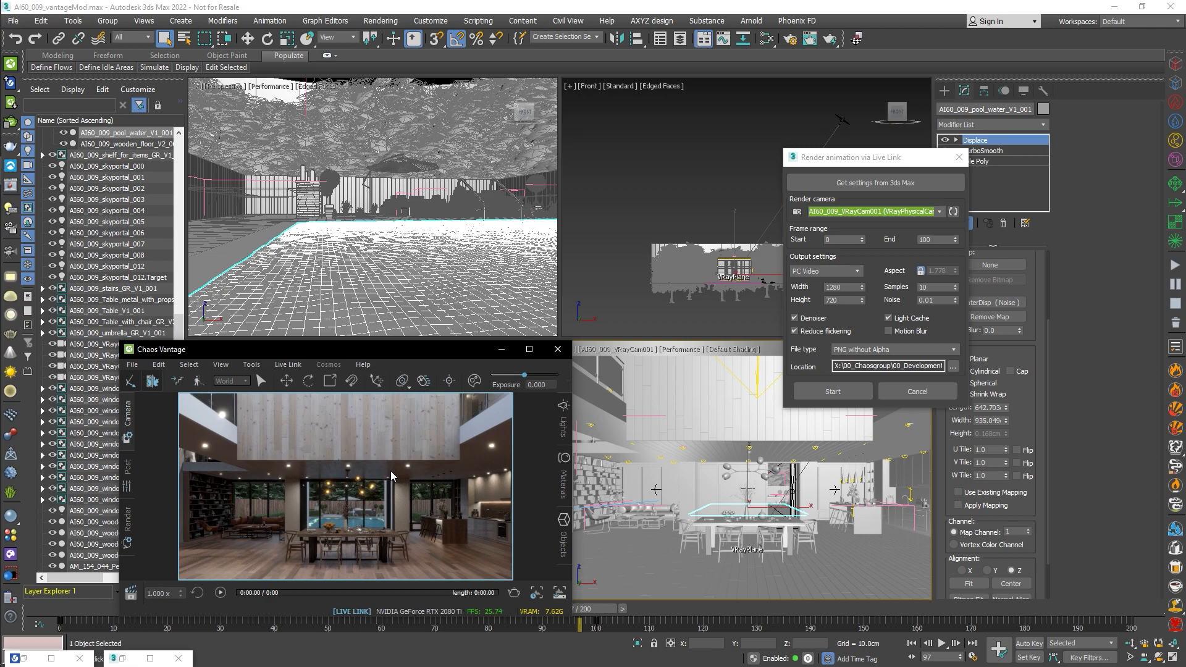
click(127, 467)
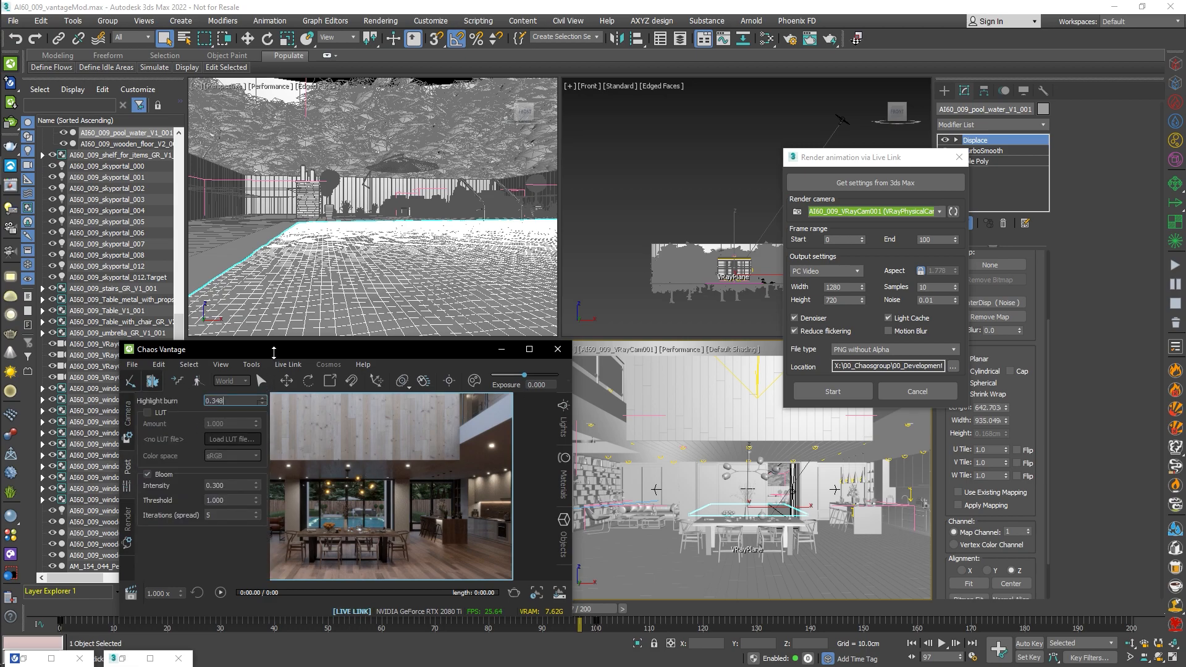
drag(279, 207, 290, 27)
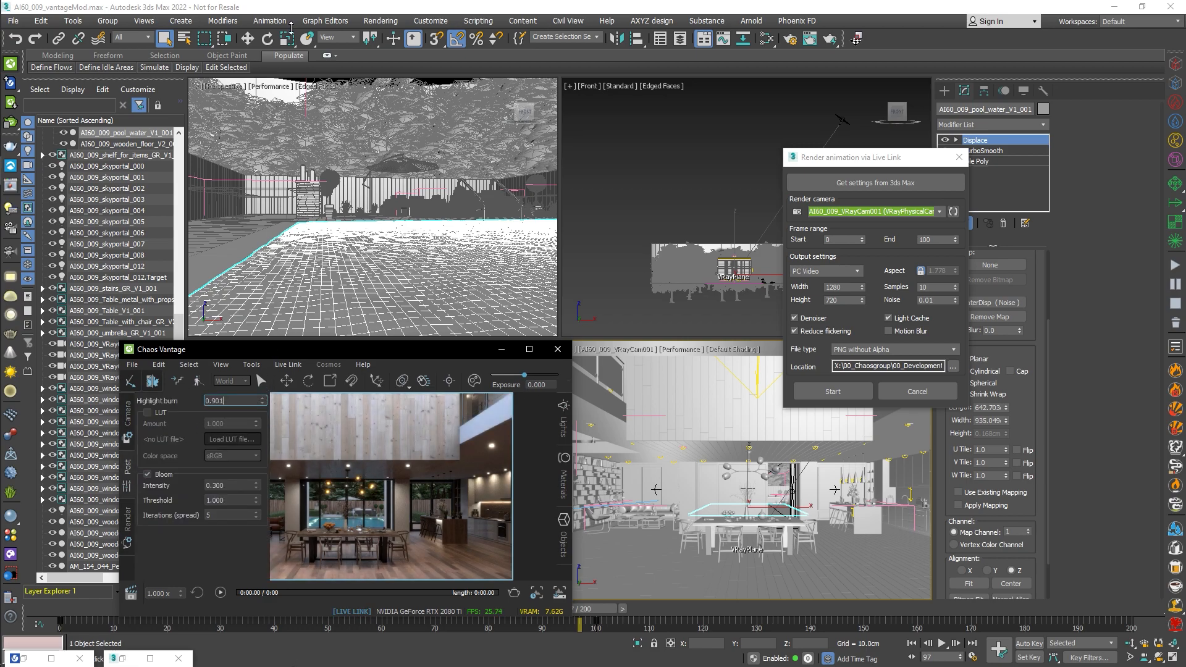
click(128, 418)
click(128, 417)
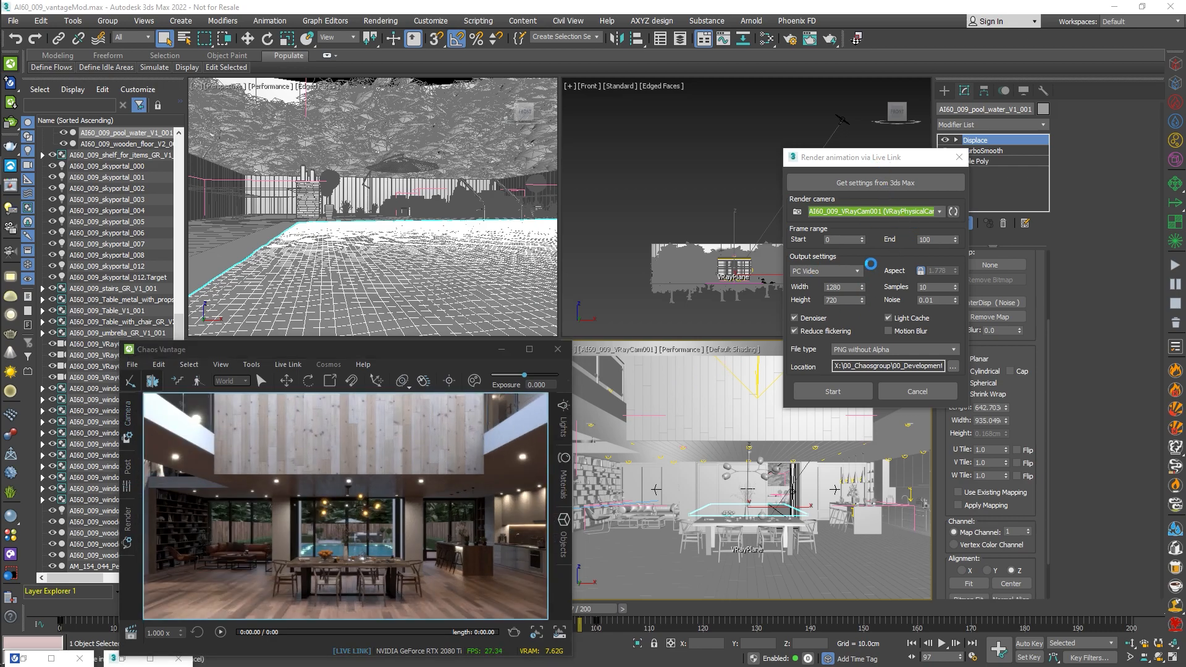
Start the Live Link animation render from AI60_009_VRayCam001 and cancel it partway through.
click(855, 388)
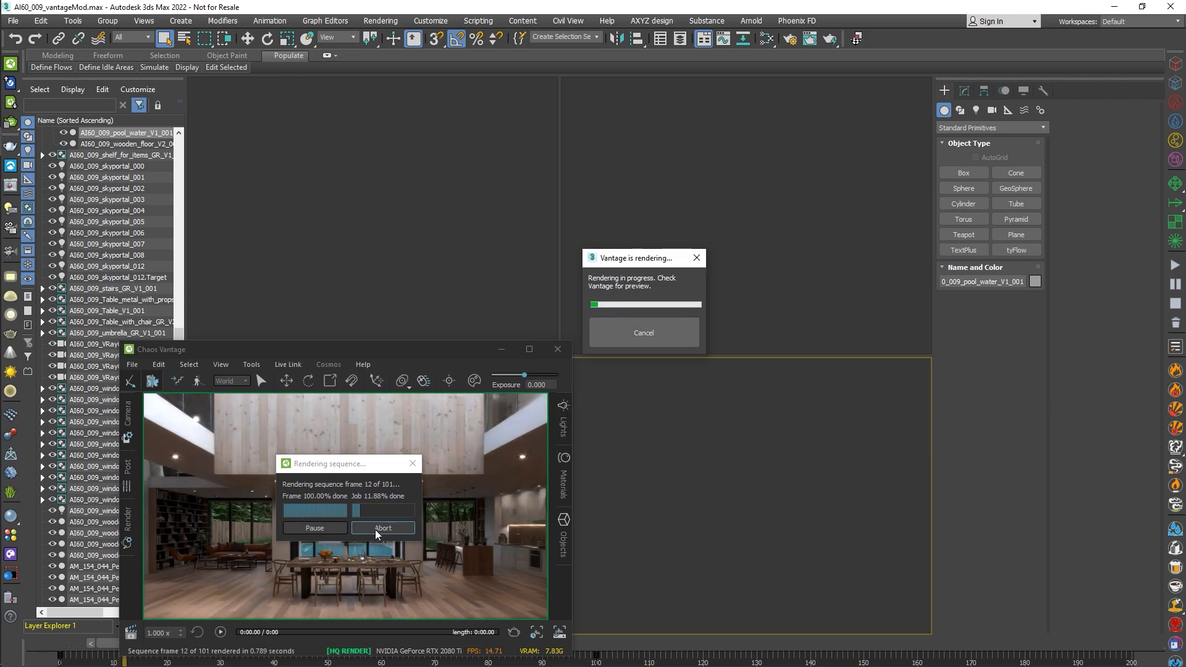
click(644, 332)
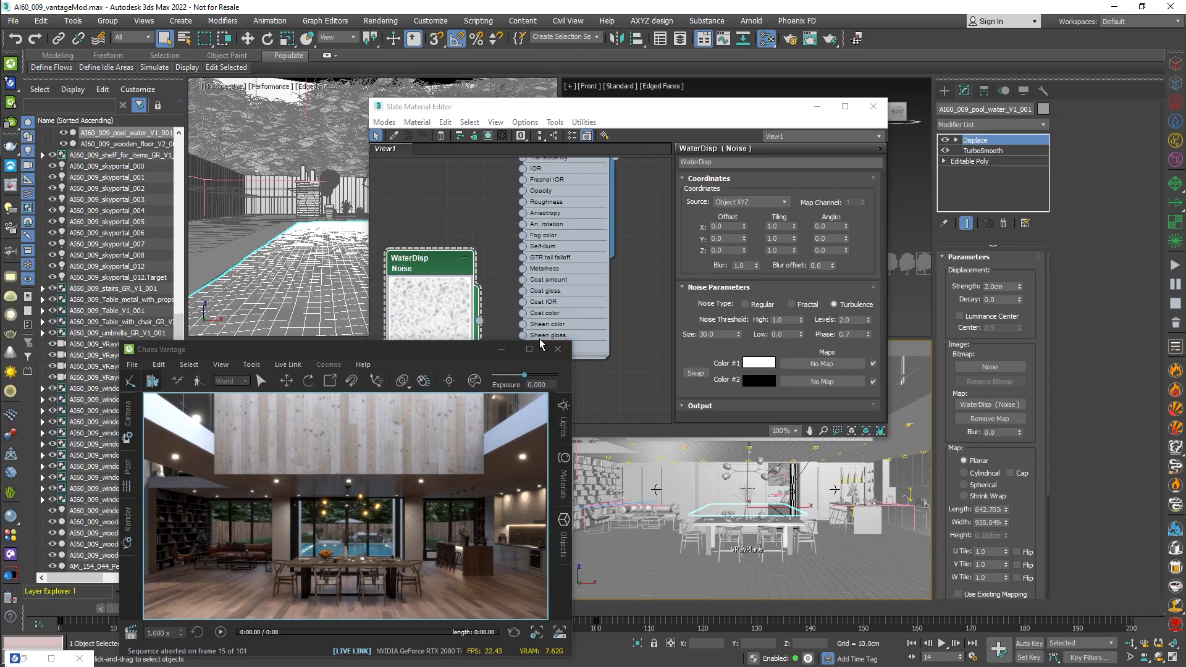
Launch the Live Link animation render again at 960 x 540 with motion blur enabled.
drag(10, 123, 13, 167)
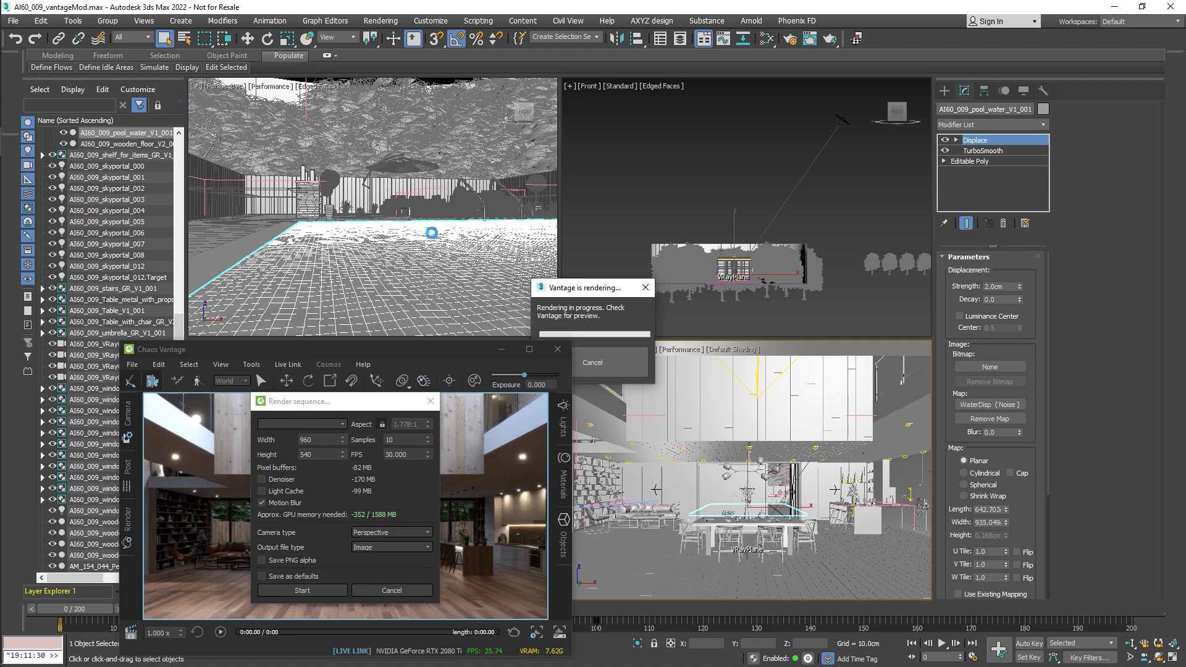
Set the sequence render to the 720p preset with Denoiser and Motion Blur enabled, and start rendering.
click(340, 426)
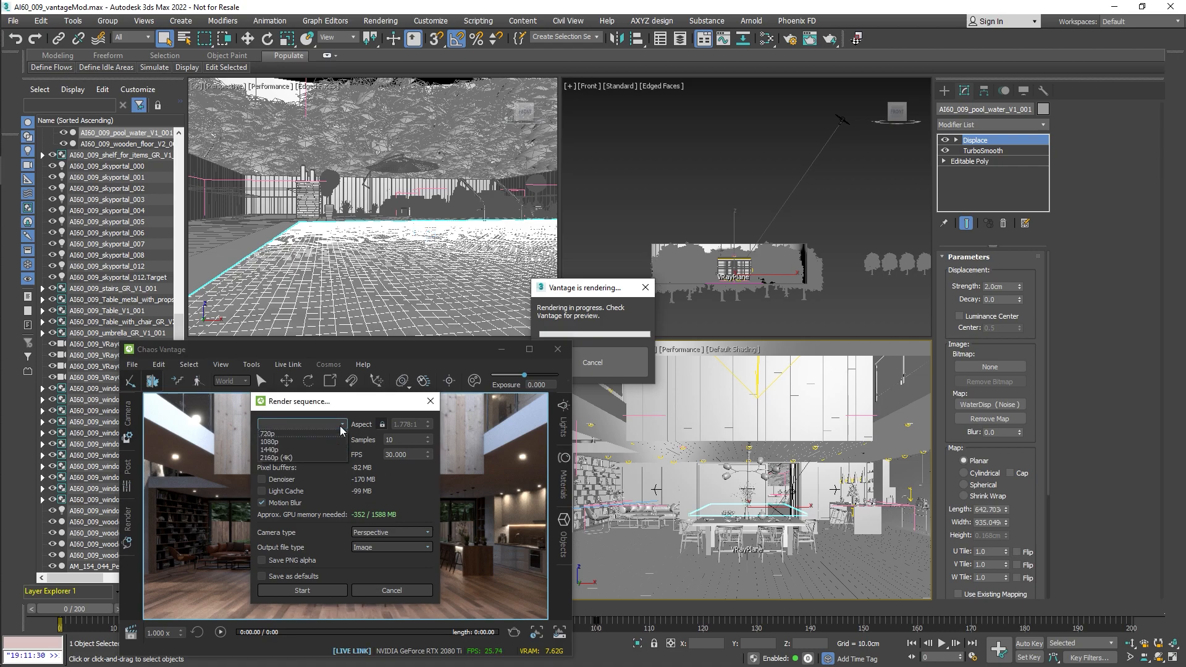
click(297, 433)
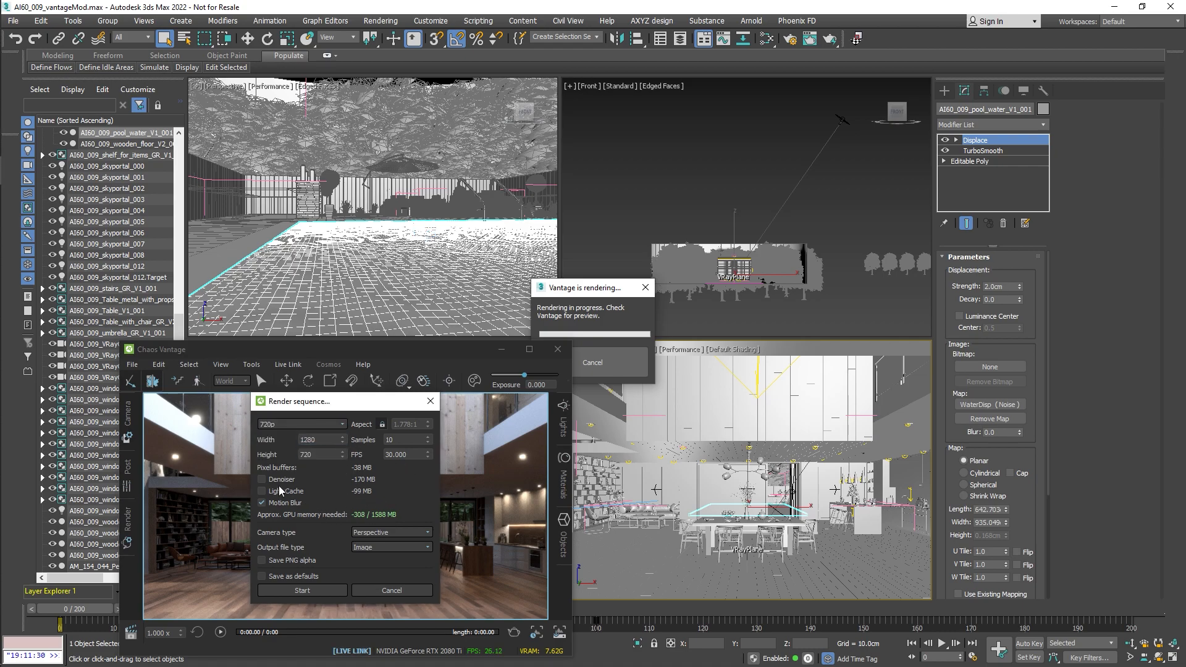
click(262, 480)
click(262, 480)
click(262, 480)
click(261, 502)
click(261, 502)
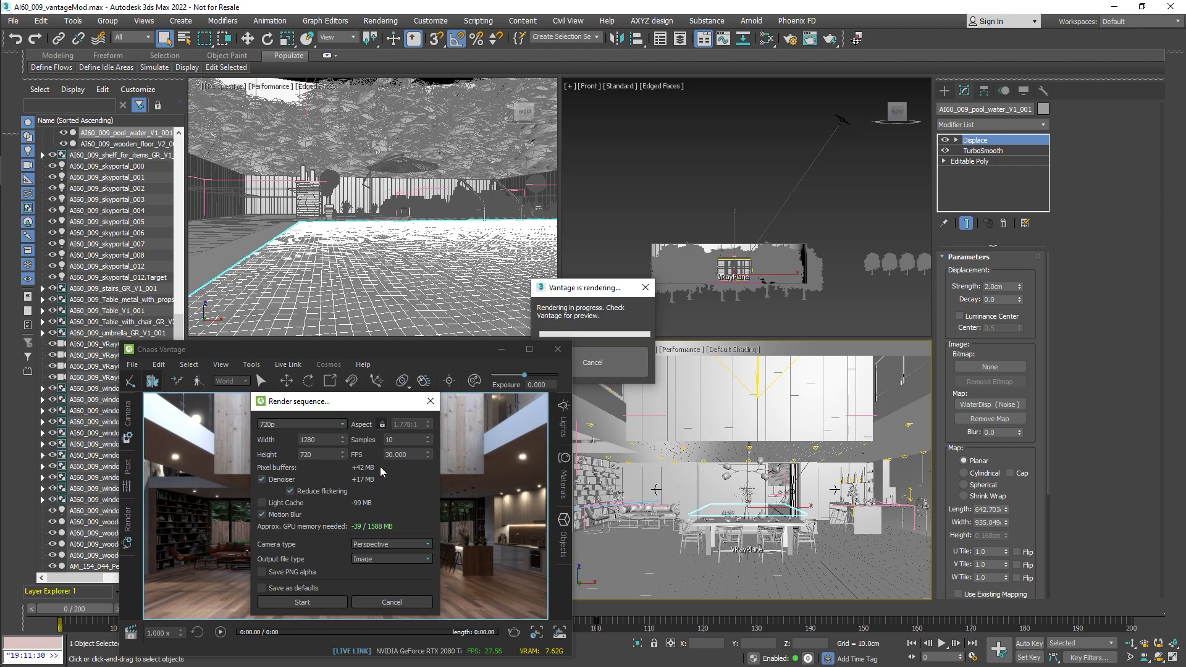
click(317, 603)
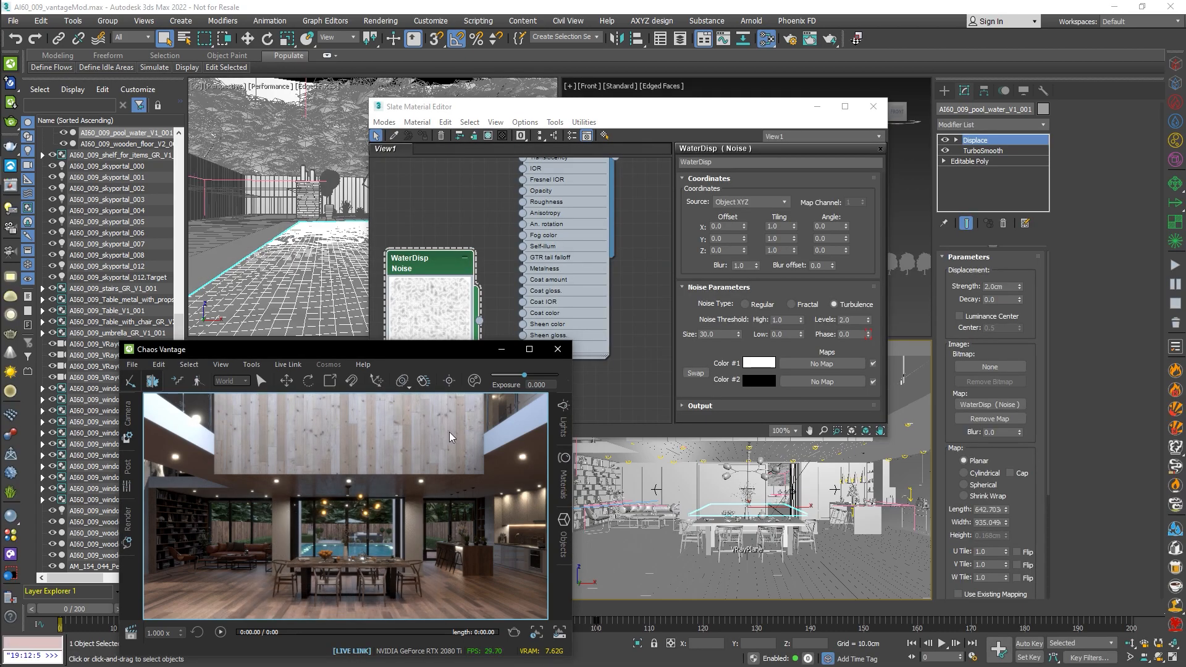
Maximize the Chaos Vantage window holding AI60_009_vantageMod.vrscene and show the camera and light settings.
click(817, 106)
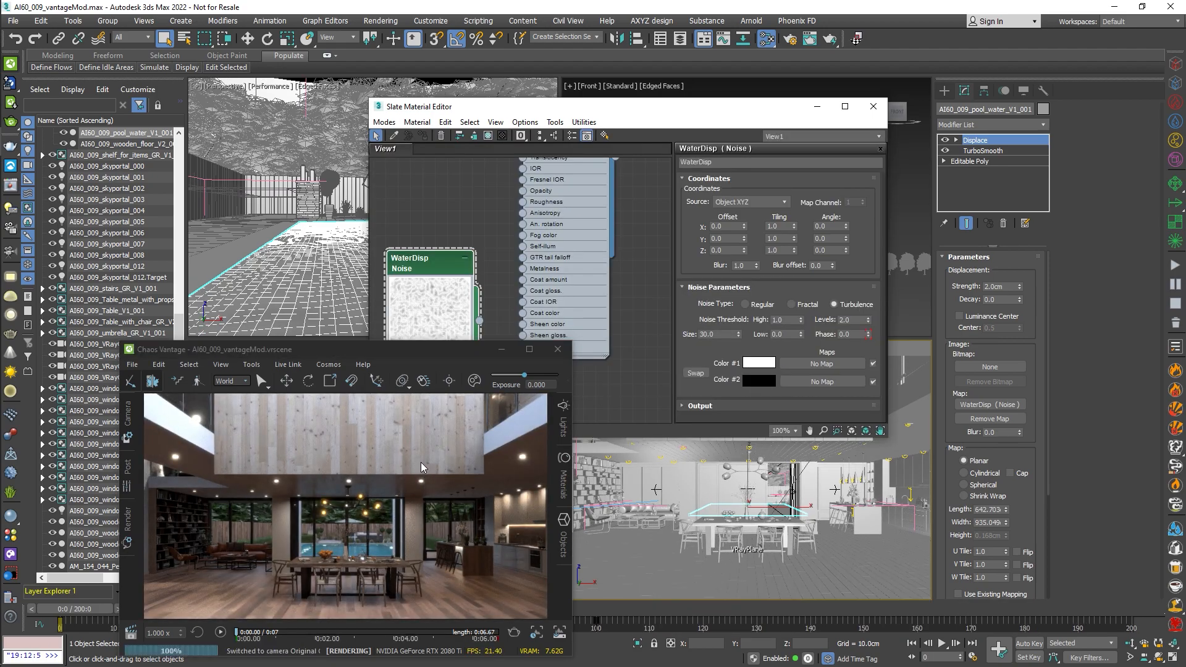
click(529, 349)
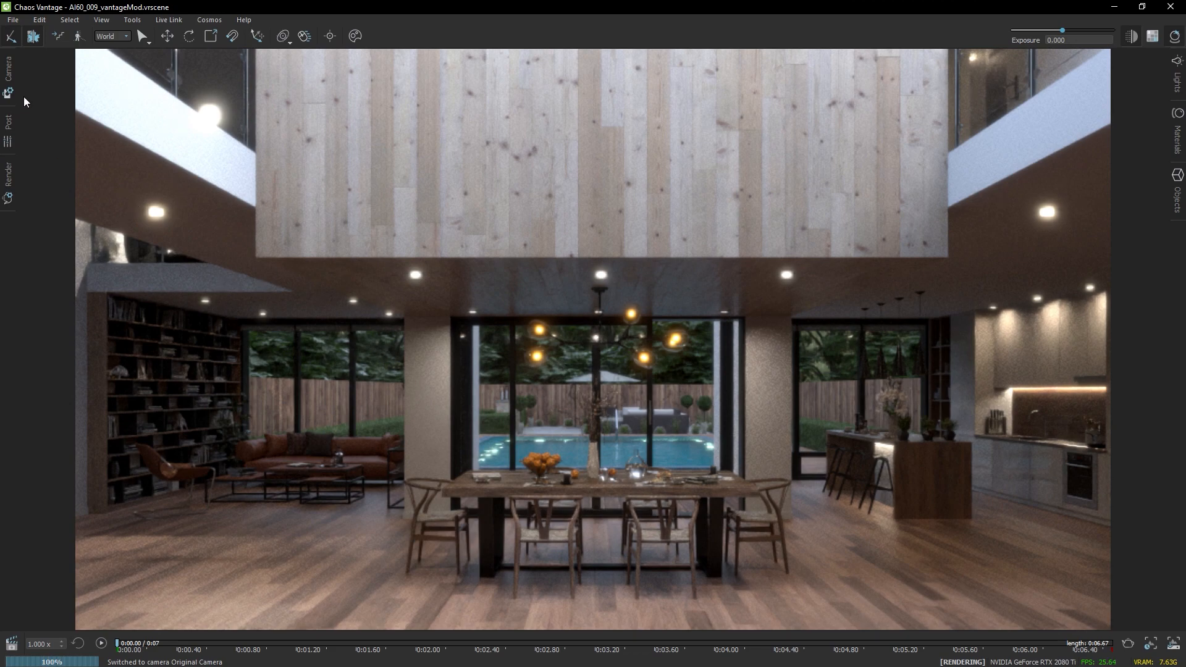
click(8, 79)
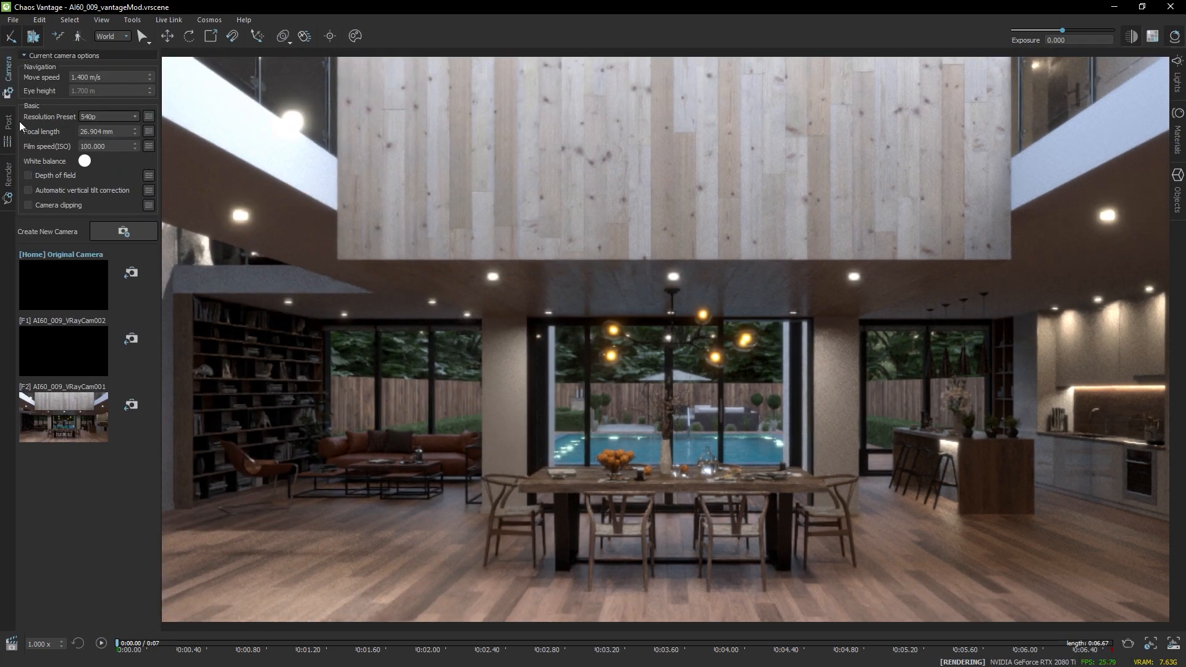
click(1177, 77)
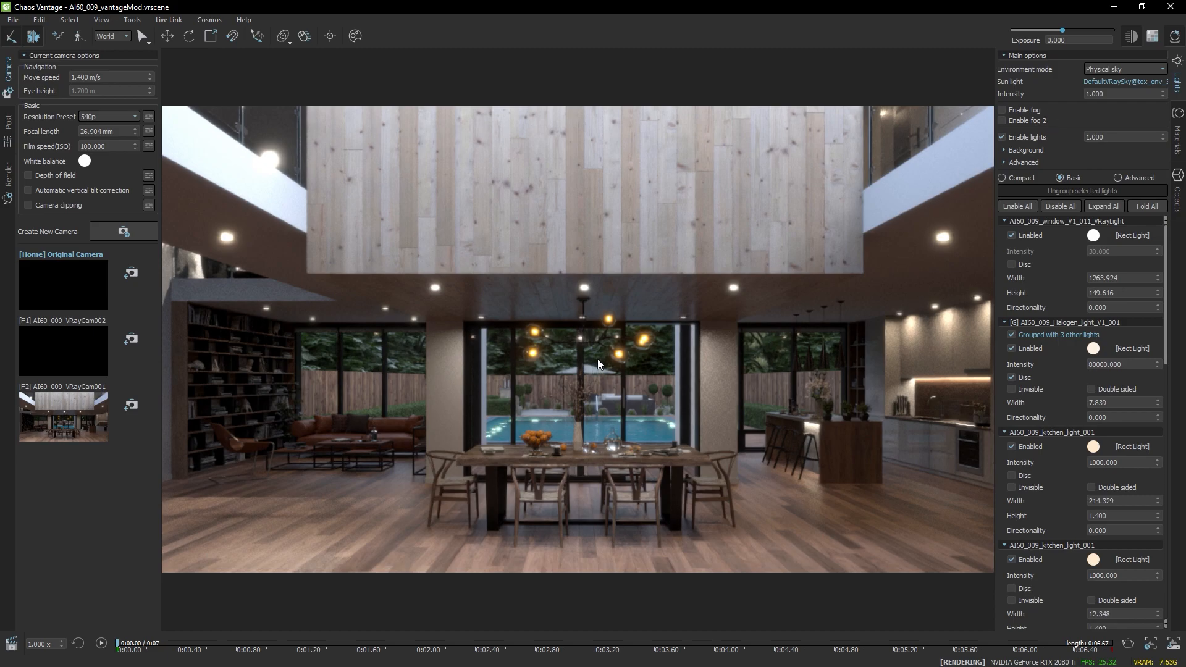
Raise the exposure to about 1.059 and set the camera's resolution preset to 720p.
drag(1070, 32, 1076, 33)
drag(472, 336, 506, 364)
click(106, 117)
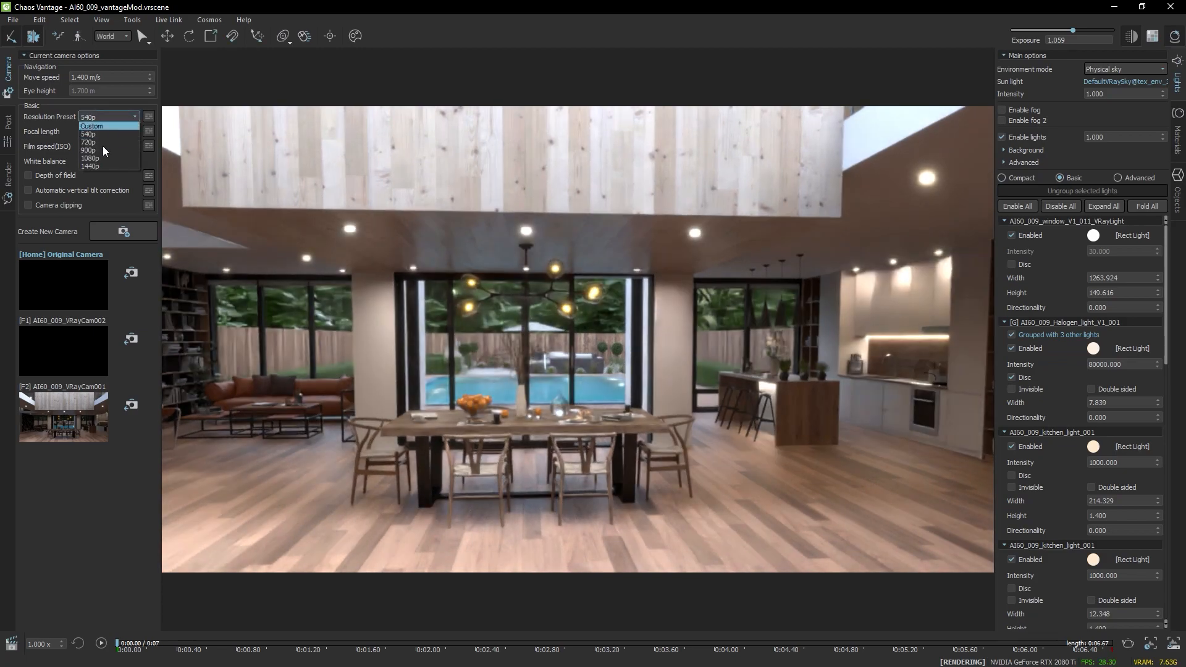
click(109, 149)
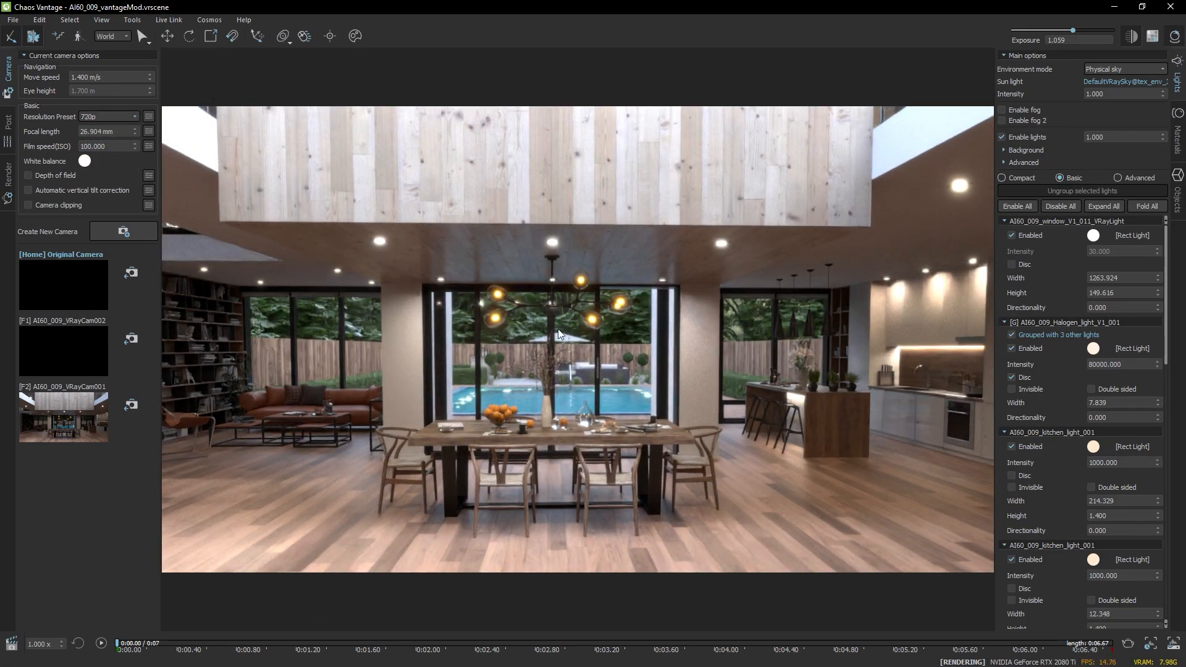
Approach the dining table and lift the glass decanter off the tabletop with the Move tool.
drag(602, 364, 608, 388)
key(w)
key(w)
drag(527, 448, 431, 452)
drag(771, 444, 951, 480)
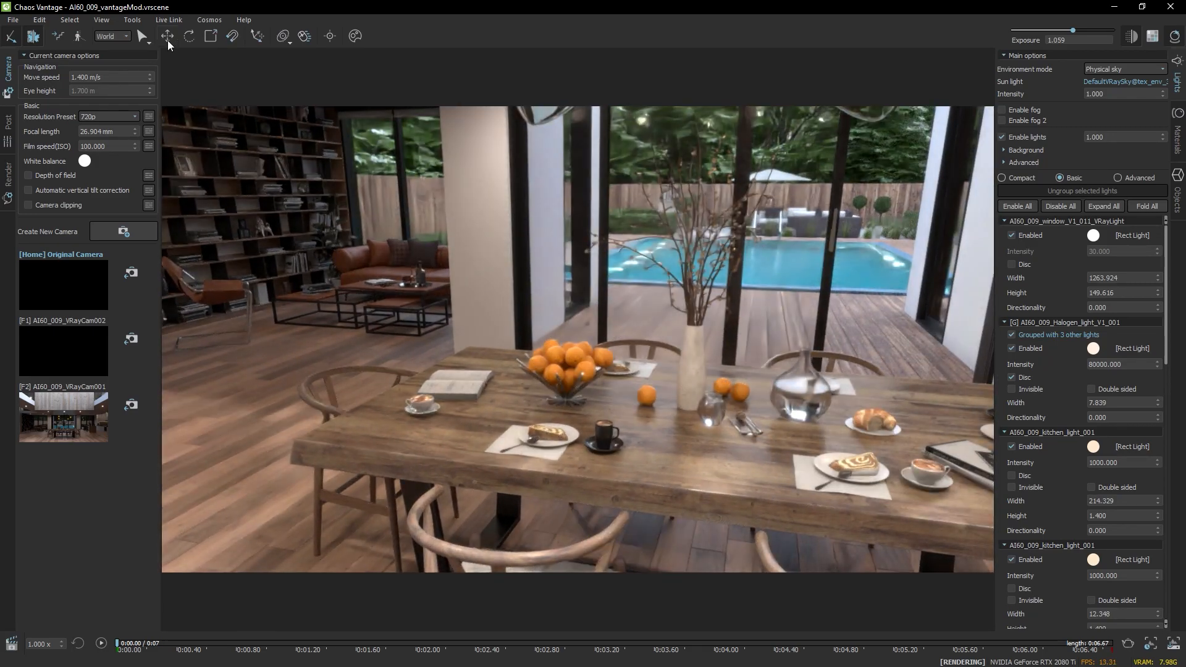
click(168, 41)
drag(828, 419, 877, 266)
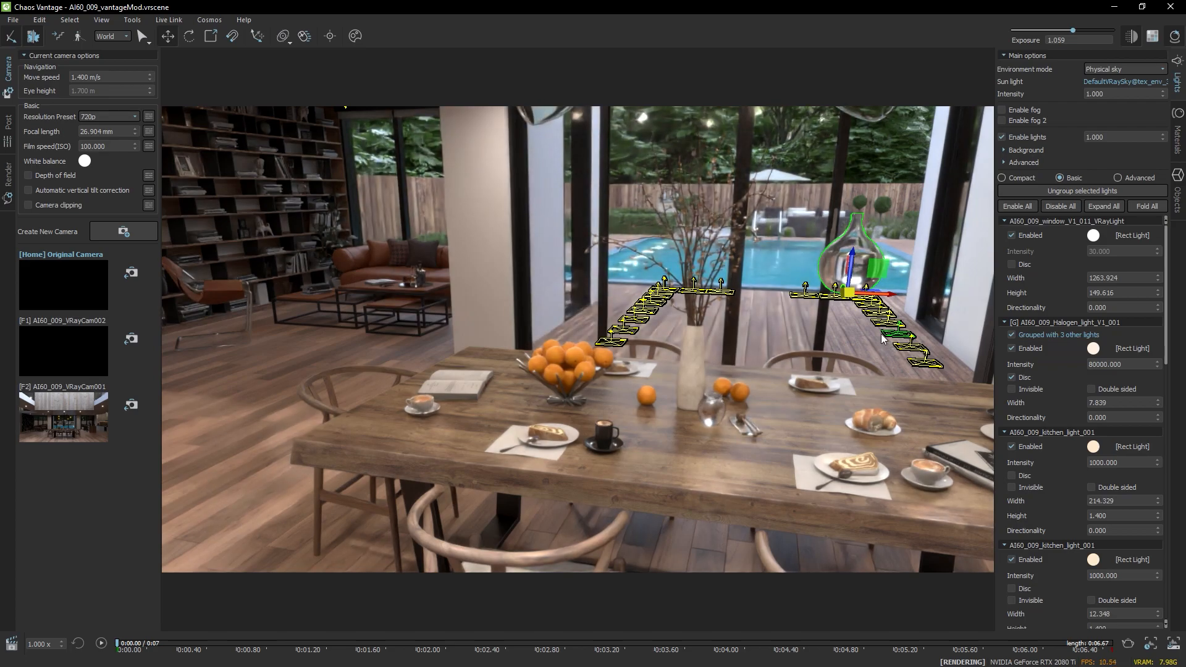
drag(877, 271, 877, 317)
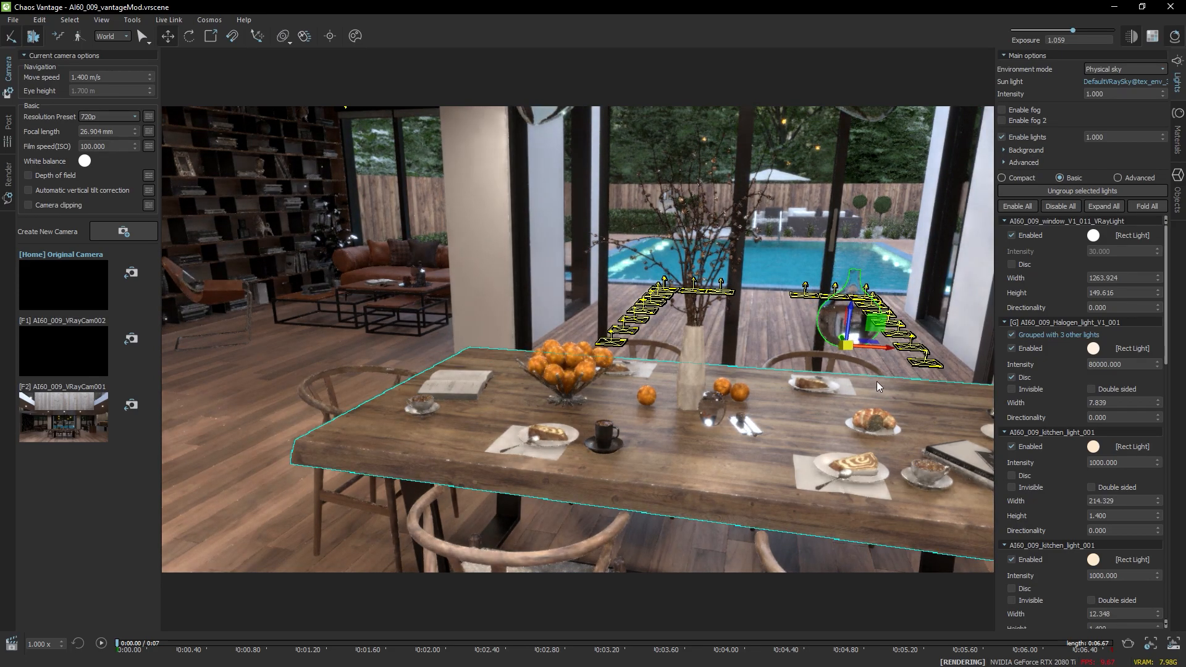
Frame the decanter, set it down near the table's edge and move the cutlery across the table.
key(z)
alt+drag(755, 400, 662, 418)
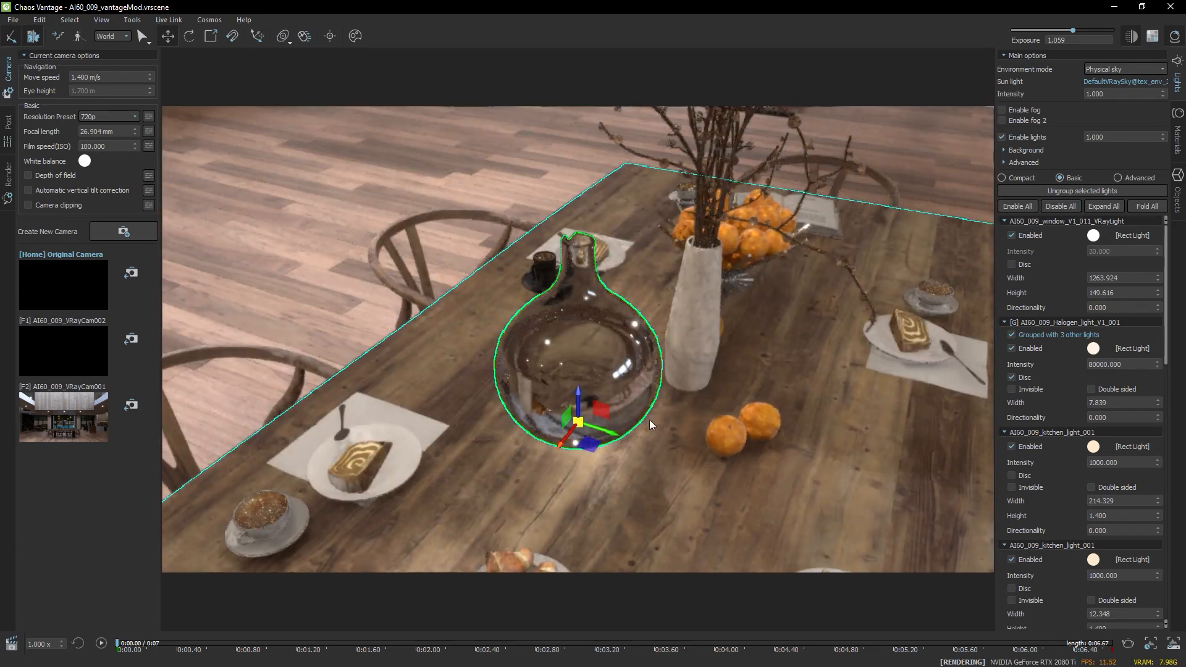
drag(578, 421, 505, 367)
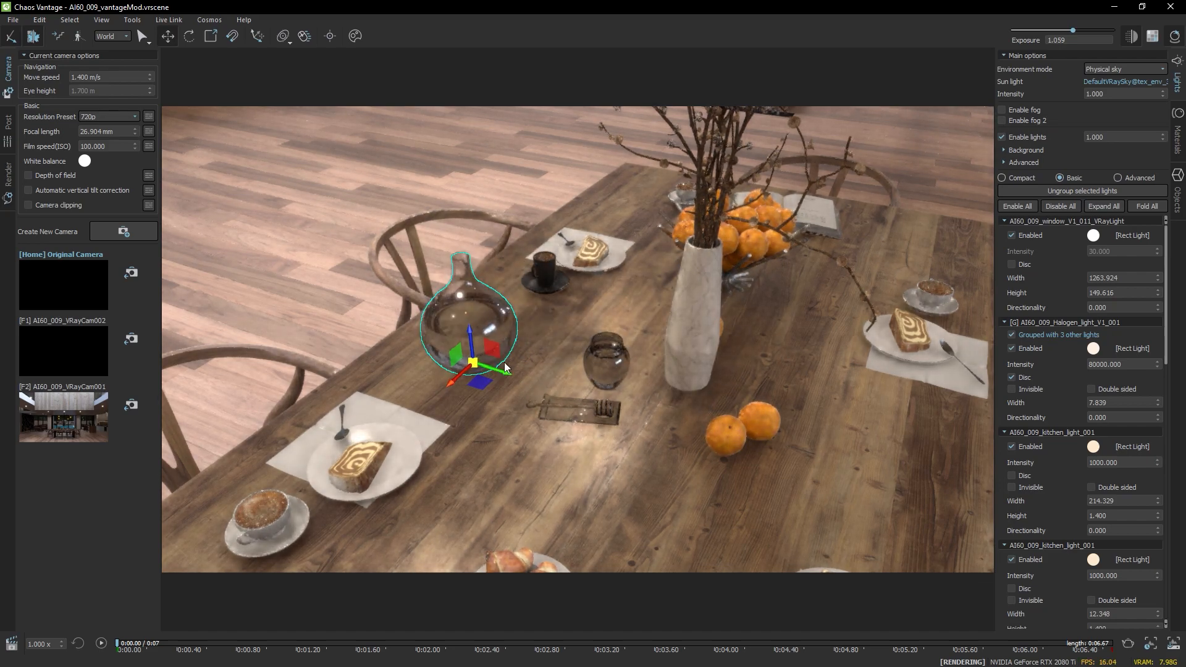
click(553, 412)
drag(588, 406, 852, 377)
Try to move the leather chair's seat beside the bookshelf, and undo the move.
key(Escape)
key(w)
mouse_move(396, 396)
mouse_down()
mouse_move(476, 401)
mouse_move(406, 414)
mouse_up()
drag(424, 524, 558, 525)
key(ctrl+z)
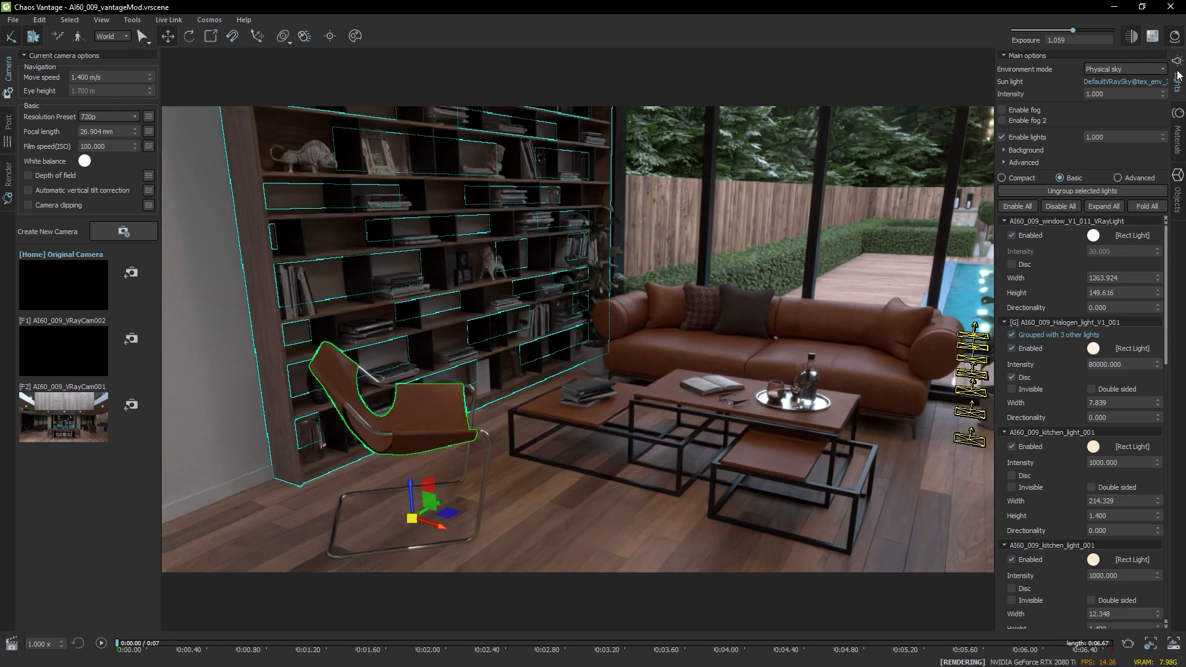
Select the whole AI60_009_chair_leather_GR_V1_001 group from the scene objects and reposition the chair in the seating area.
click(1177, 193)
click(1078, 120)
drag(547, 458, 543, 341)
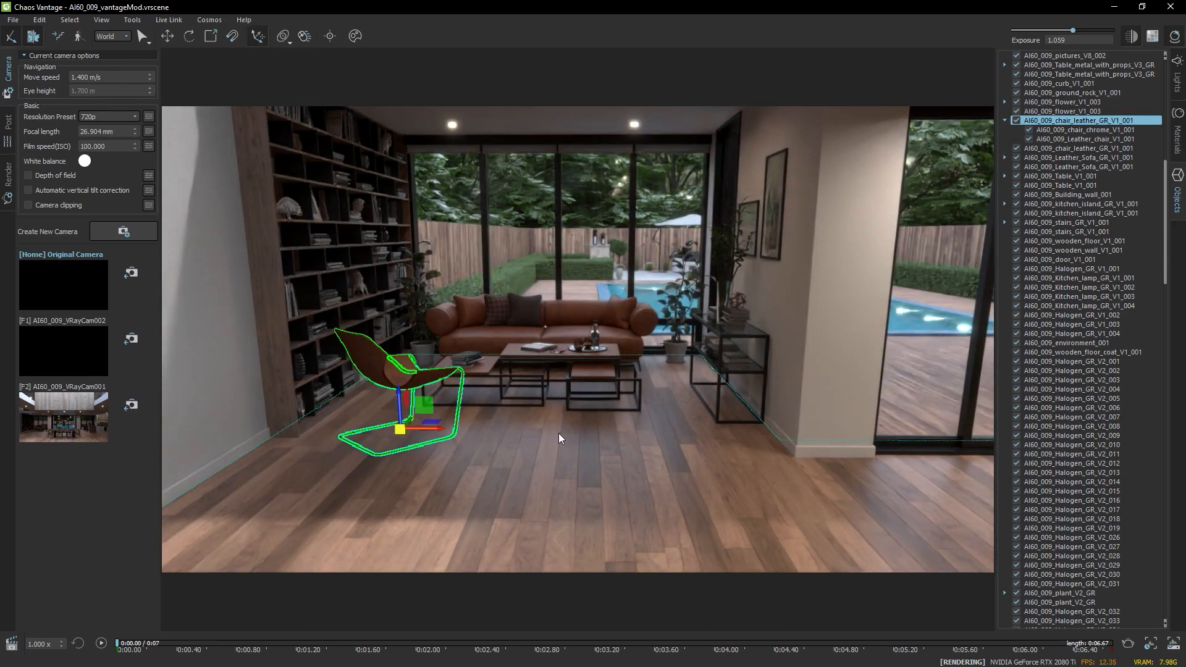
Examine the leather chair up close from several sides, and look across to the dining table and kitchen.
key(z)
right_drag(676, 425, 651, 424)
click(521, 268)
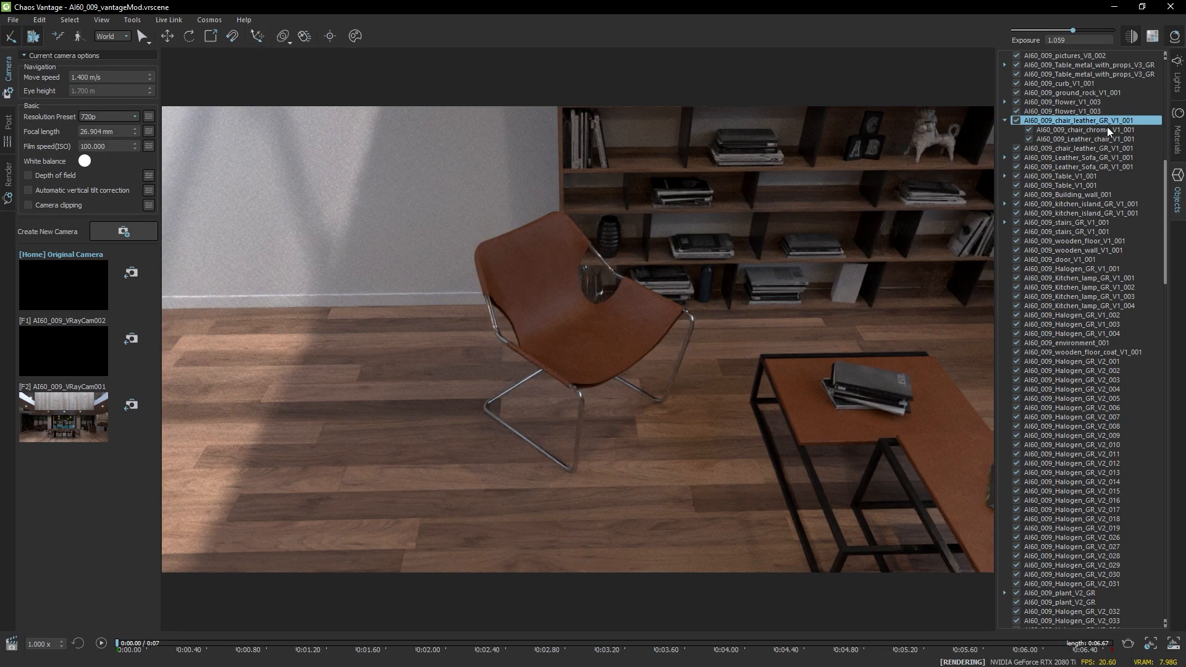
click(646, 350)
right_drag(517, 452, 545, 477)
drag(573, 413, 863, 506)
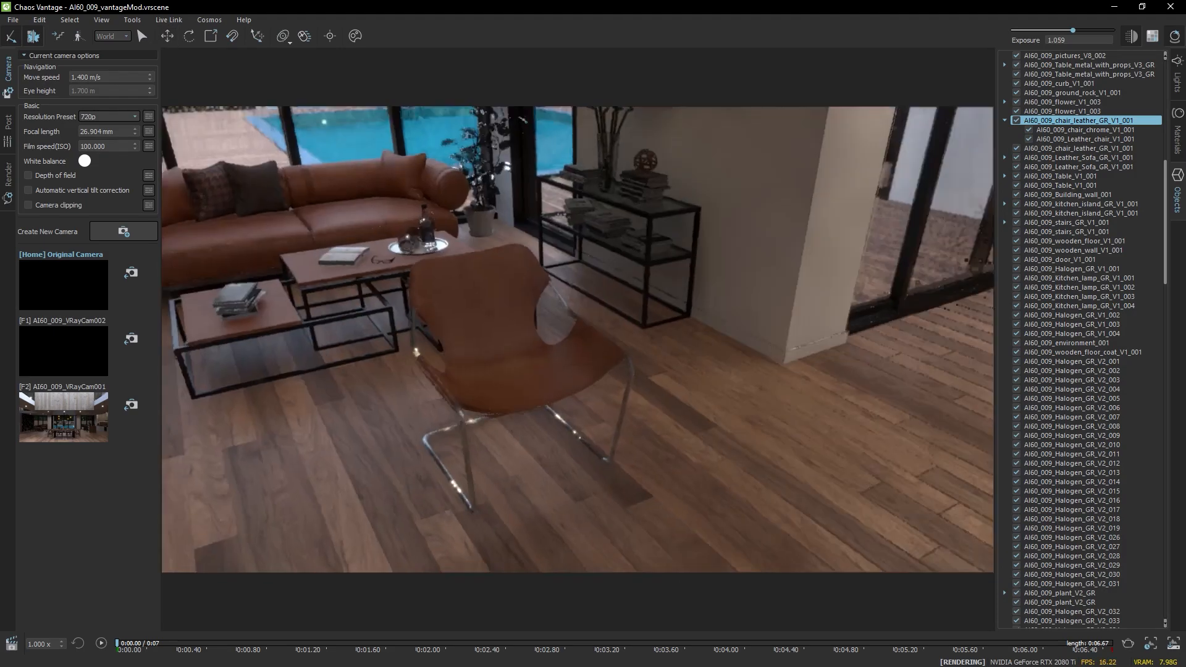
key(s)
drag(426, 370, 474, 359)
drag(541, 393, 832, 309)
key(e)
key(w)
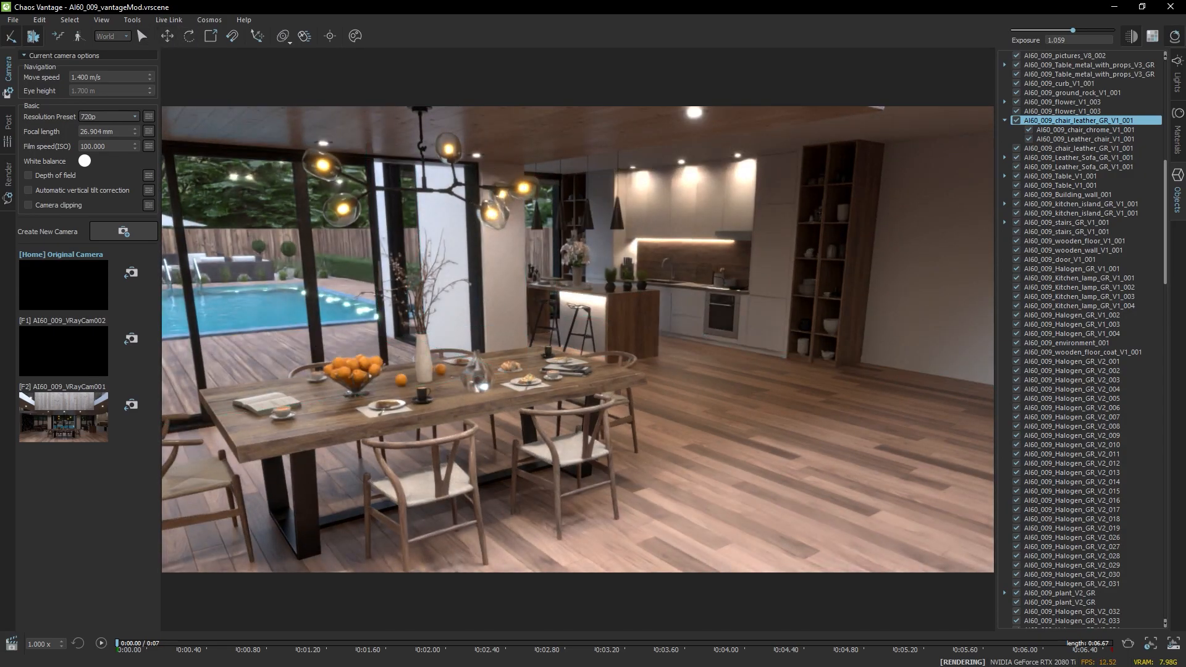
drag(518, 306, 625, 323)
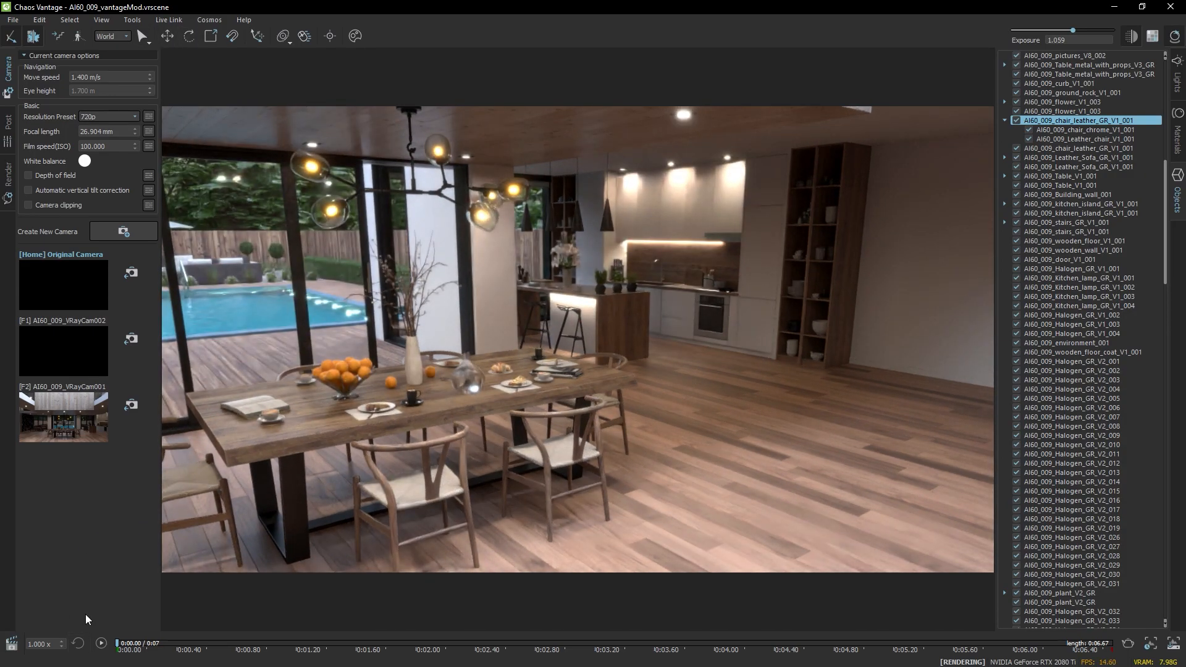
Open the animation editor and insert AI60_009_VRayCam001 at the start of the empty cameras track.
click(13, 645)
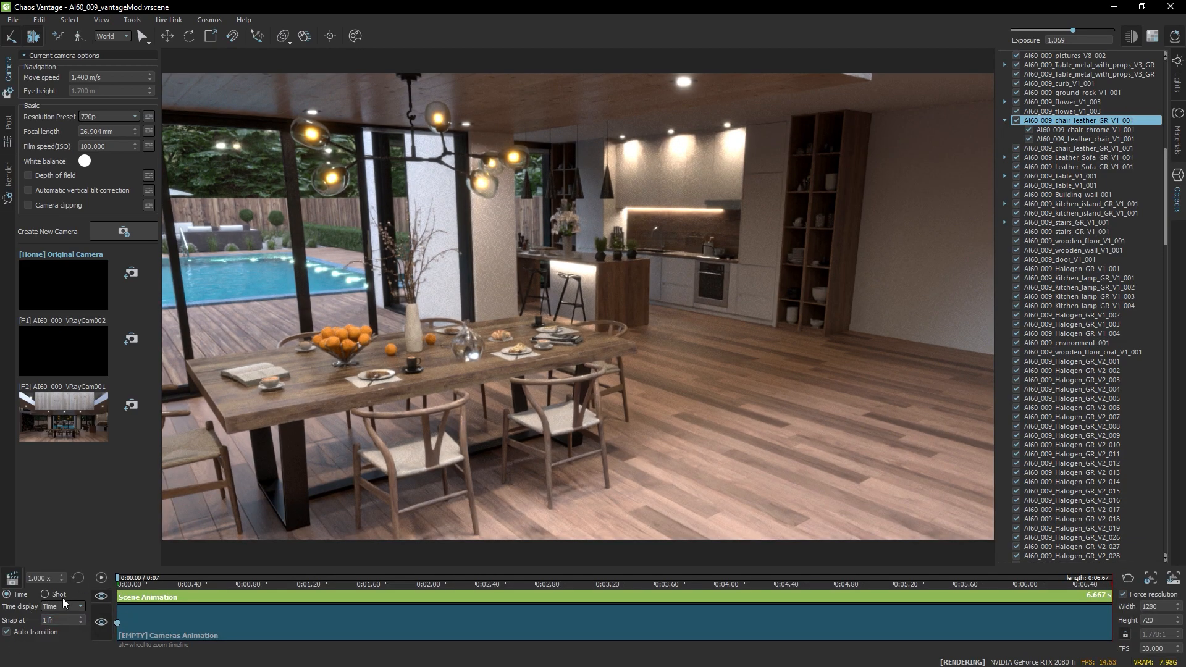
click(66, 413)
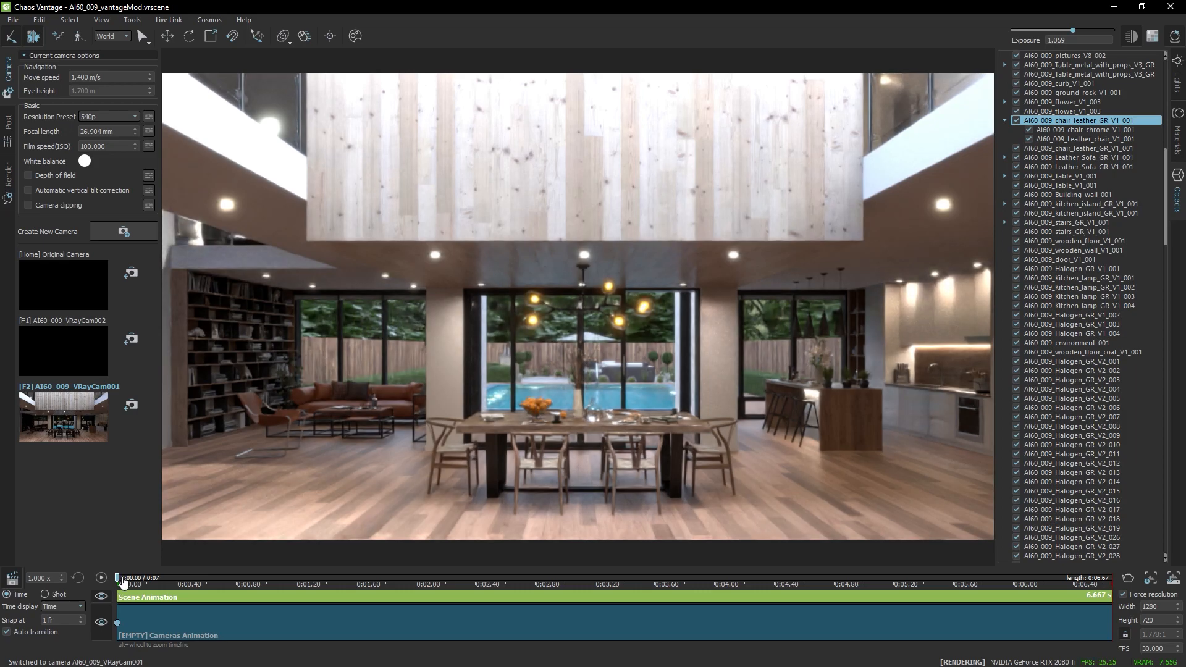
mouse_move(119, 580)
mouse_down()
mouse_move(160, 584)
mouse_move(117, 581)
mouse_up()
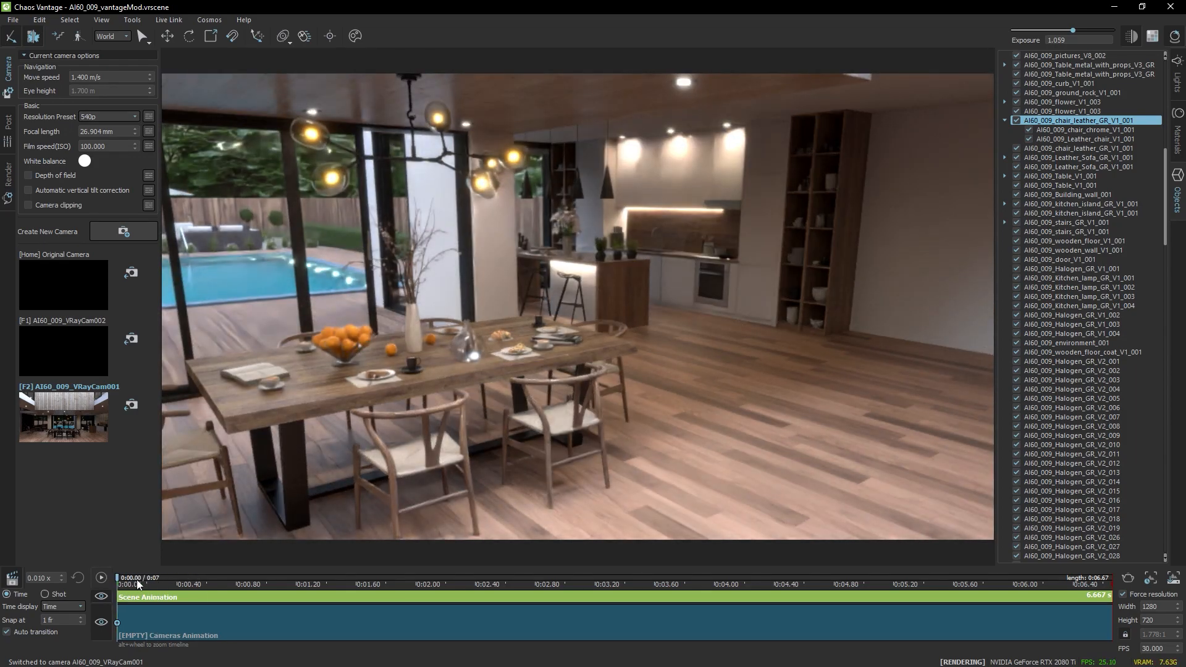
click(83, 404)
right_click(117, 624)
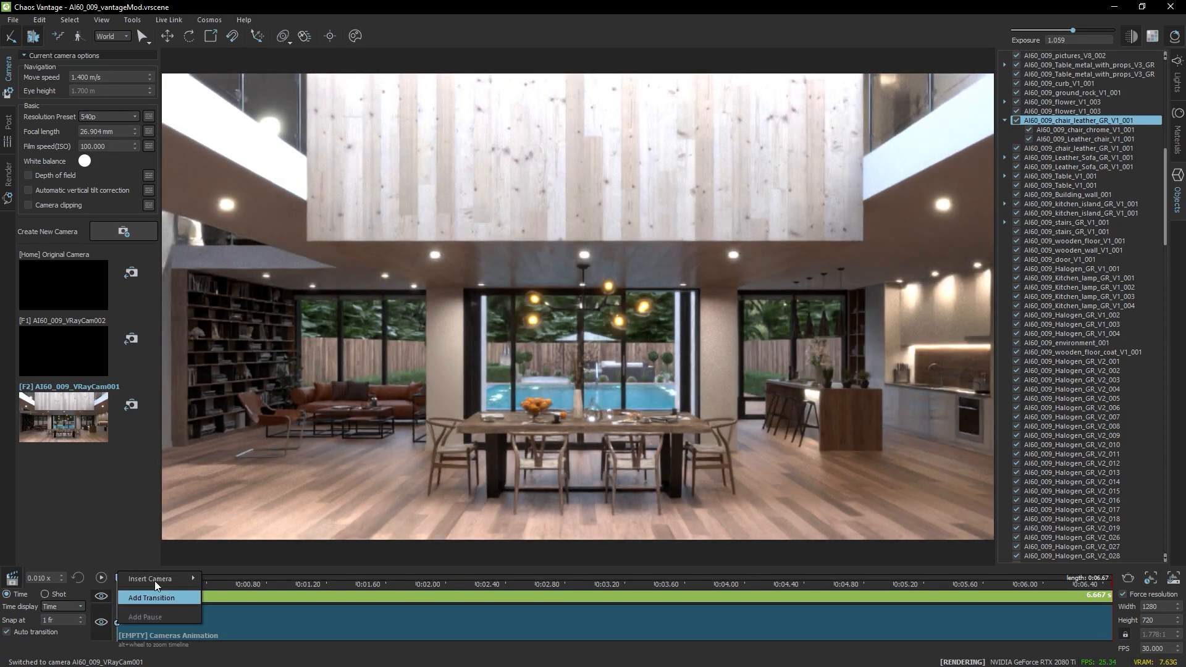
mouse_move(153, 582)
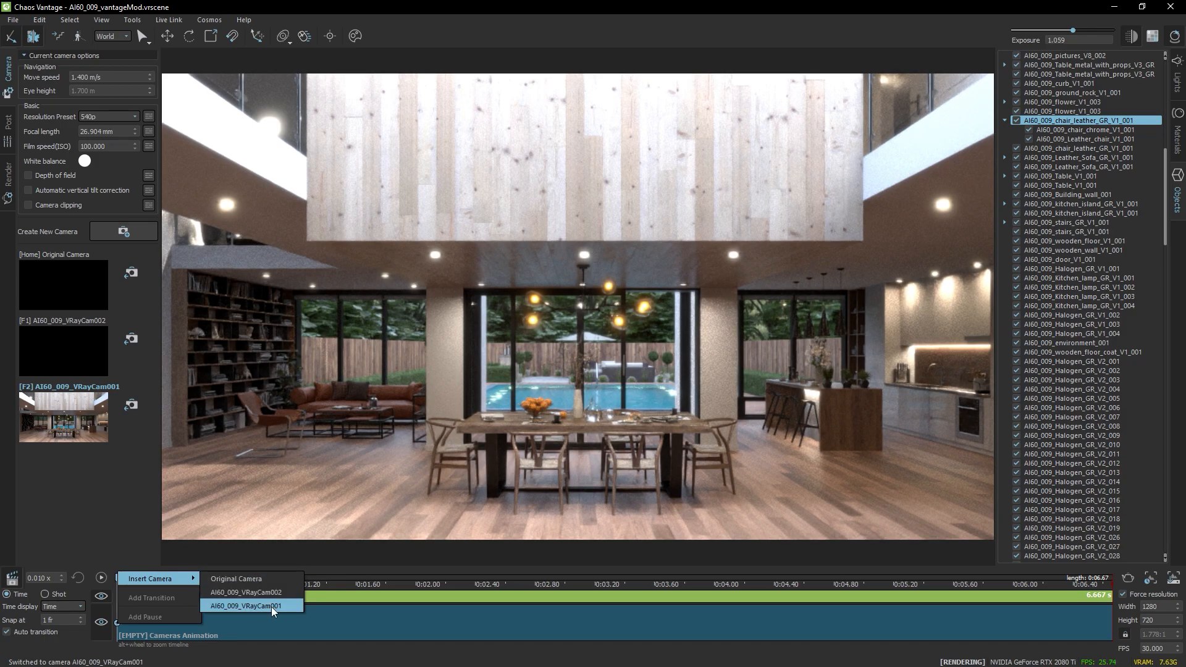
click(272, 607)
Insert AI60_009_VRayCam002 at the end of the cameras track, following the first camera with an automatic transition.
click(362, 583)
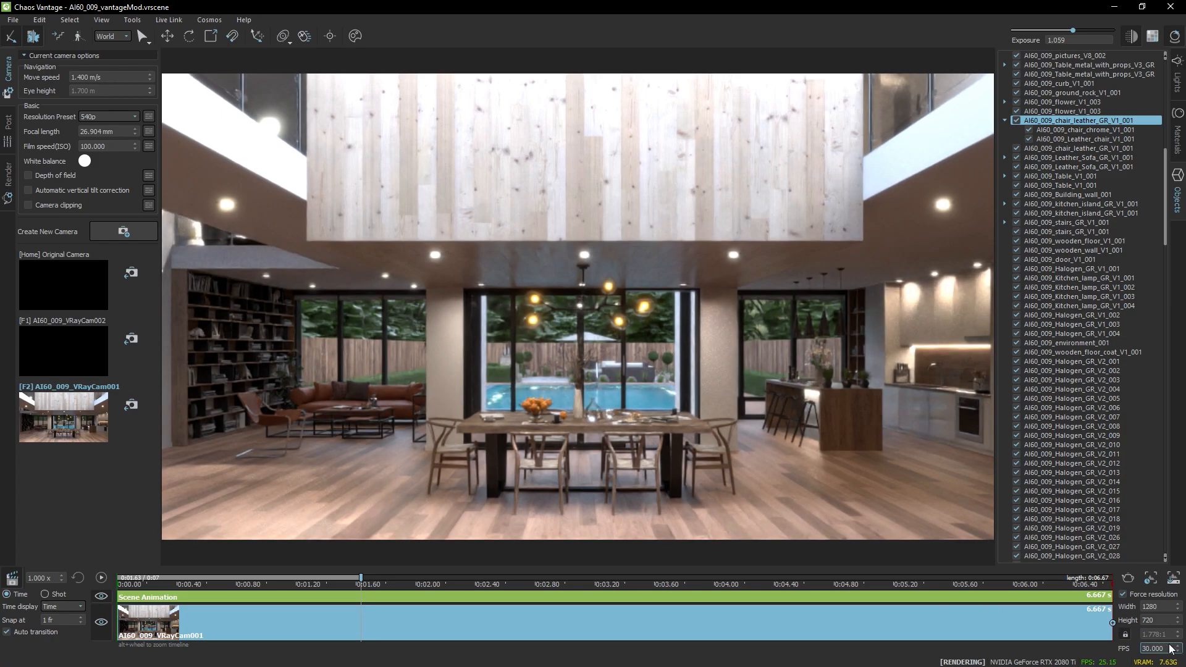
click(1113, 623)
mouse_move(1125, 579)
click(1065, 591)
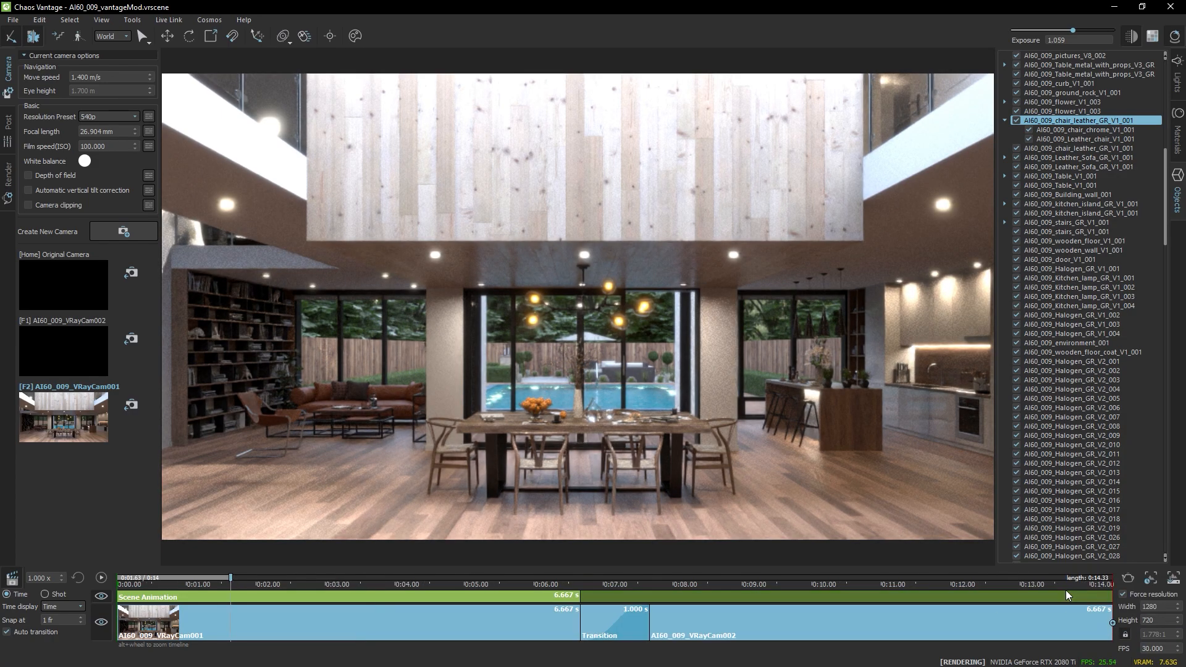
Preview the transition between the two cameras and set its duration to 5.000 s.
drag(233, 581, 610, 582)
right_click(625, 624)
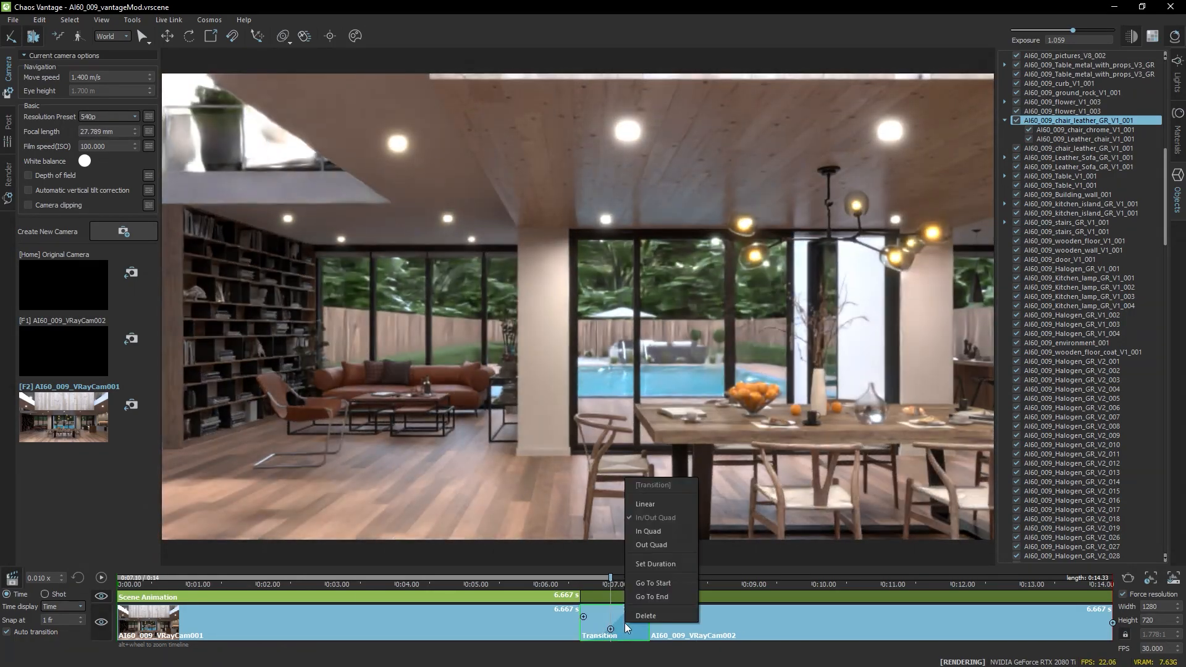
click(657, 559)
text(5.000 s)
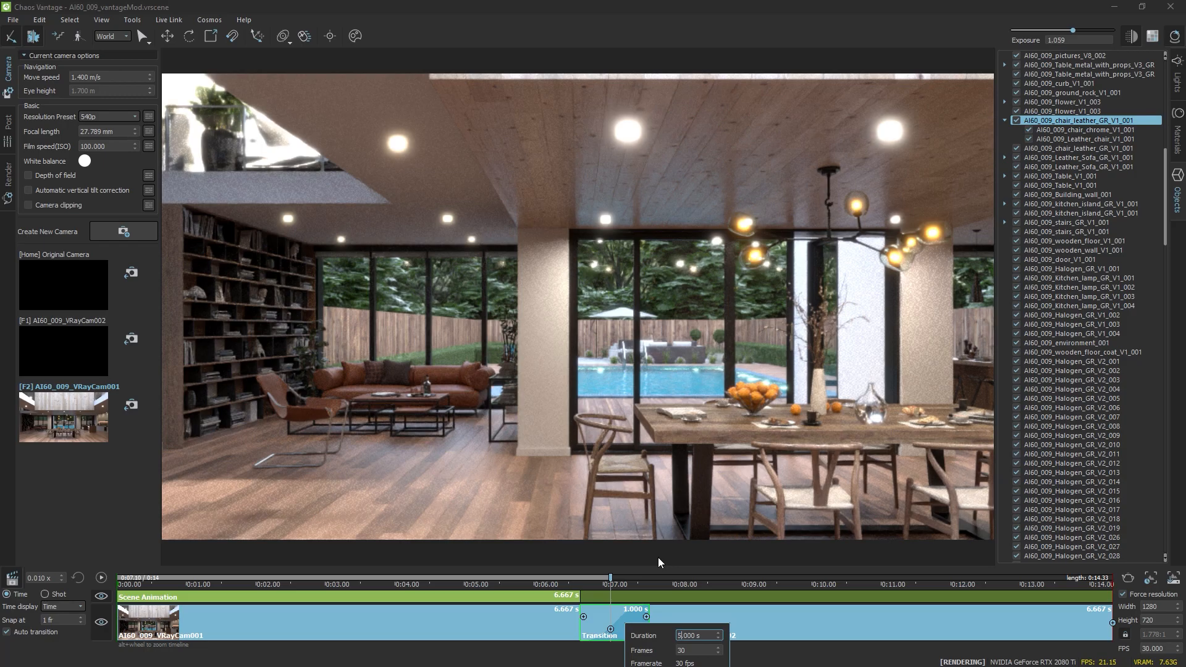
key(Return)
Insert a new camera inside the transition at 0:09.67 and set the transitions on both sides of it to Linear.
drag(507, 580, 641, 596)
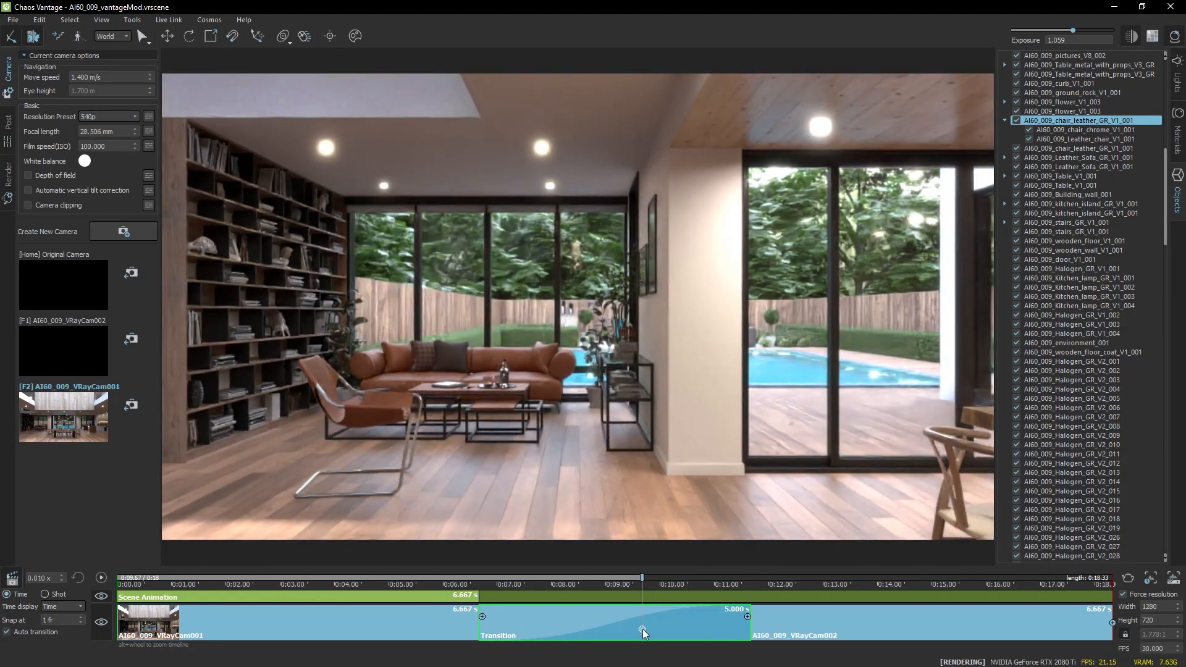
click(643, 628)
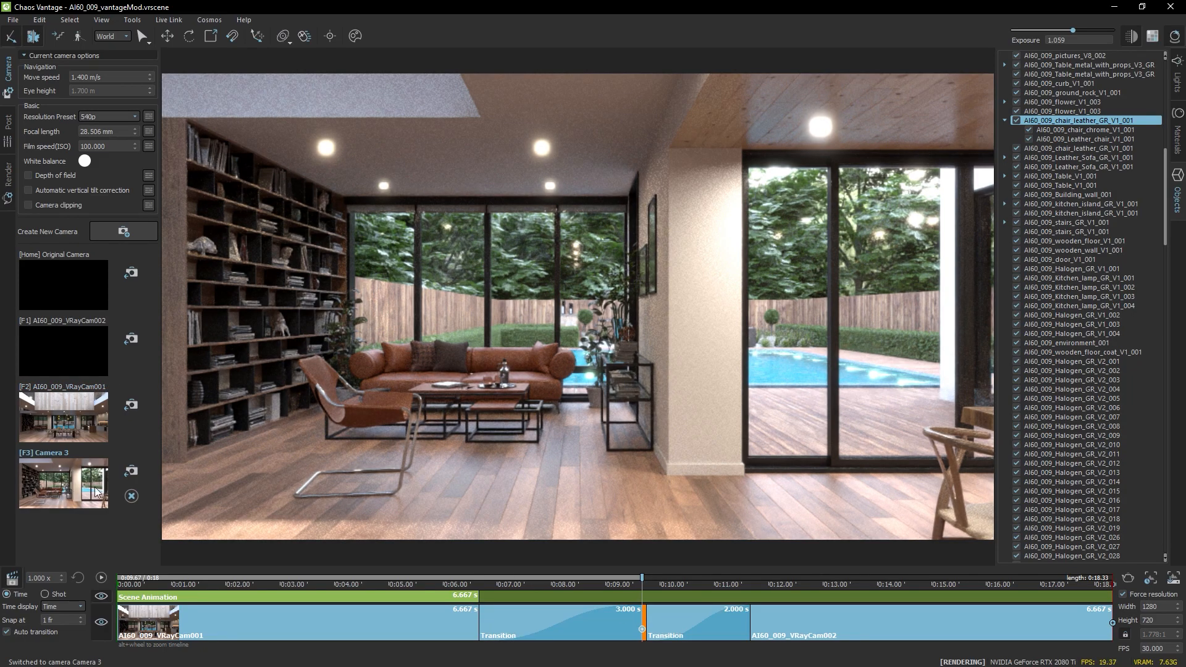
drag(642, 581, 648, 617)
right_click(586, 614)
click(620, 495)
right_click(693, 631)
click(705, 526)
Turn Camera 3 toward the dining table and kitchen, update its saved view and switch the timeline to Shot mode.
click(81, 480)
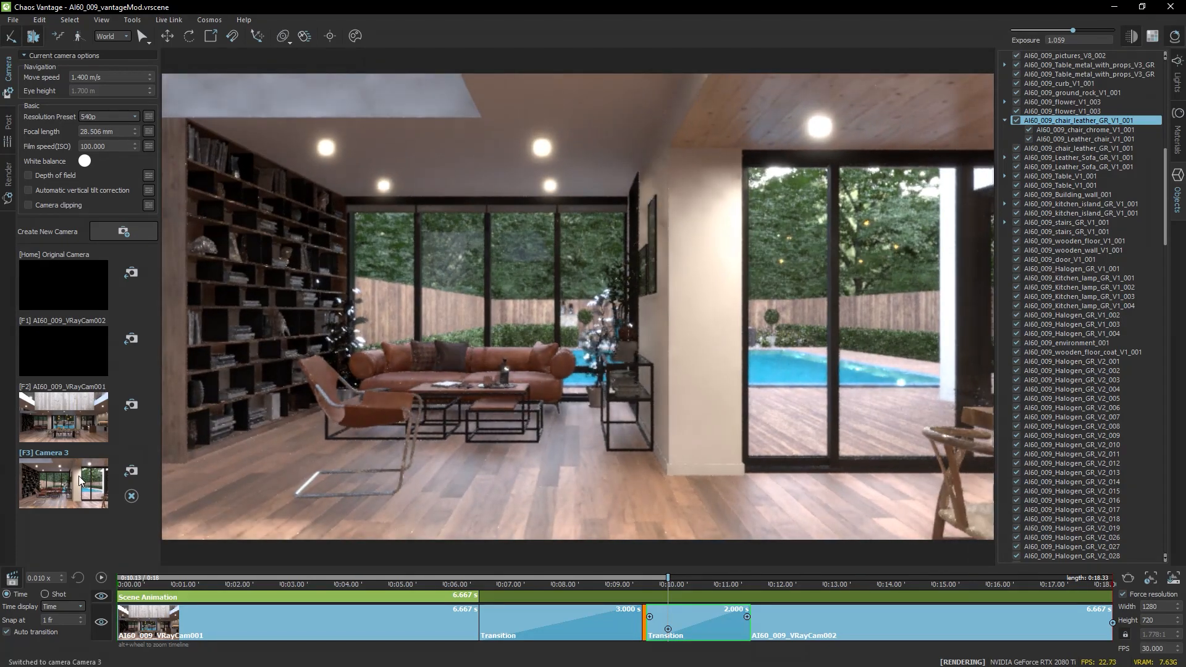
drag(704, 428, 957, 433)
click(130, 473)
mouse_move(656, 586)
mouse_down()
mouse_move(511, 585)
mouse_move(741, 583)
mouse_move(664, 584)
mouse_up()
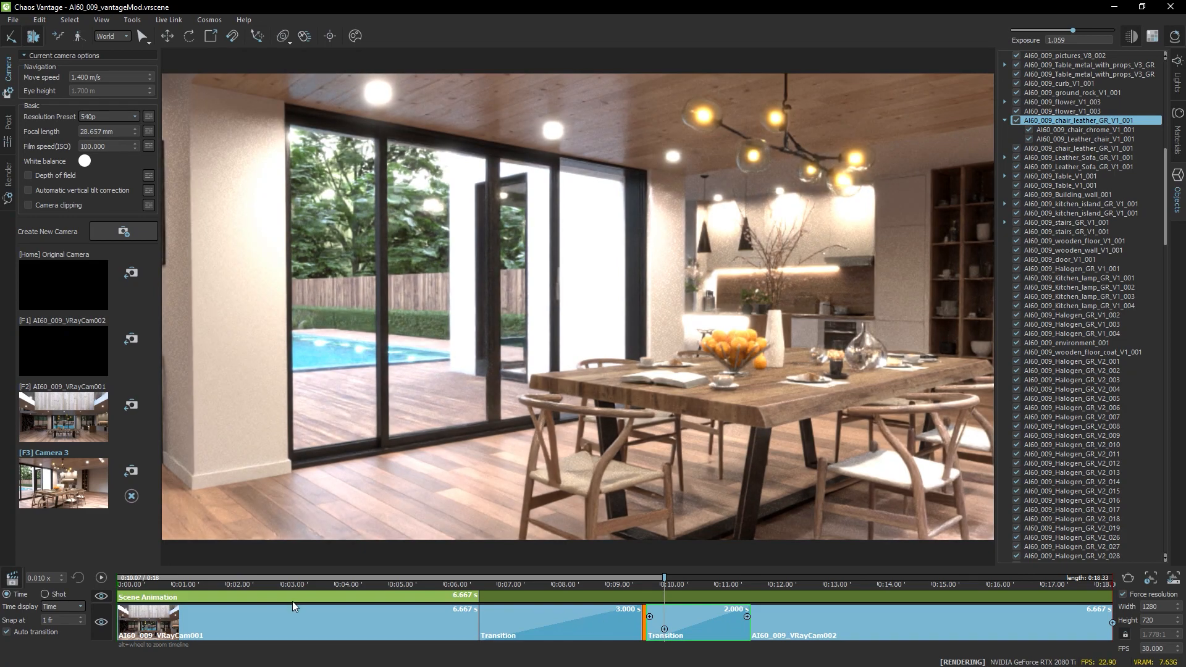
click(45, 594)
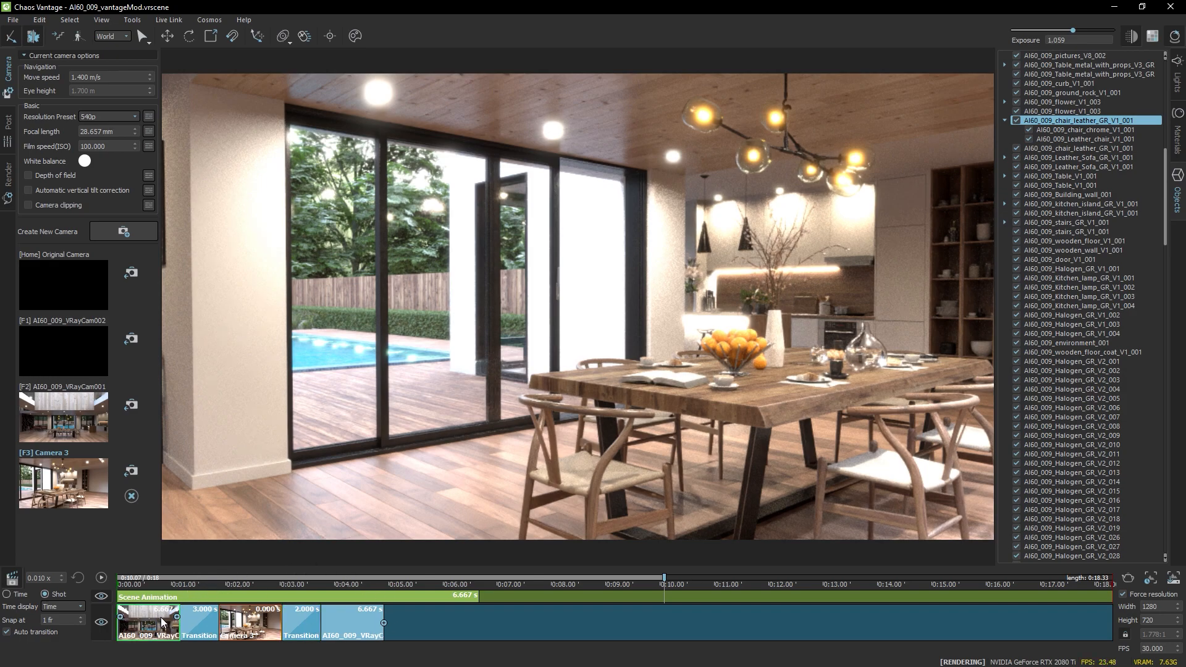
Delete the camera and transition clips from the Cameras Animation track until it is empty.
click(208, 616)
click(349, 616)
right_click(351, 615)
click(371, 587)
right_click(265, 621)
click(284, 531)
right_click(161, 613)
click(167, 601)
Create a new camera from the AI60_009_VRayCam001 view and a second one moved straight forward to the dining table.
drag(711, 376, 568, 376)
key(w)
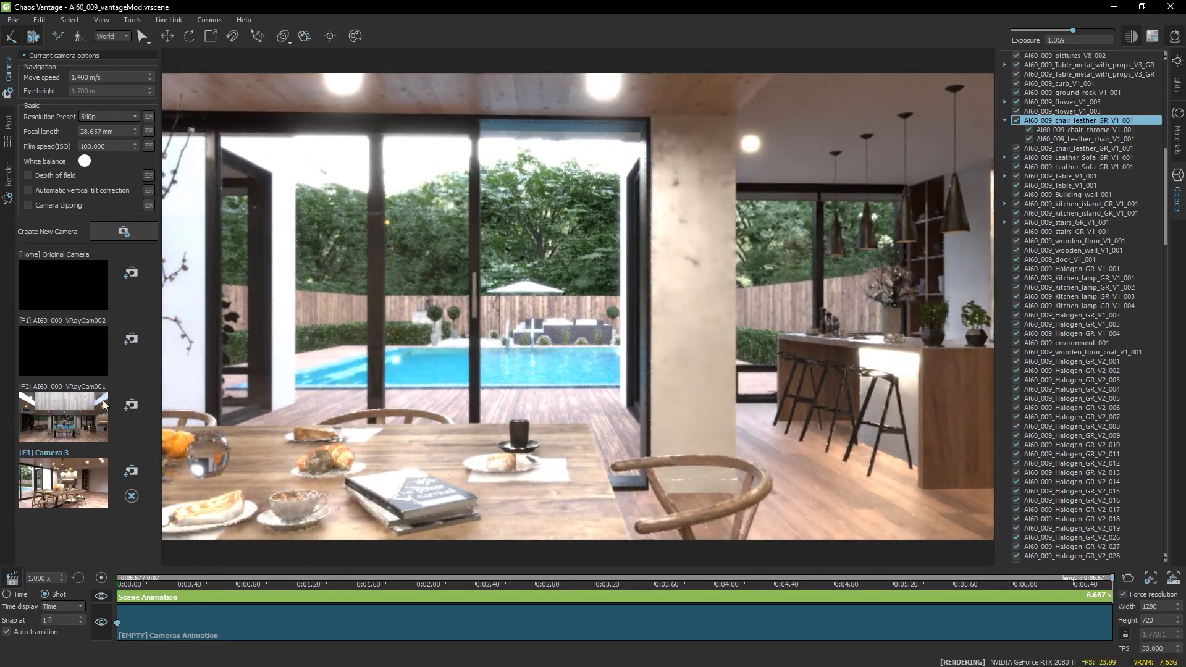
click(60, 409)
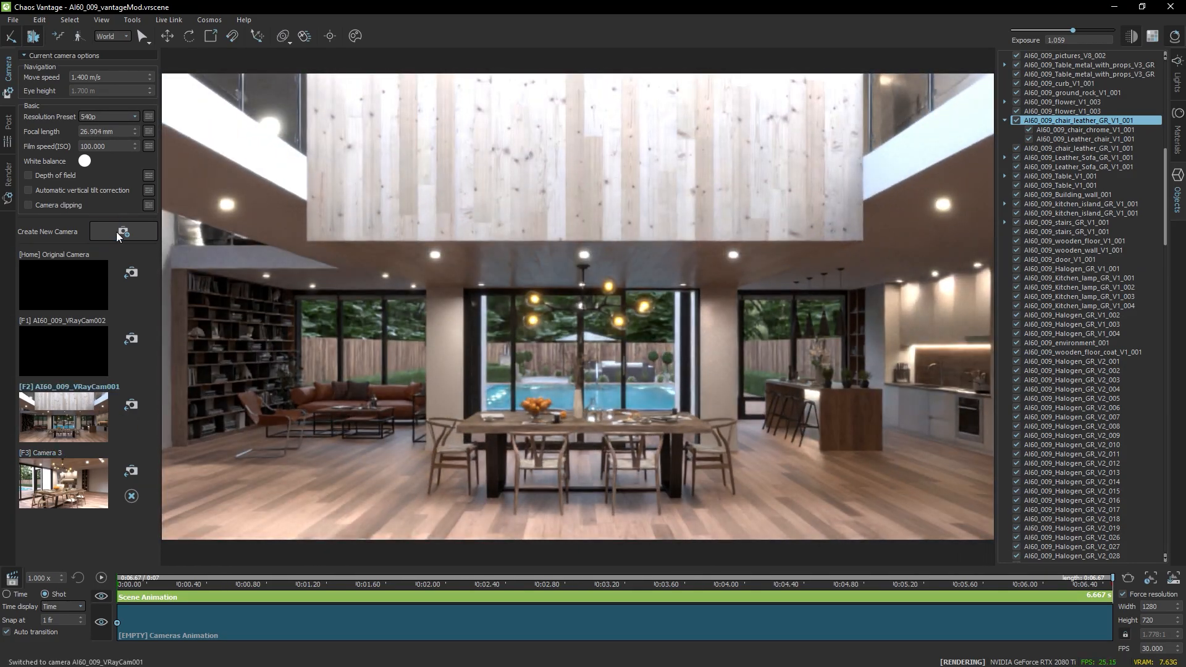
click(117, 231)
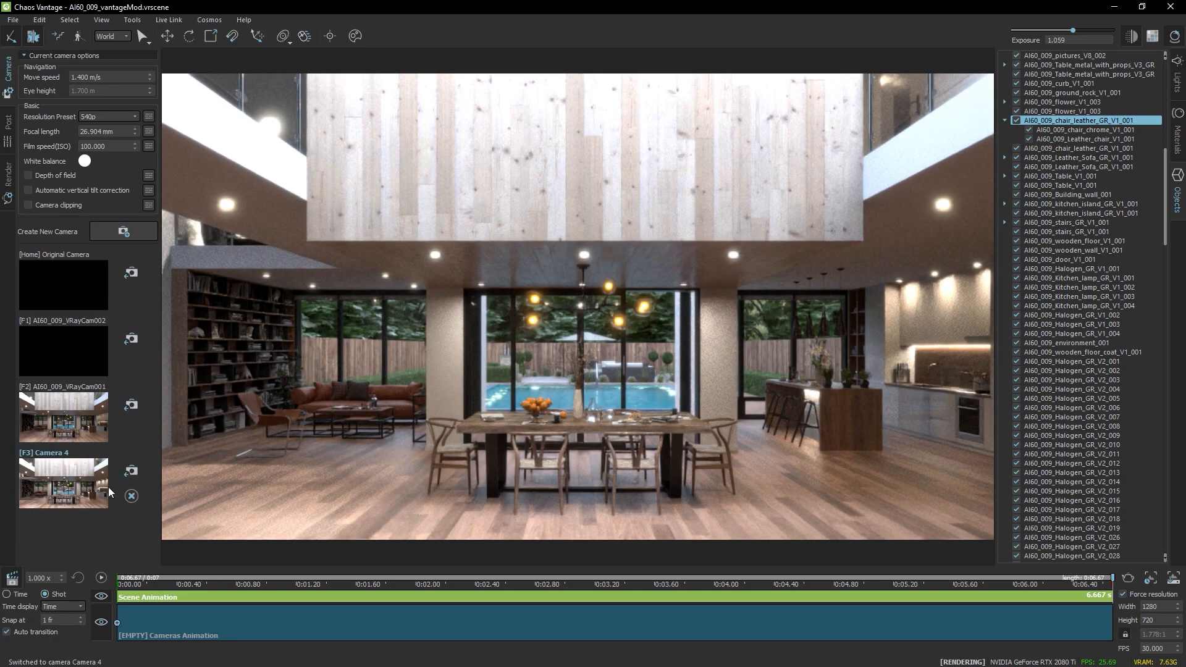
key(w)
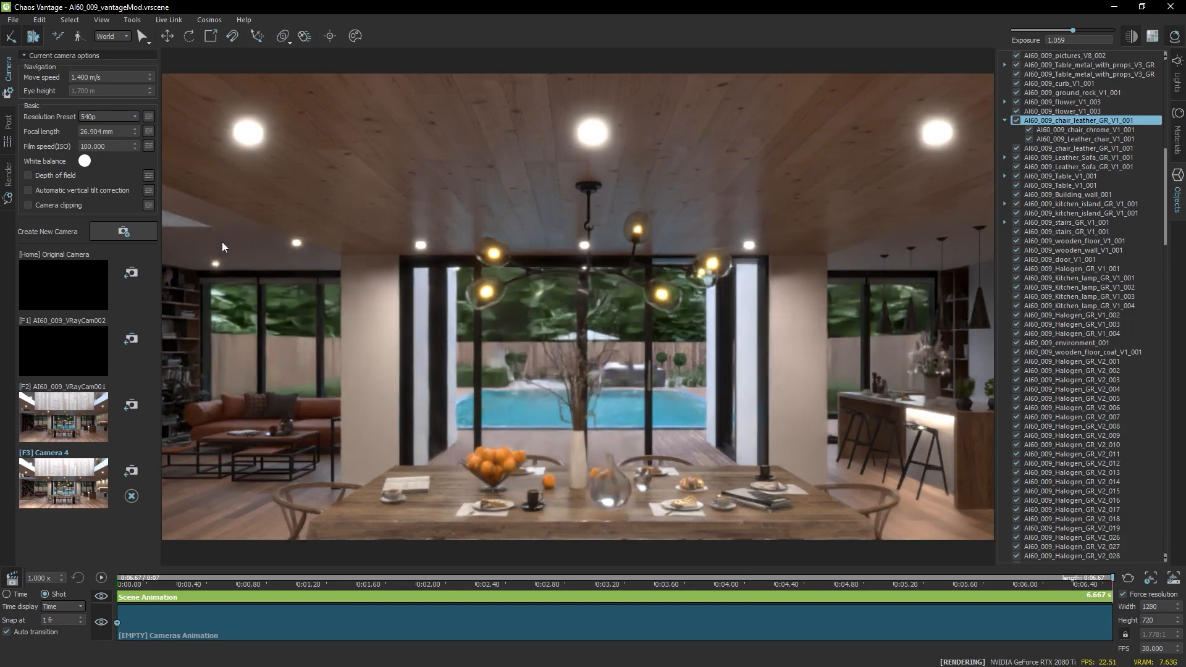
click(134, 232)
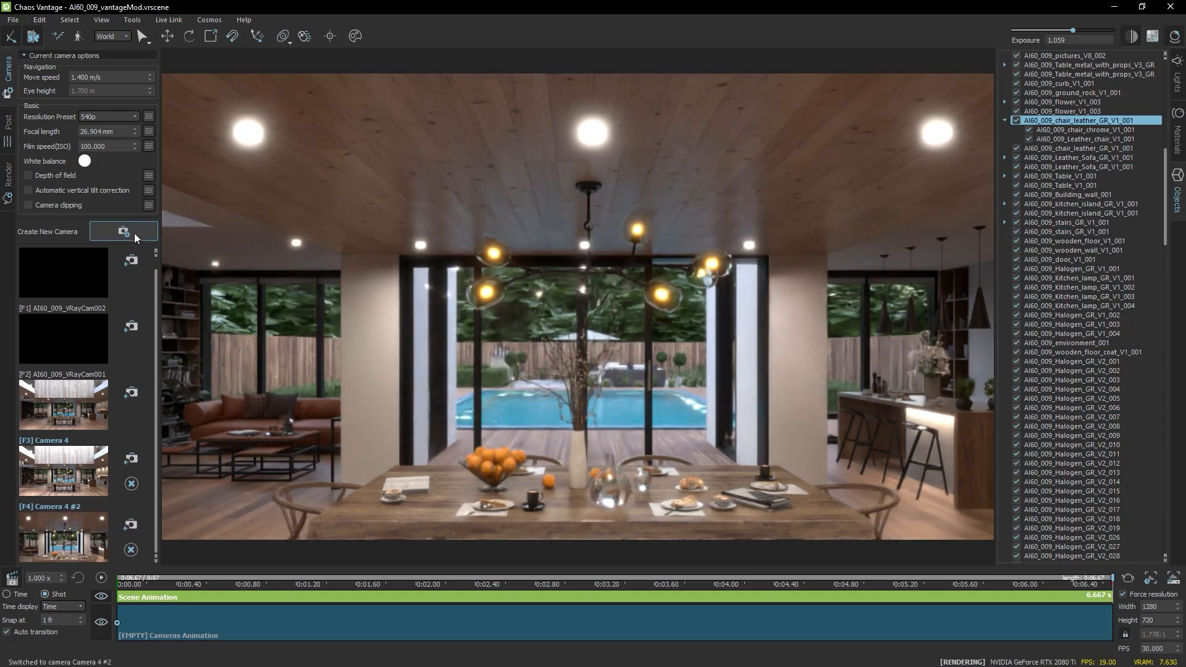
Create three exterior cameras: one toward the fence and pool, one facing the large side window, and one centered across the pool.
mouse_move(467, 387)
mouse_down()
mouse_move(309, 389)
mouse_move(473, 395)
mouse_move(457, 386)
mouse_up()
key(shift+w)
click(112, 235)
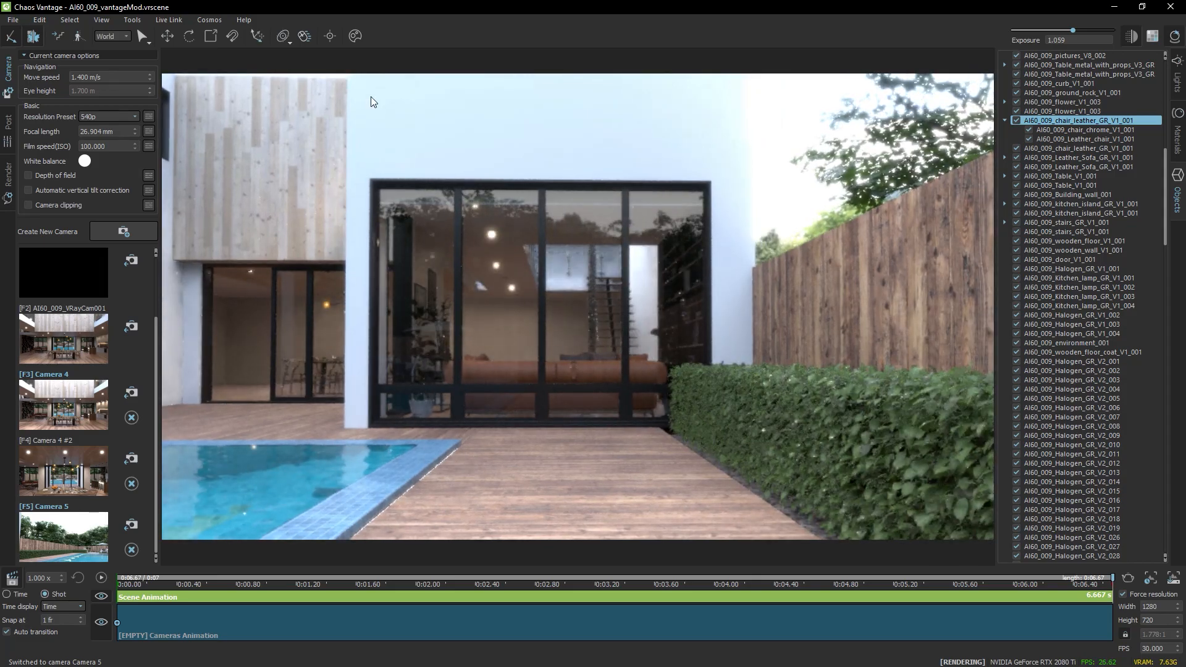
click(126, 234)
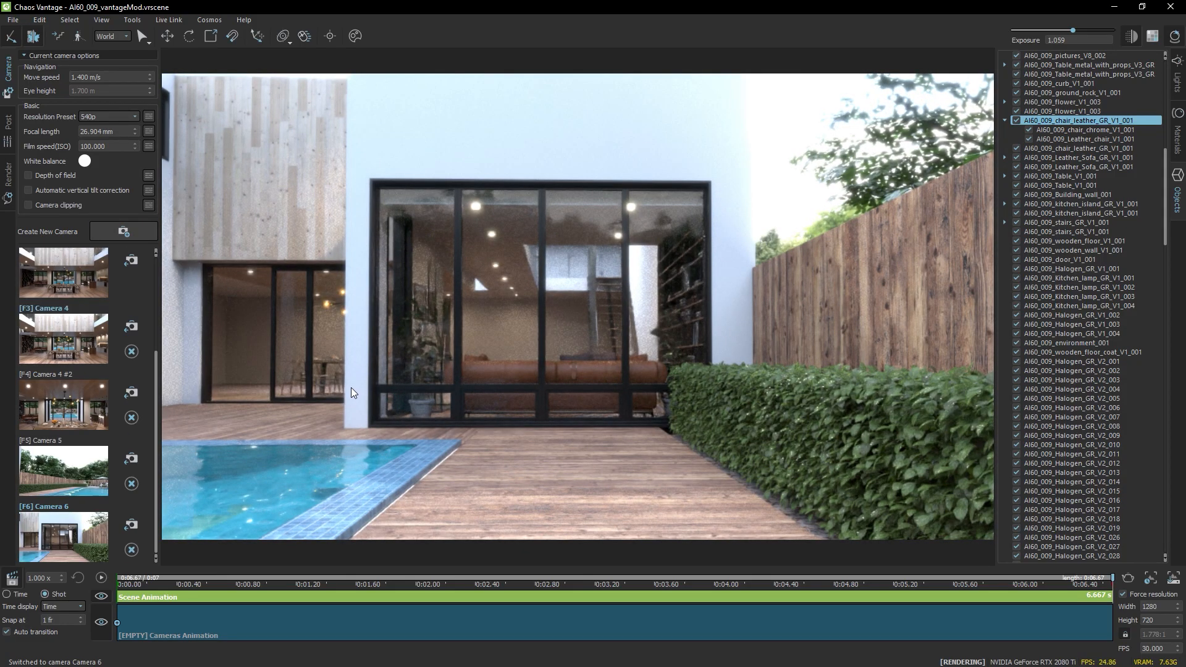
key(a)
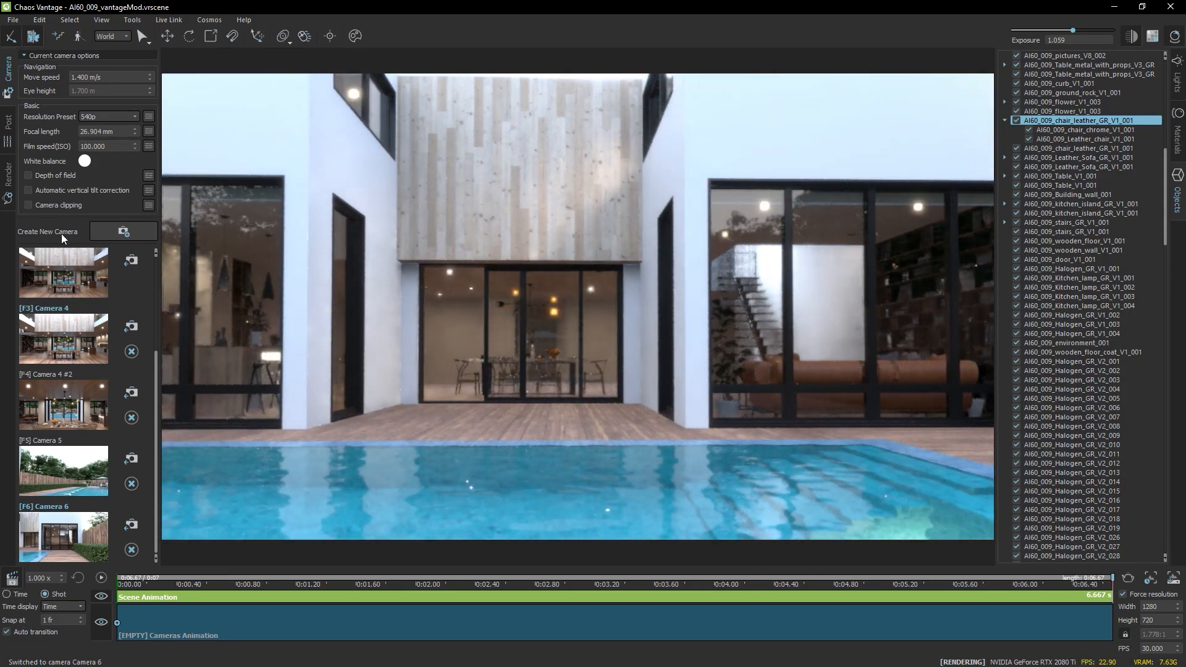
click(124, 232)
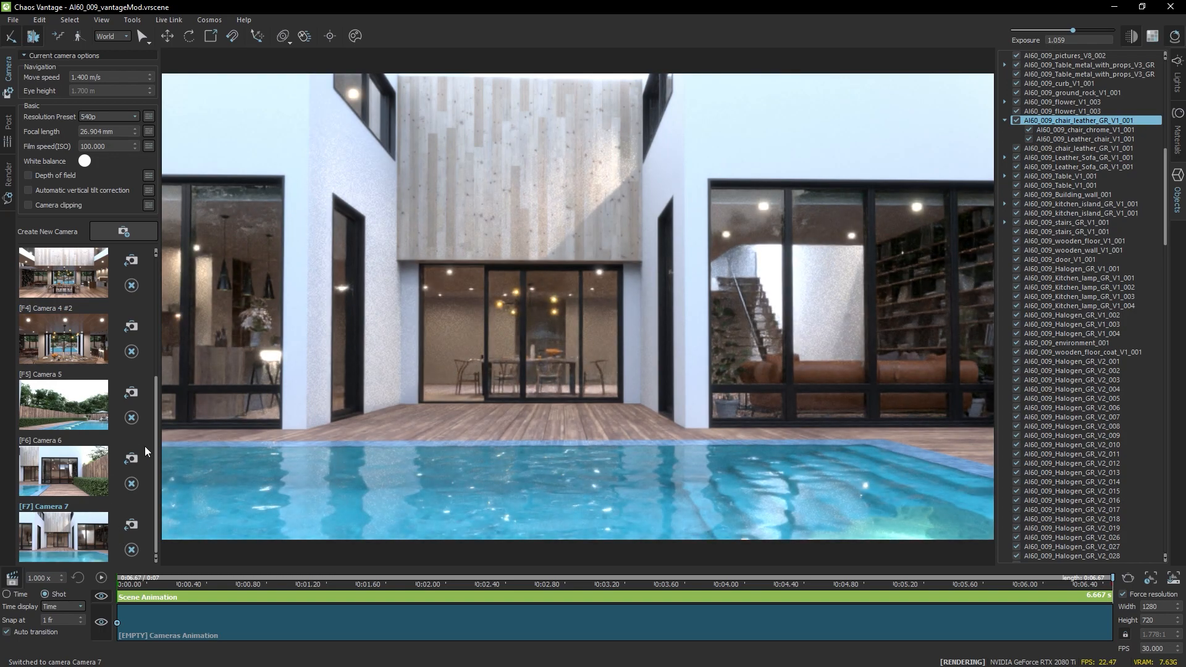
Add Camera 4, Camera 4 #2, Camera 6 and Camera 7 in order to the cameras track with automatic transitions.
scroll(157, 482, up, 1)
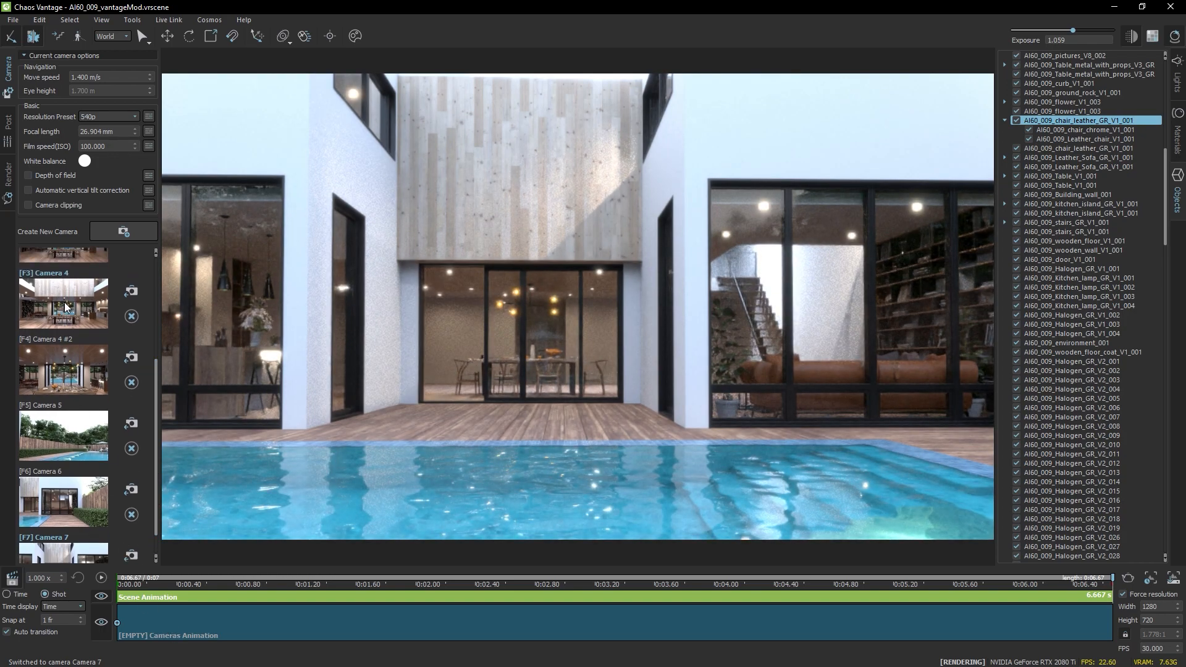
drag(67, 307, 154, 622)
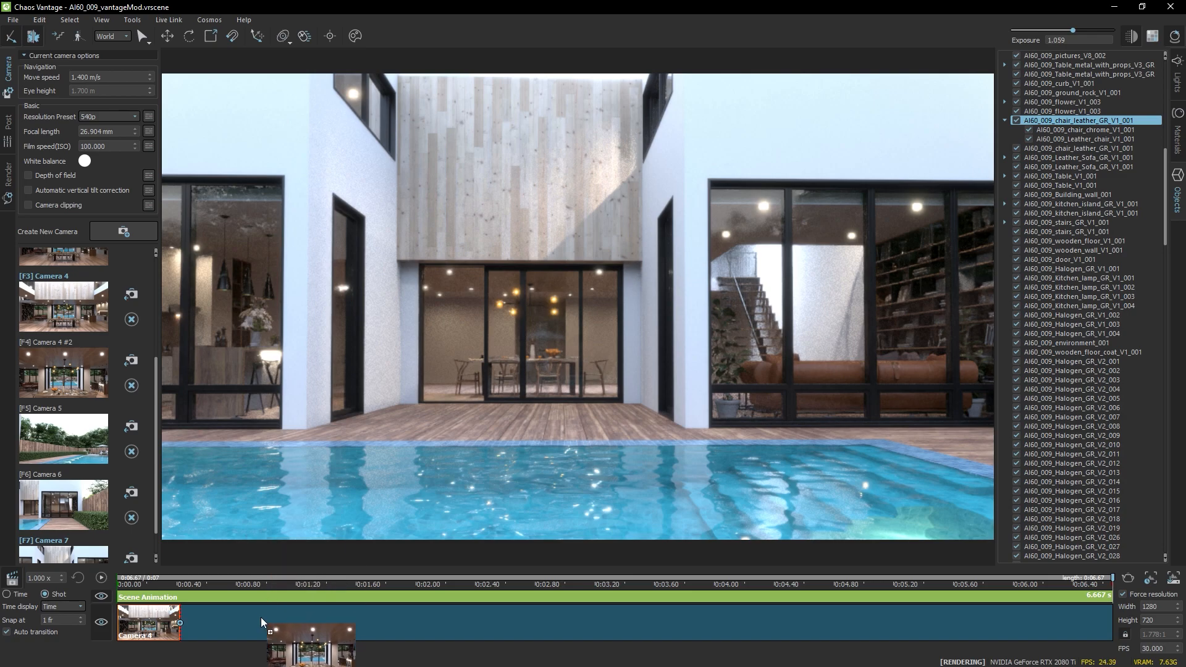
drag(262, 622, 263, 623)
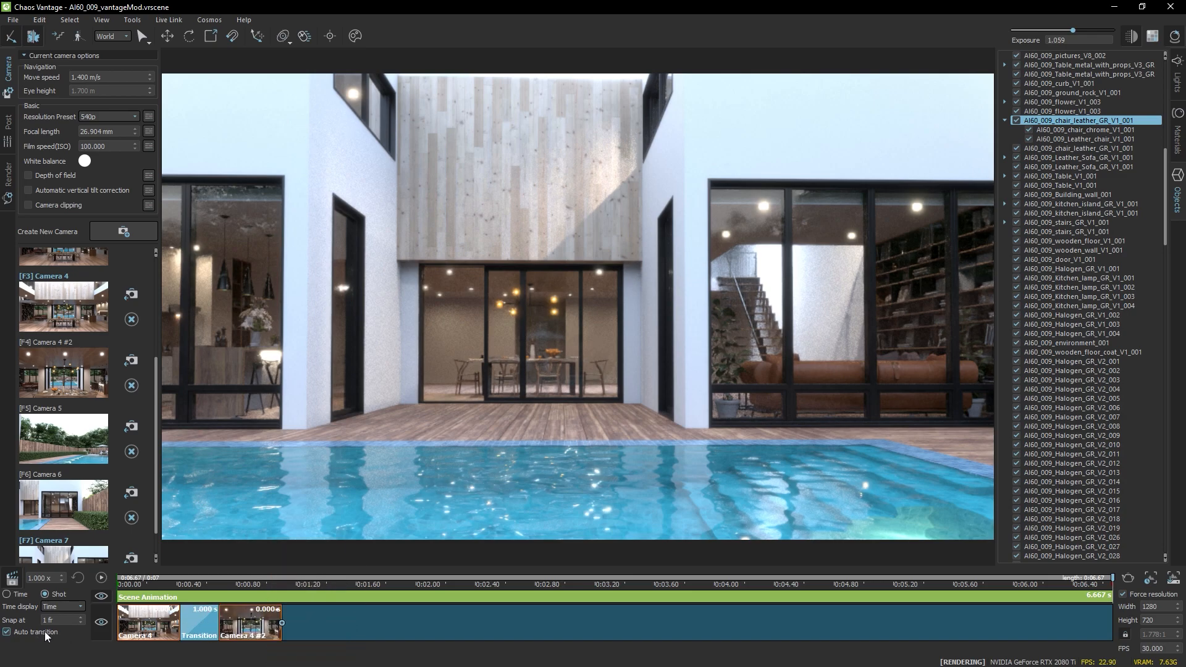
drag(68, 434, 182, 516)
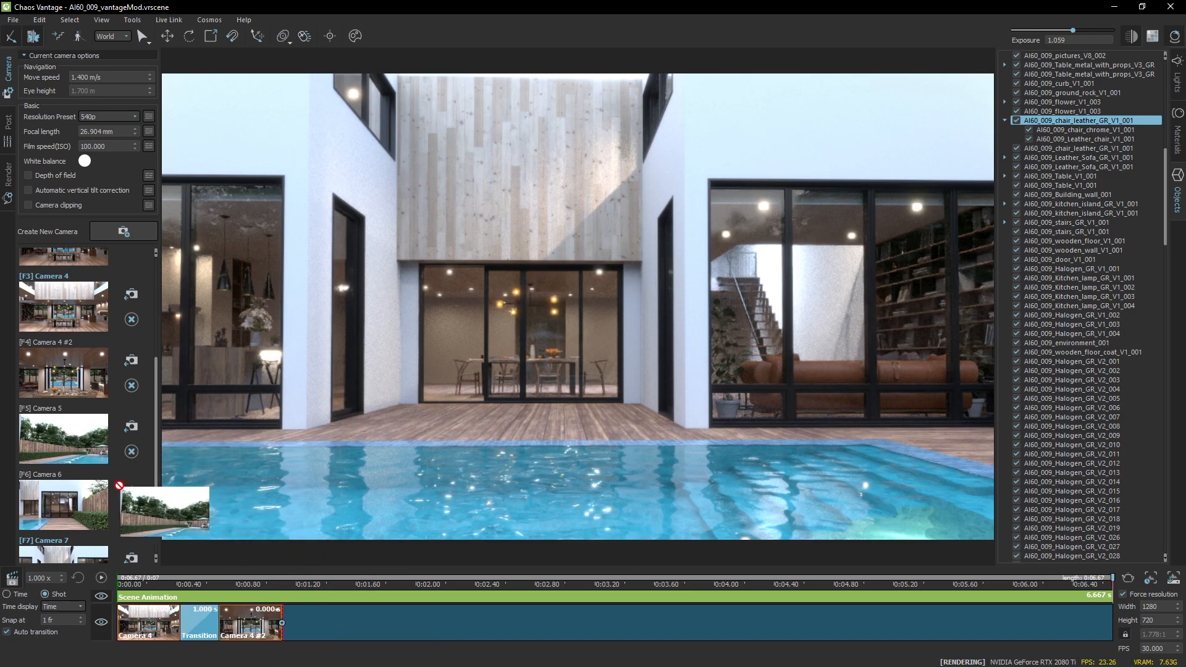
drag(65, 553, 432, 638)
Delete the transition between Camera 4 #2 and Camera 6 and scrub through the camera animation.
drag(123, 577, 177, 584)
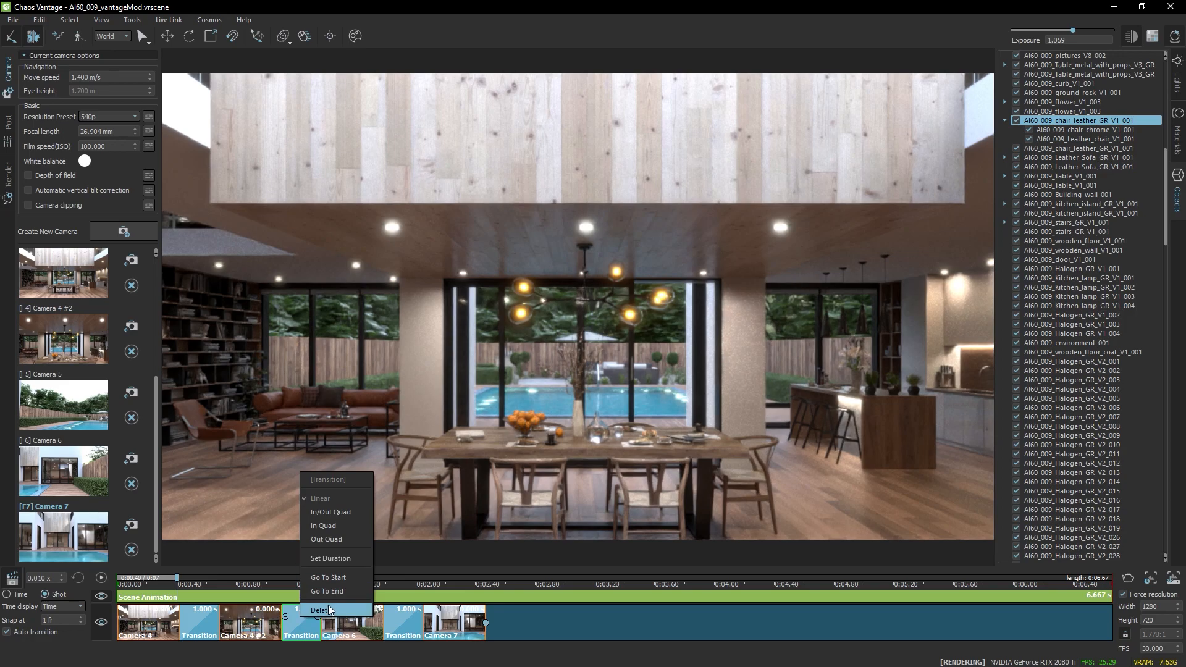
click(328, 609)
drag(117, 577, 455, 583)
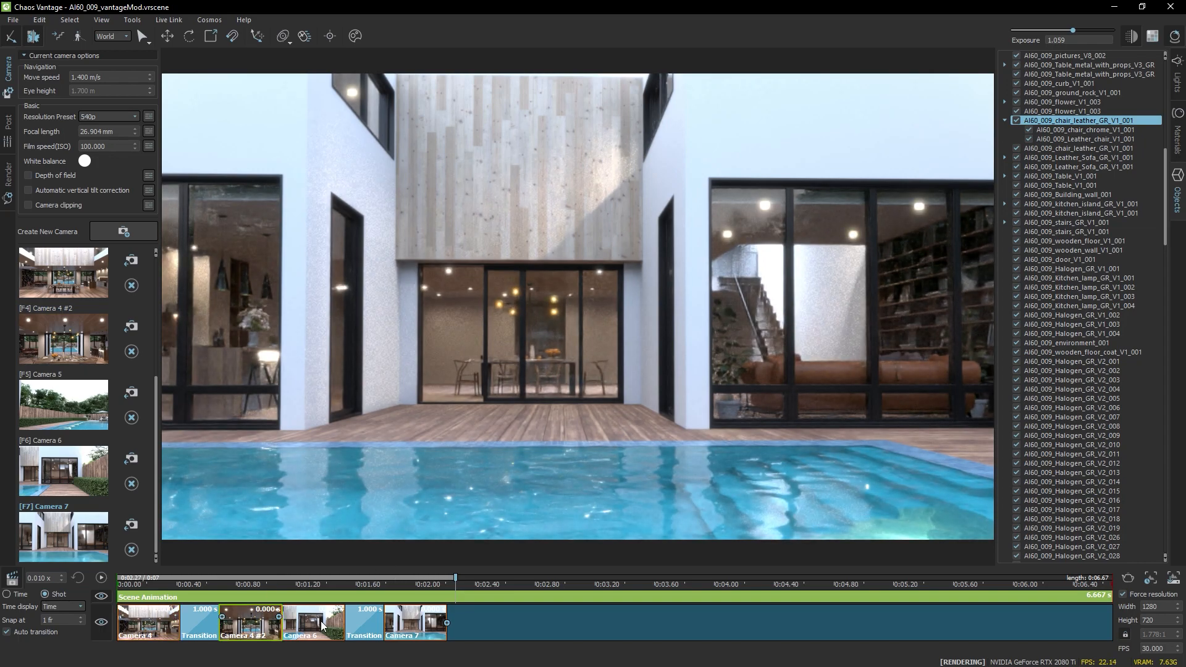
Set the first transition's duration to 5 s and the transition between Camera 6 and Camera 7 to 3 s.
right_click(203, 620)
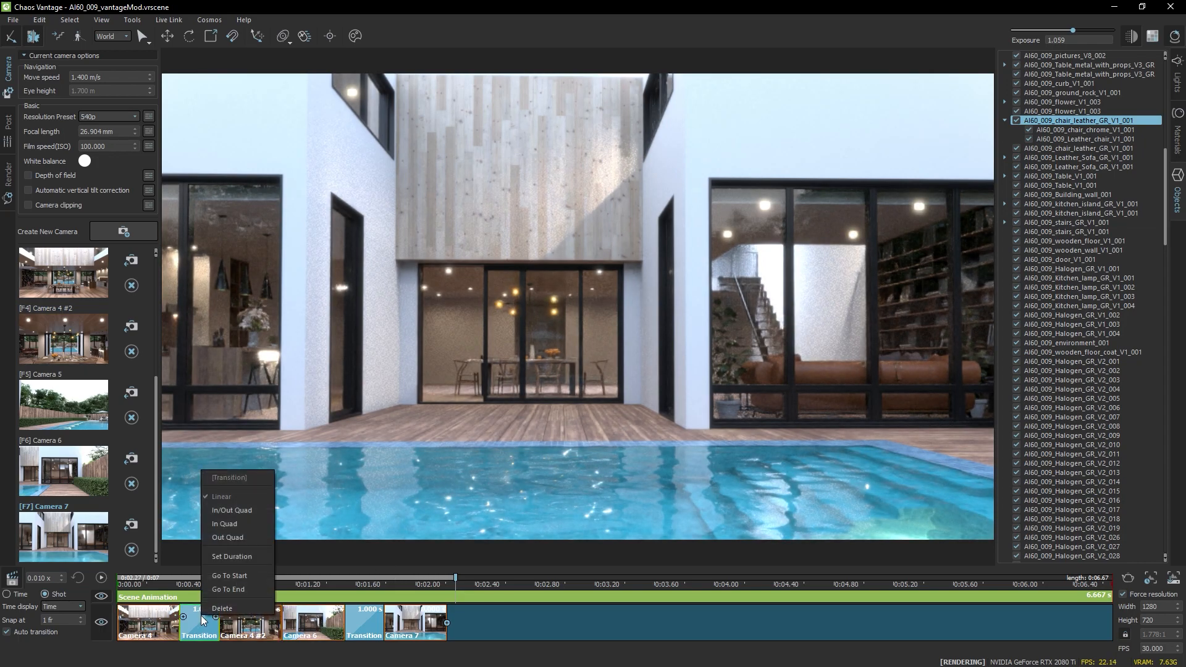
click(242, 556)
text(5)
key(Return)
right_click(363, 619)
click(399, 558)
text(3)
key(Return)
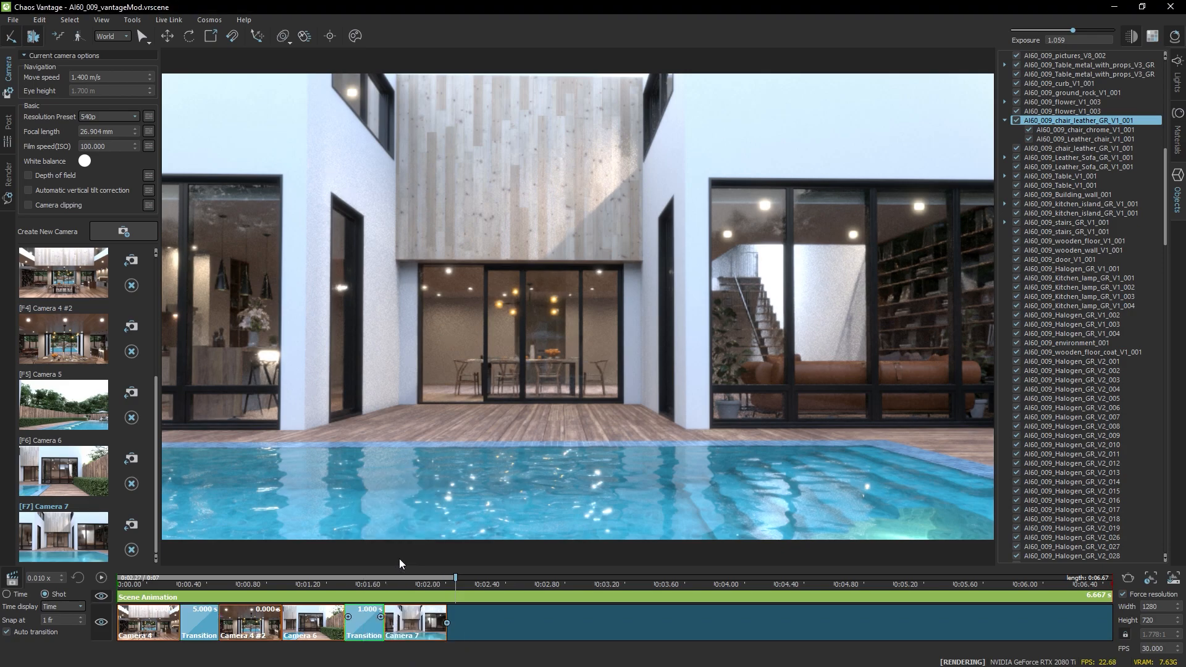
Play back the camera animation and pause it as the camera approaches the dining table.
click(102, 577)
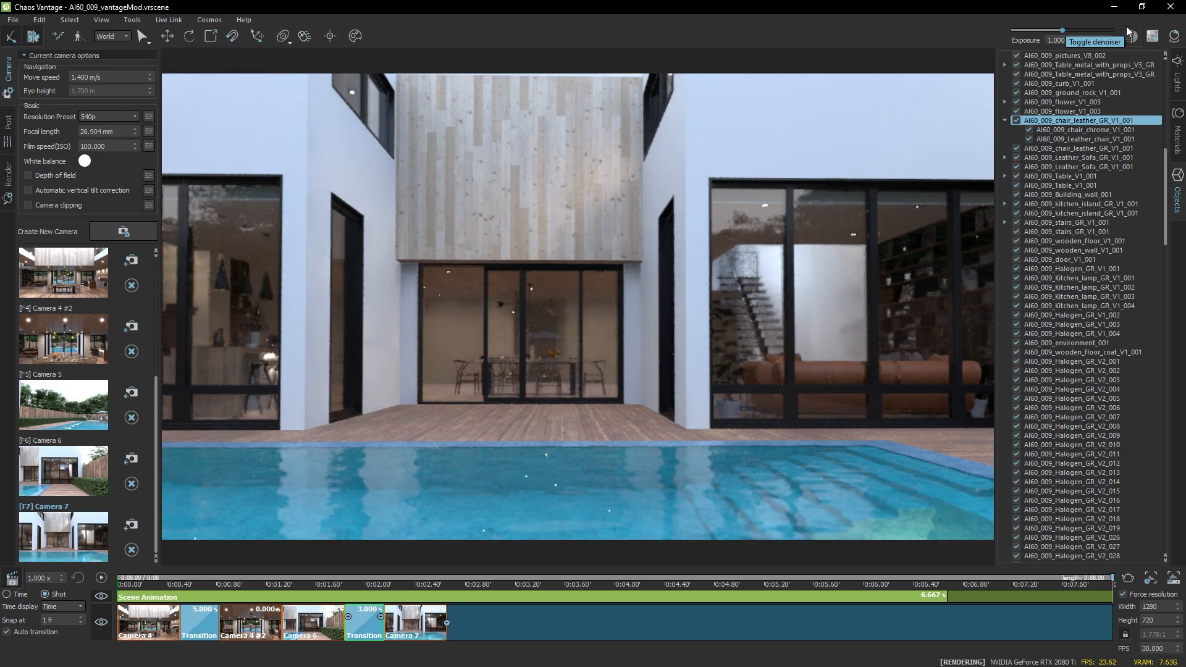
click(289, 567)
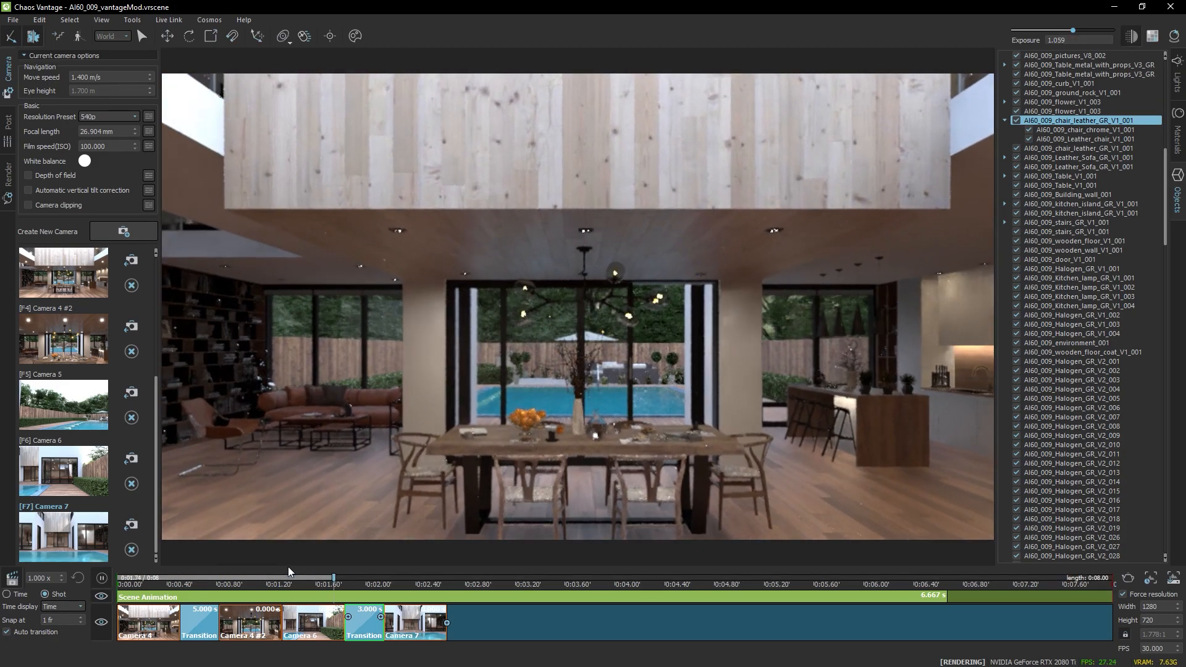
key(space)
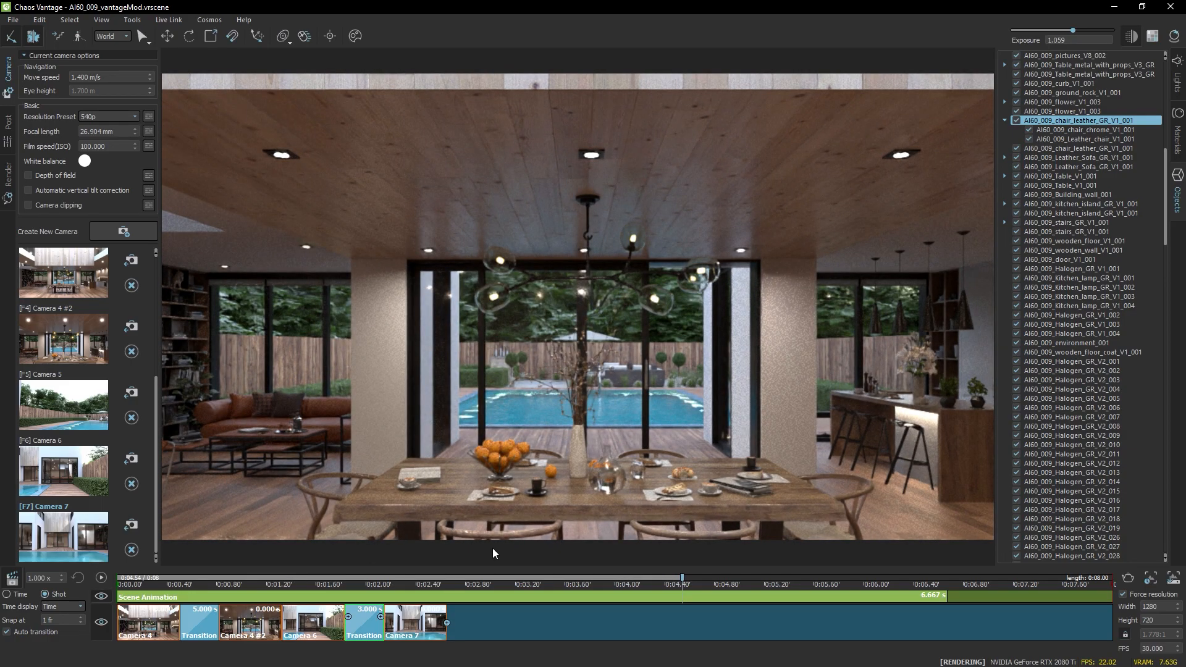
Open the scene's materials and look through the material previews.
click(1179, 133)
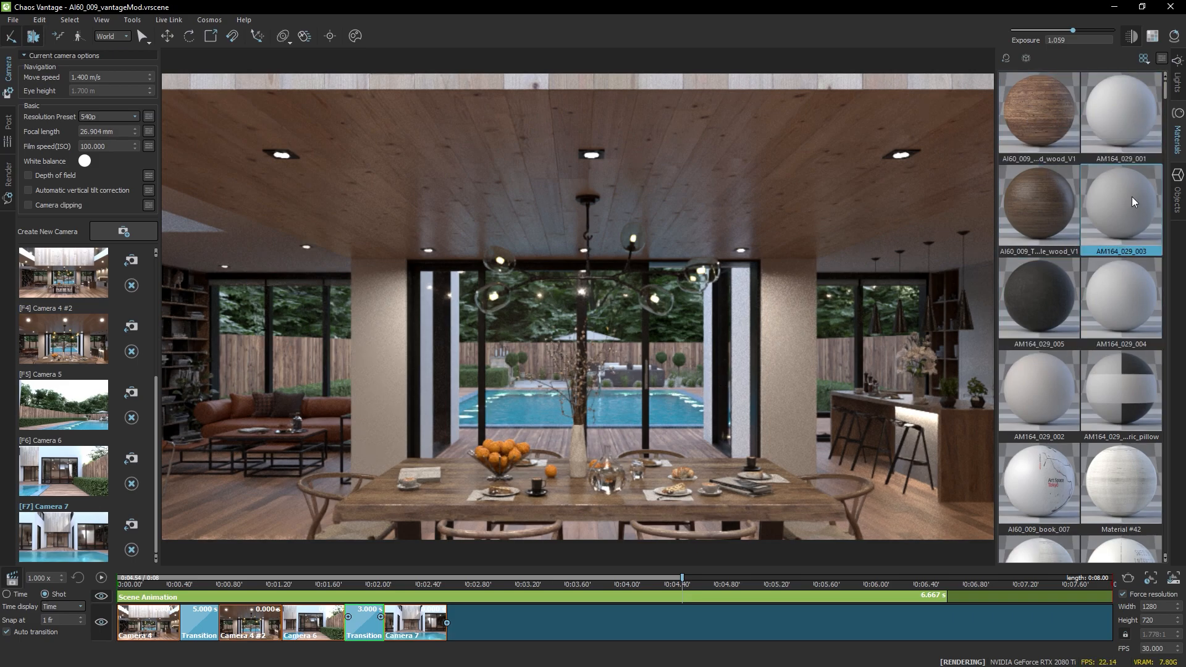
scroll(1088, 343, down, 10)
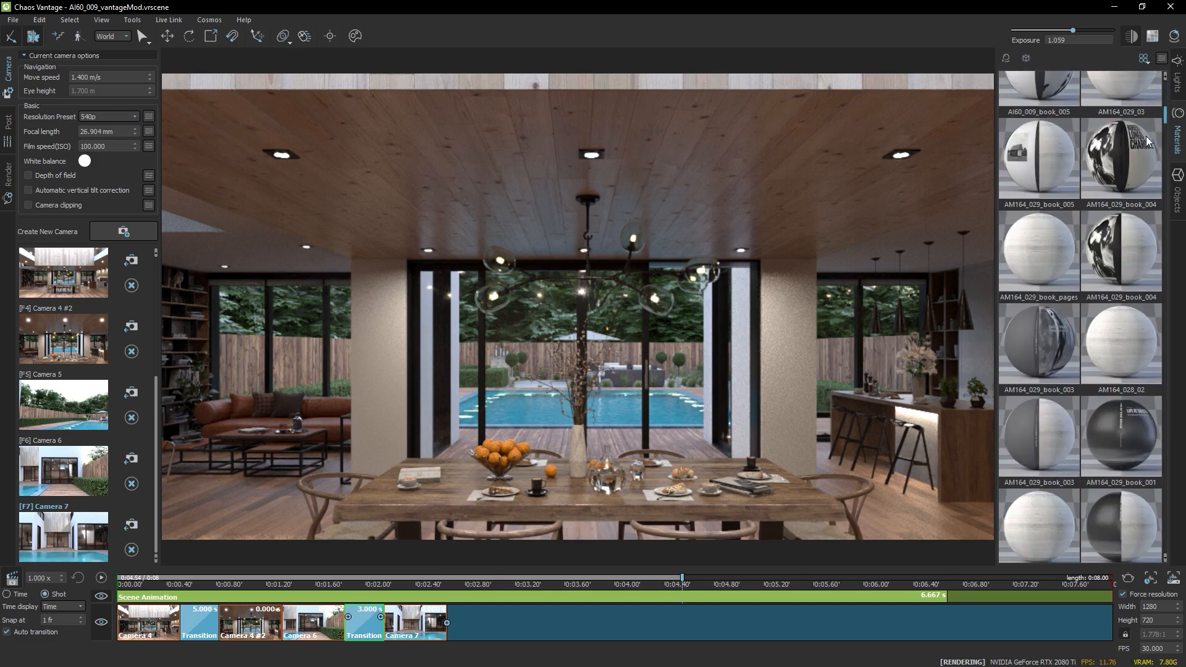
scroll(1088, 343, up, 10)
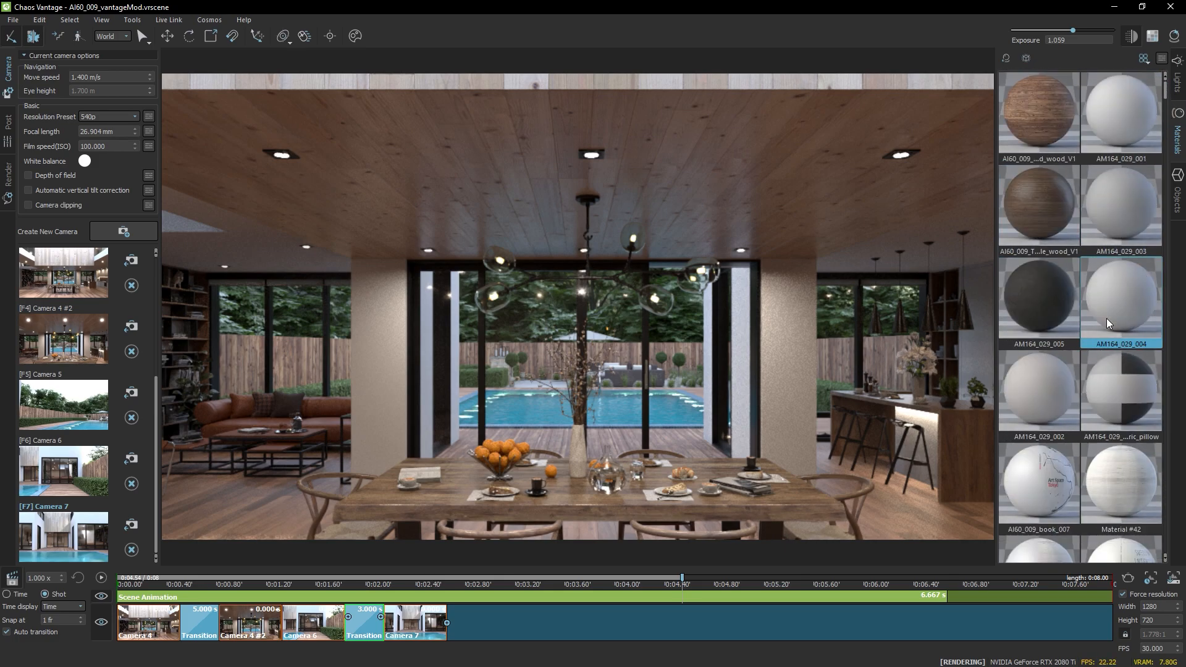
Try the material previews in one, three and four columns while browsing the list.
click(1145, 58)
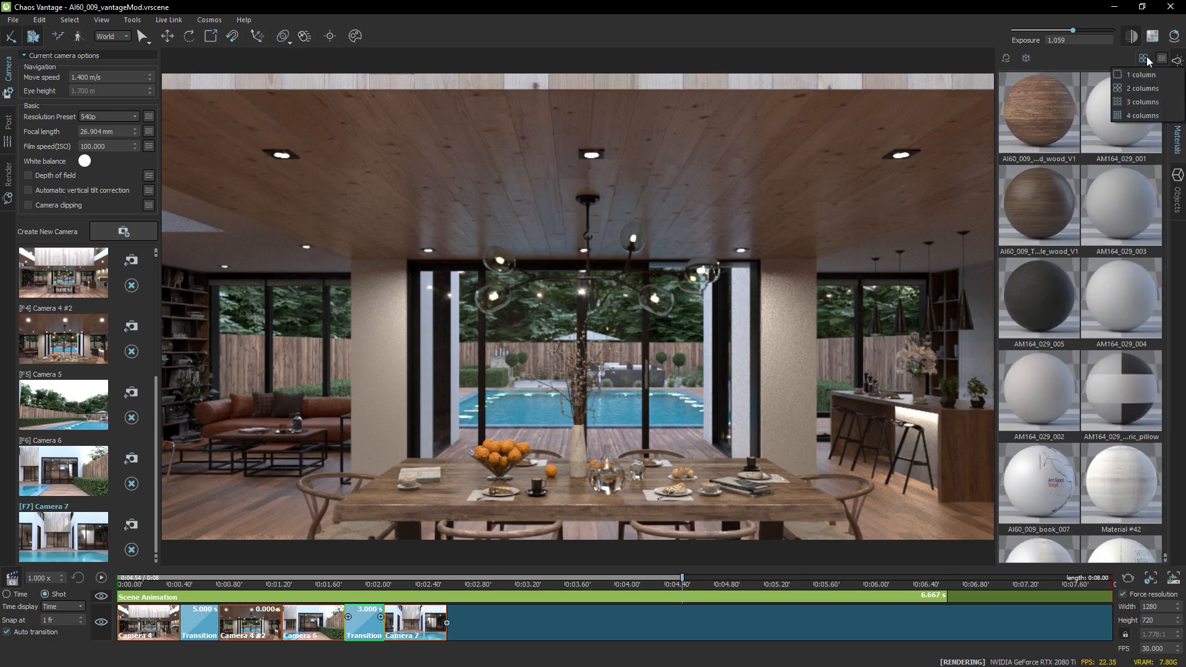
click(1141, 75)
click(1143, 58)
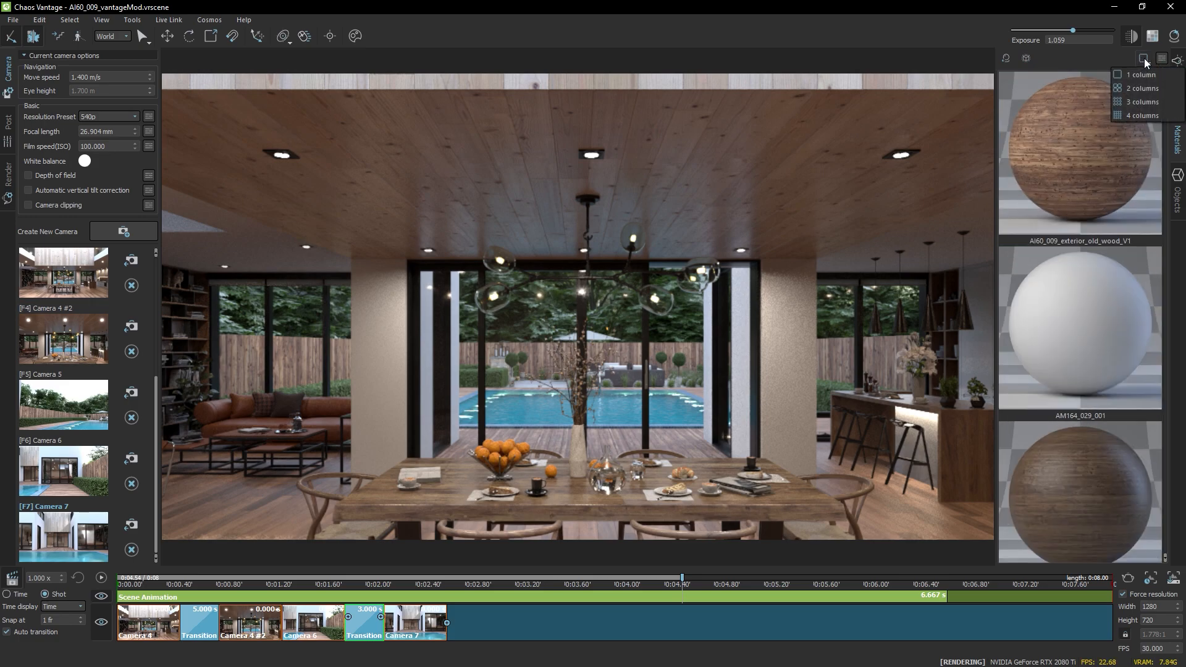
click(1139, 102)
click(1143, 58)
click(1141, 115)
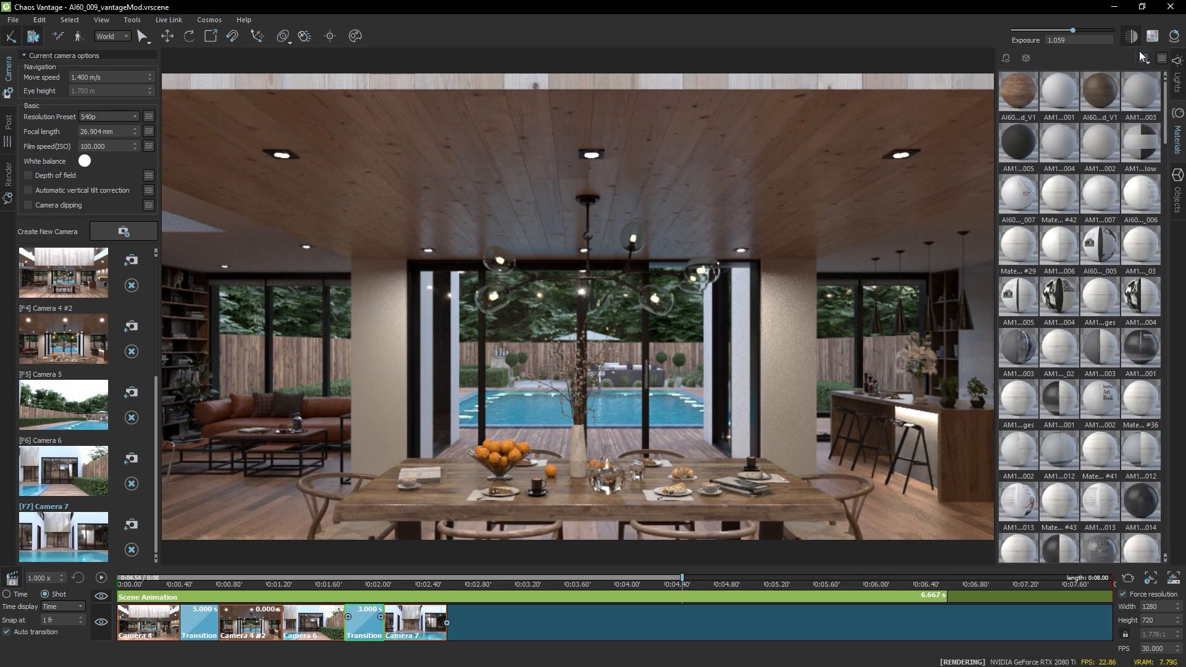
scroll(1105, 272, down, 10)
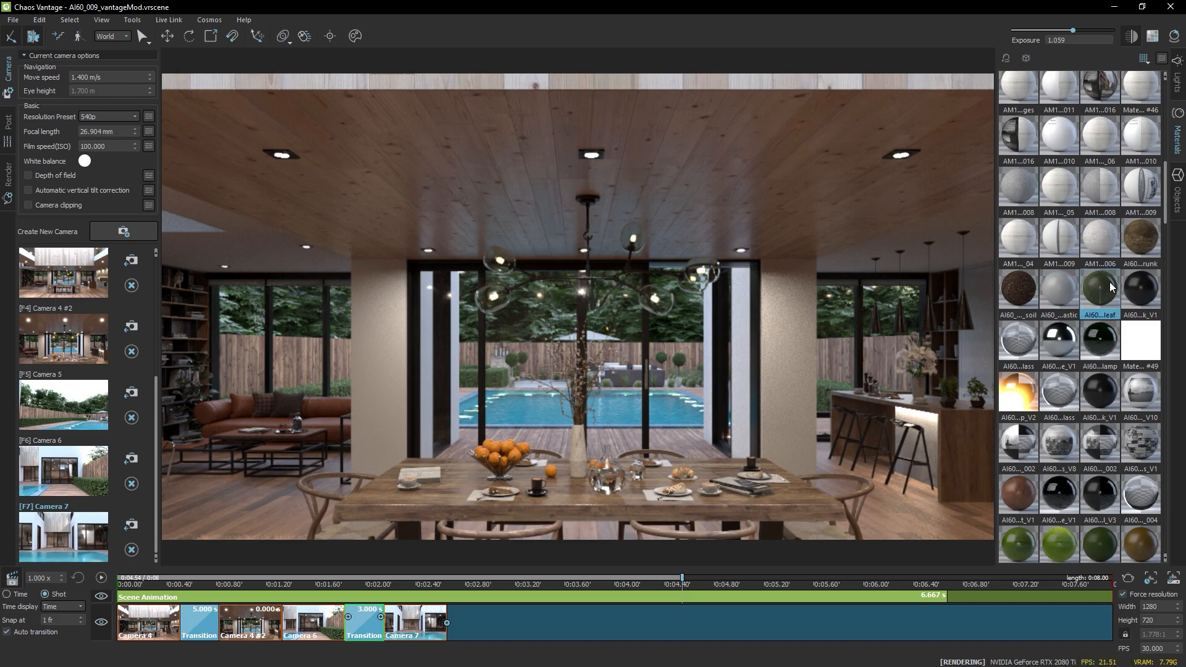
scroll(1108, 292, down, 4)
scroll(1100, 370, down, 2)
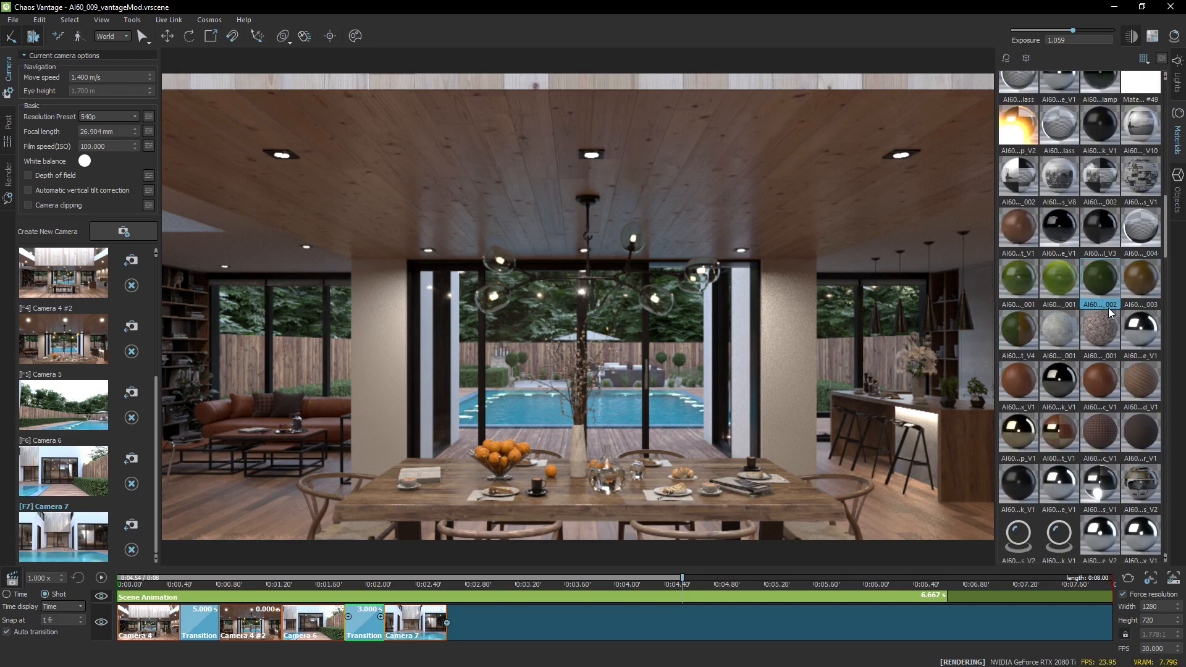
Set the material previews back to two columns and browse down to the plant materials.
click(1143, 58)
click(1141, 90)
scroll(1088, 320, down, 5)
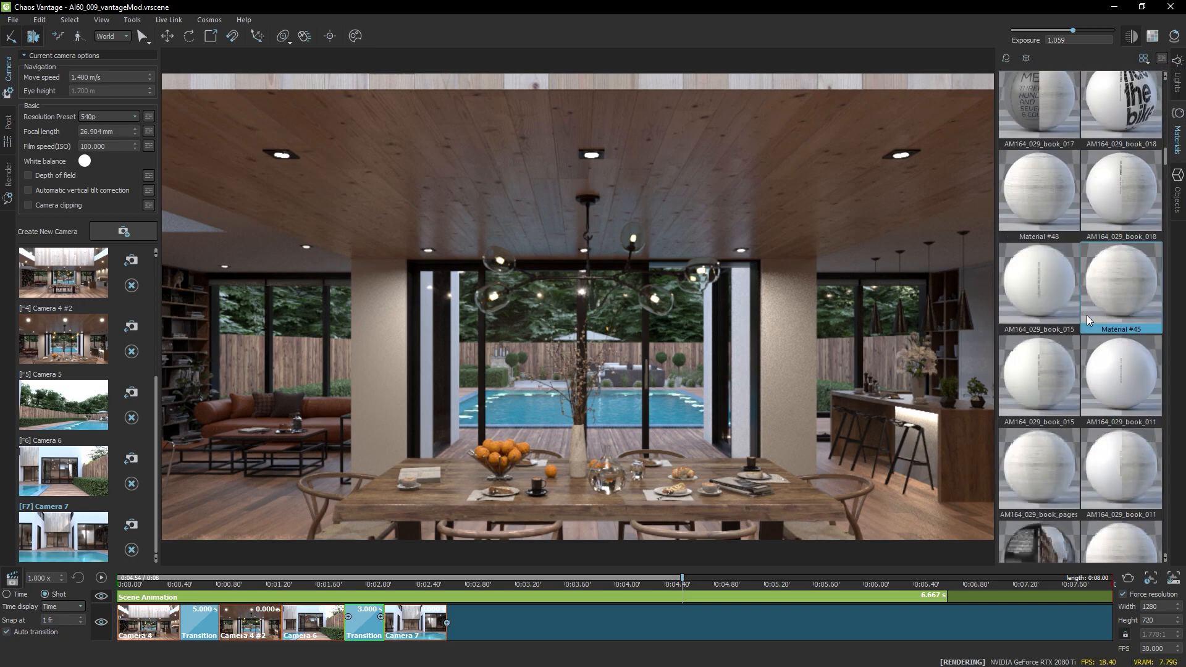
scroll(1089, 320, down, 8)
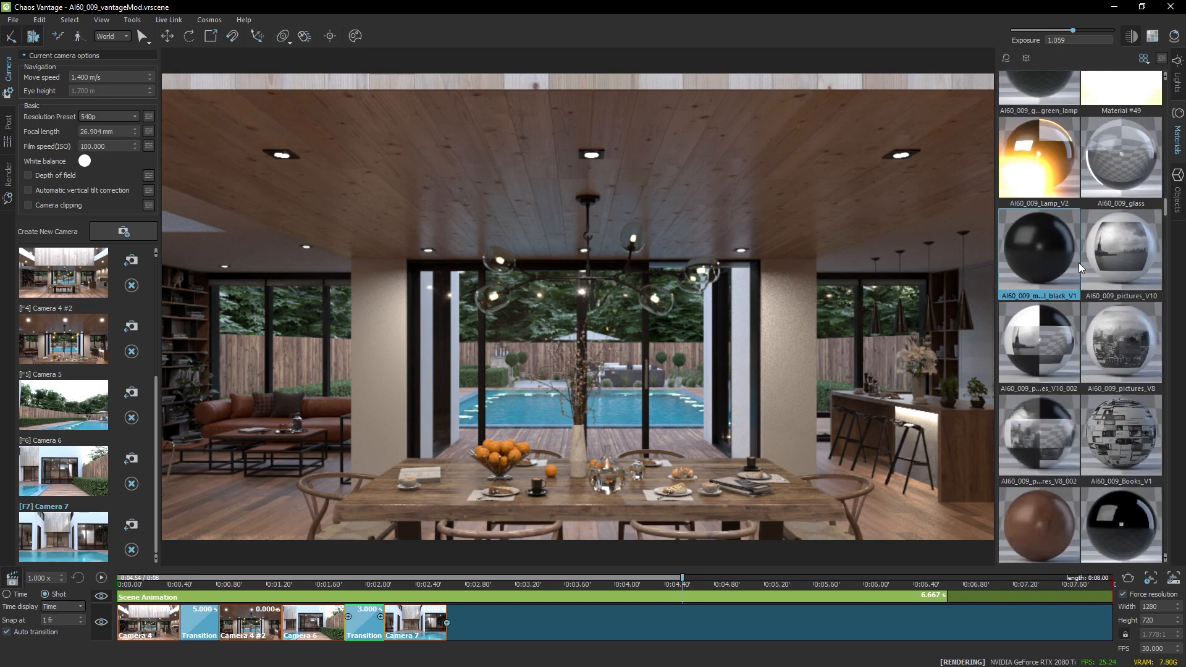
scroll(1078, 273, down, 3)
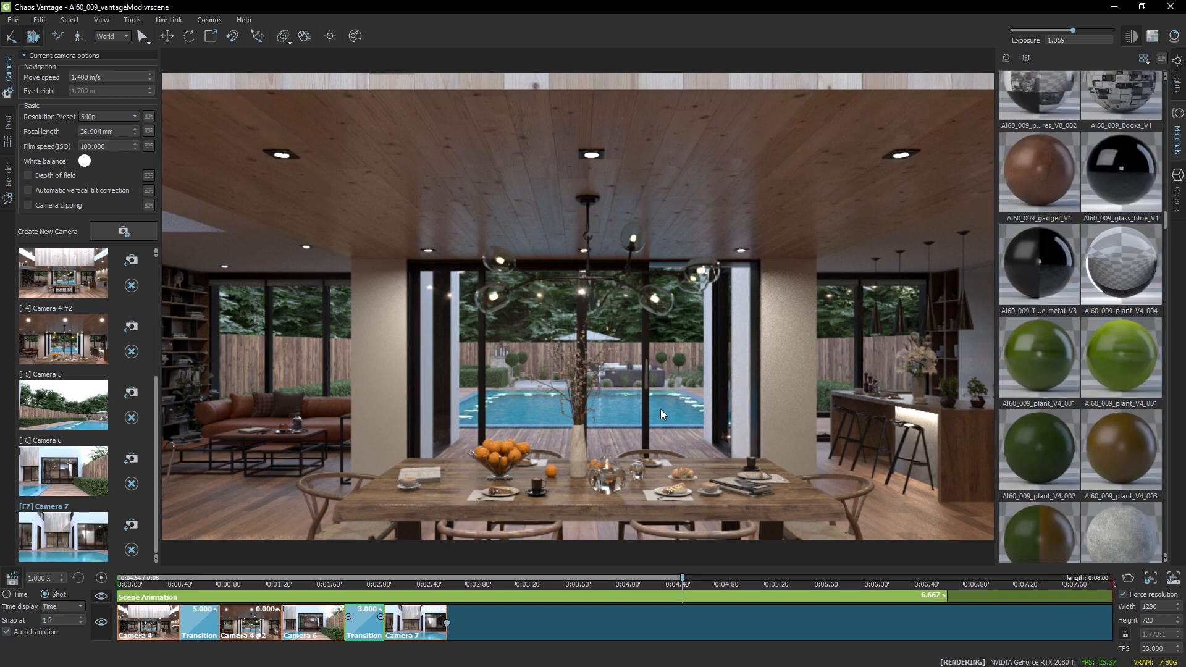
Try Cube, Cylinder, Shaderball and Liquid as the material preview mesh and settle on Cloth.
click(1162, 59)
click(961, 110)
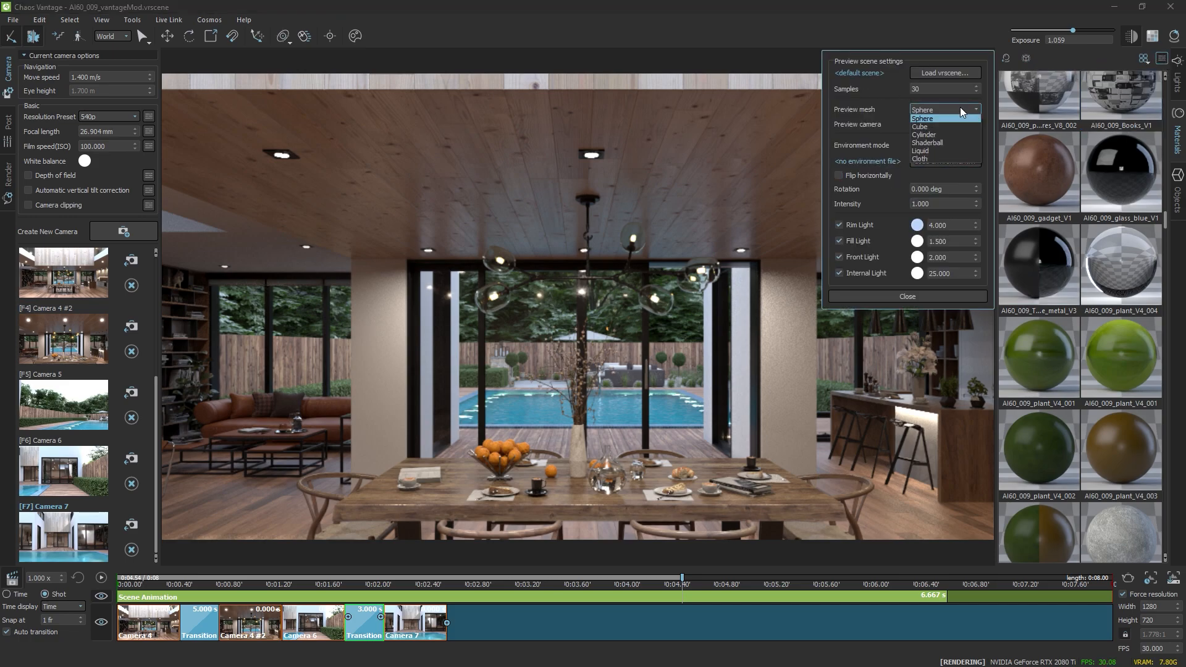
click(923, 127)
click(935, 109)
click(926, 137)
click(932, 111)
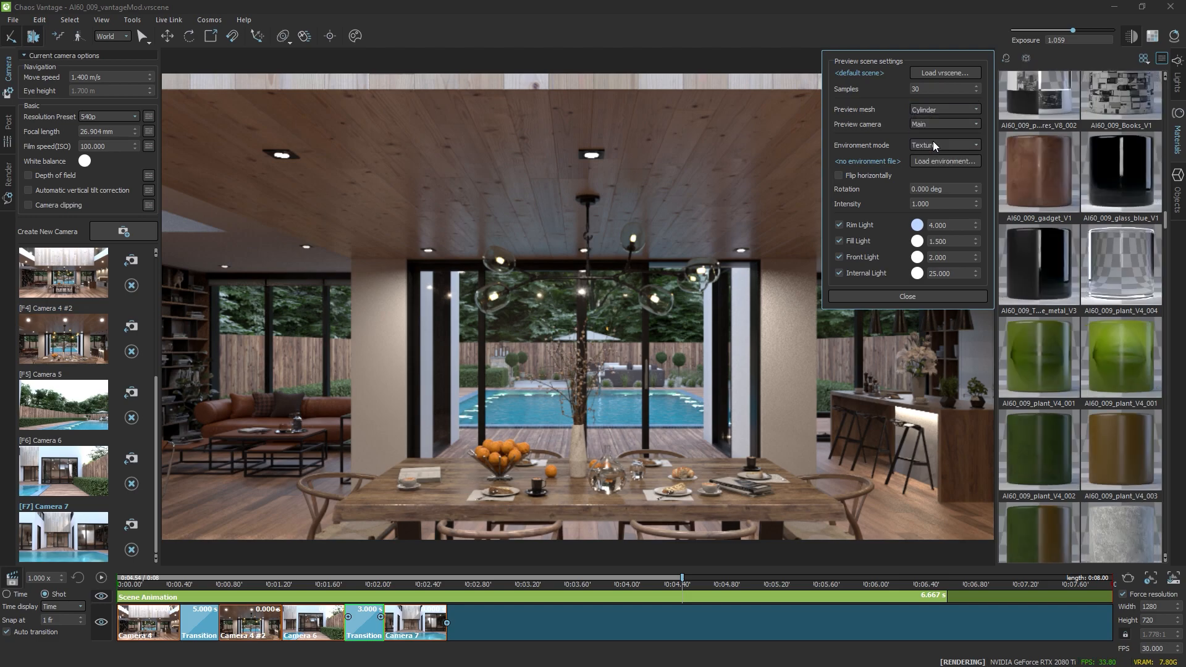
click(932, 144)
click(935, 112)
click(936, 152)
click(936, 110)
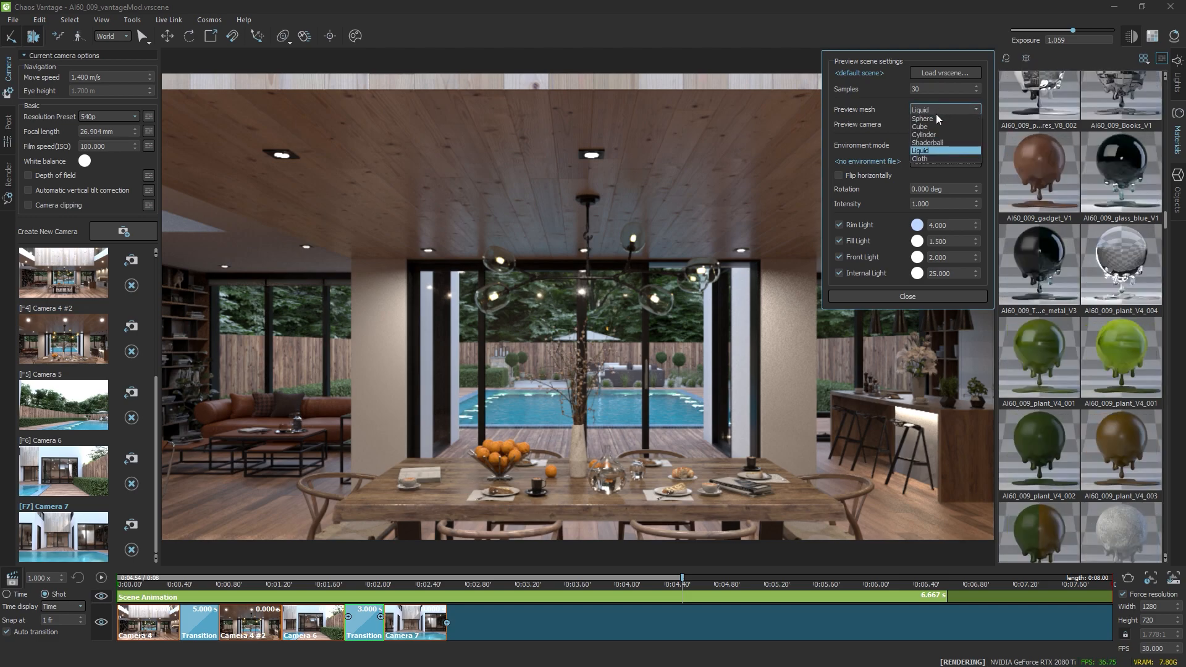
click(928, 160)
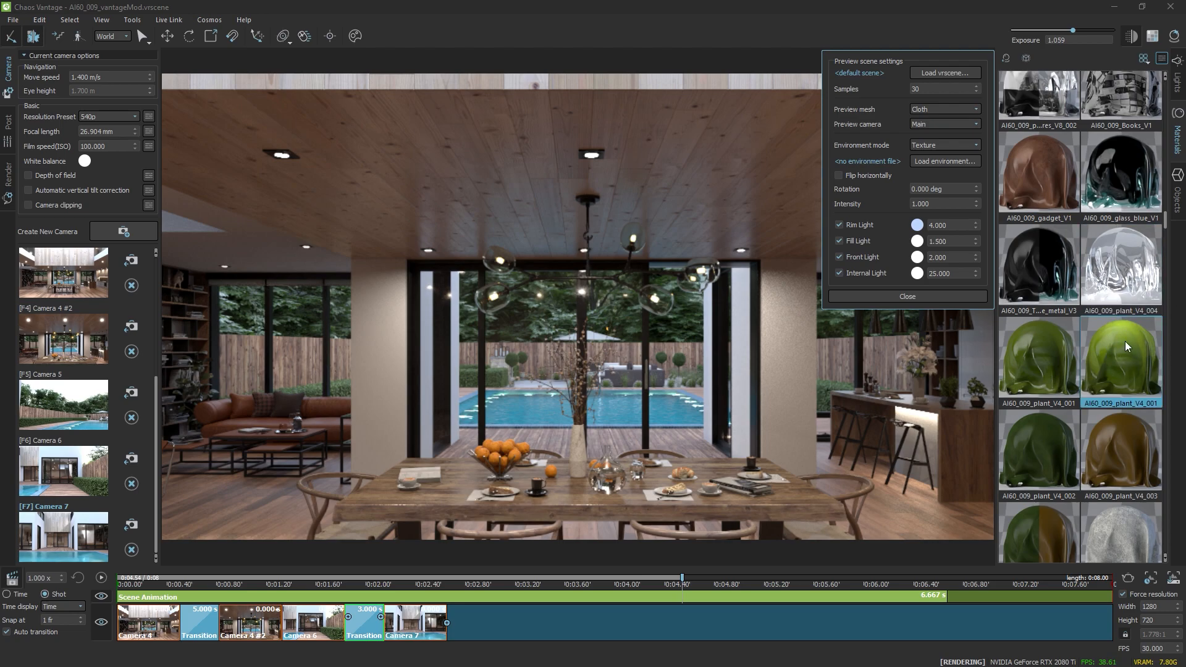
Turn off the Fill and Front Lights of the previews and raise the Rim Light to 19.3 and Internal Light to 52.5.
click(839, 274)
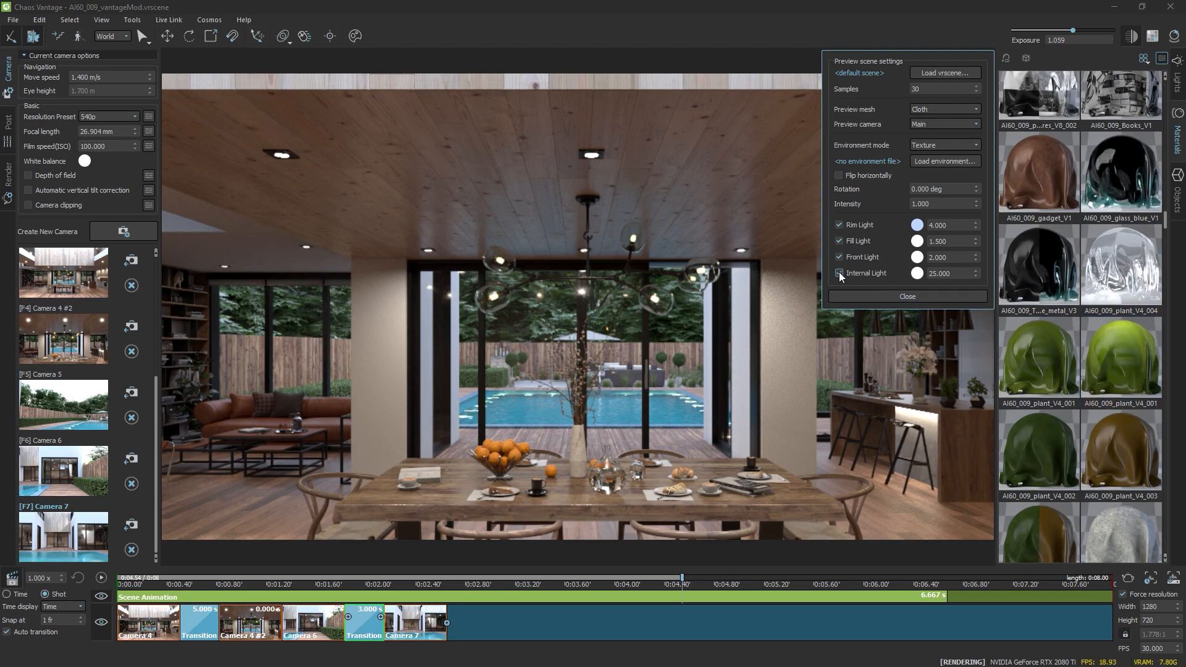
click(840, 274)
click(839, 257)
click(839, 241)
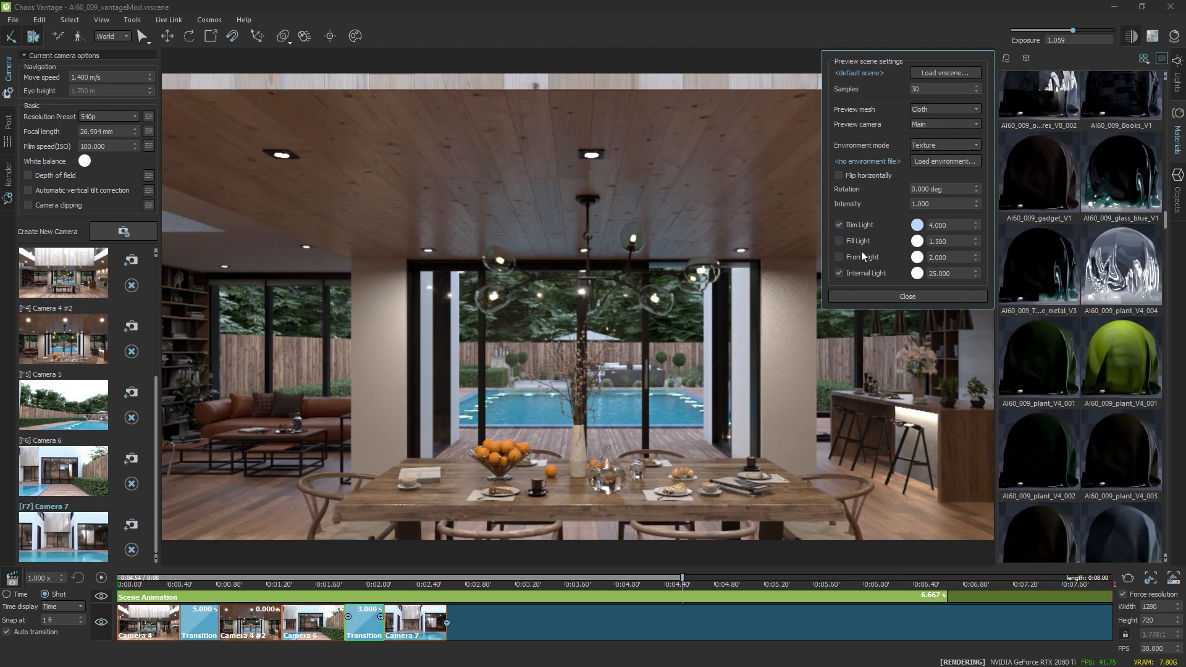
drag(975, 227, 985, 18)
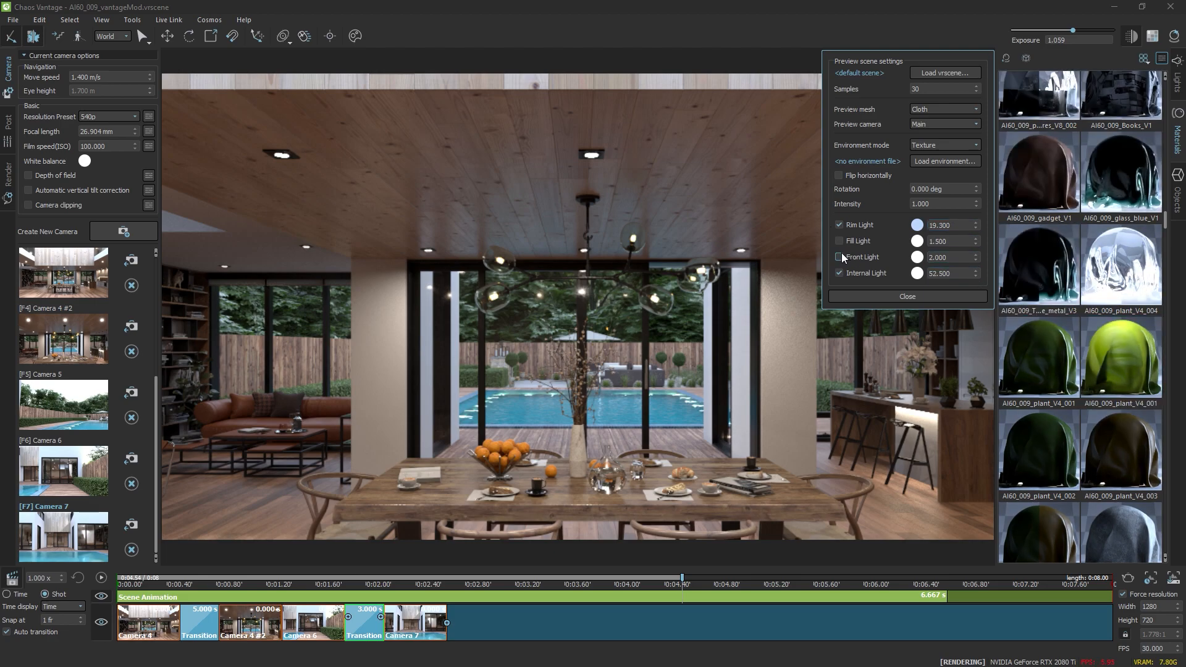
Turn the Front and Fill Lights back on and reset the Rim Light to 4 and the Internal Light to 25.
click(839, 257)
click(839, 241)
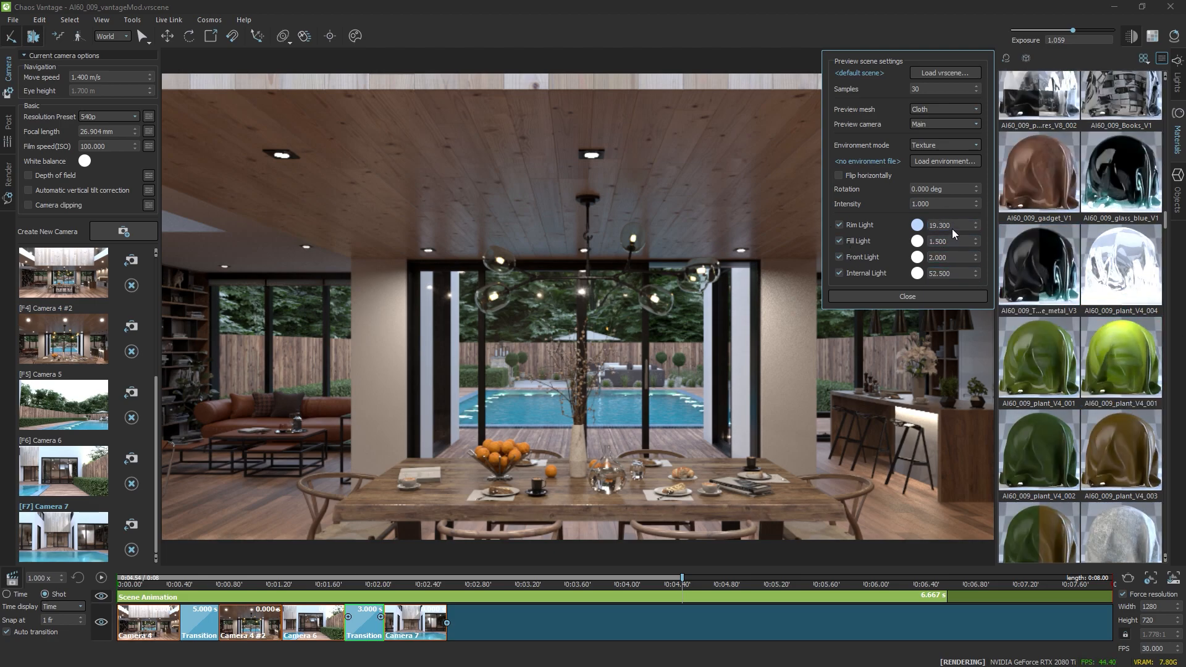
right_click(975, 226)
right_click(978, 273)
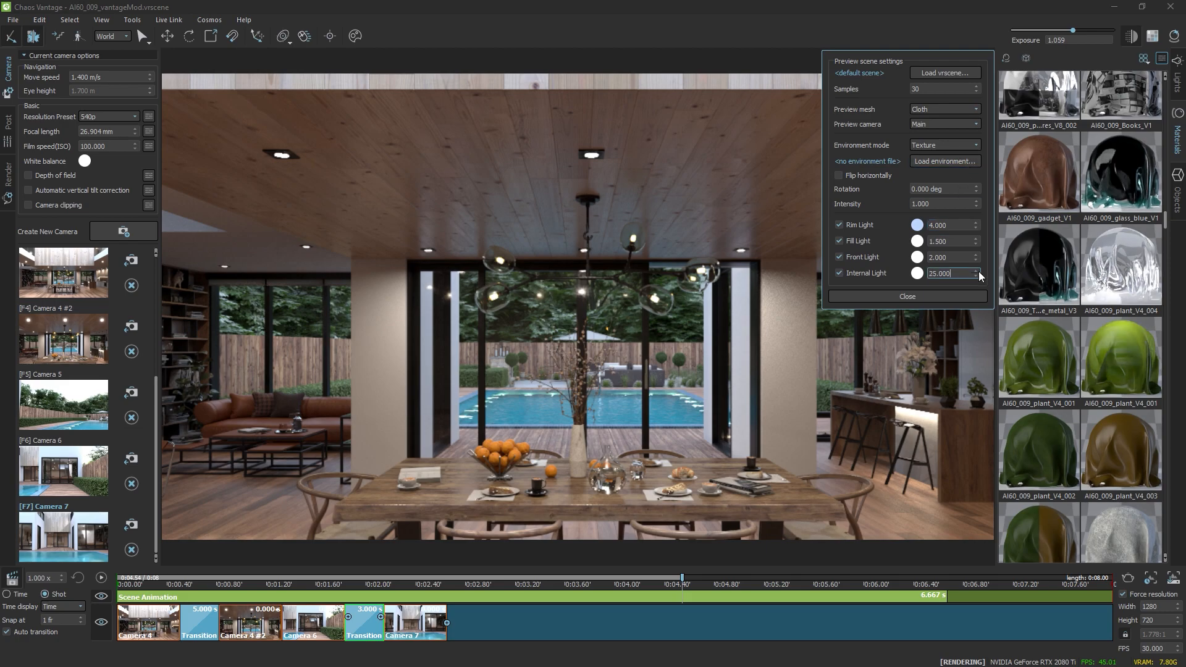
Set the preview camera to Zoom, the mesh to Shaderball and the environment to 06-14_Sunset_B-4000, and browse the materials.
click(924, 124)
click(924, 139)
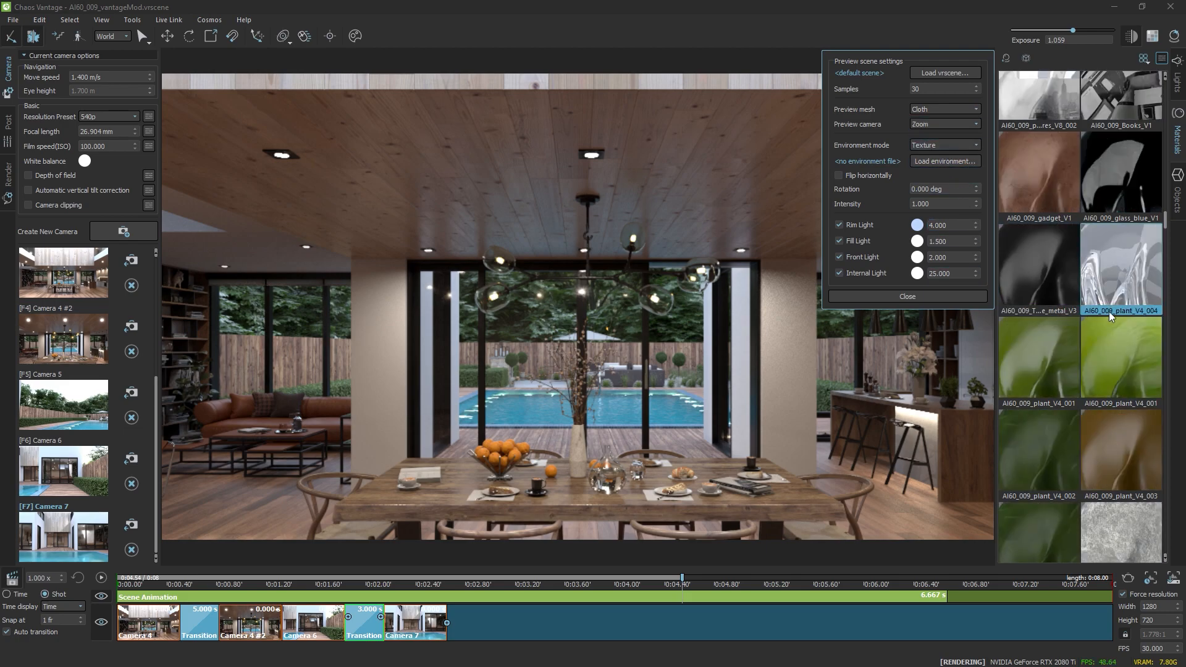
click(945, 115)
click(938, 148)
scroll(1110, 360, up, 3)
scroll(1087, 365, down, 8)
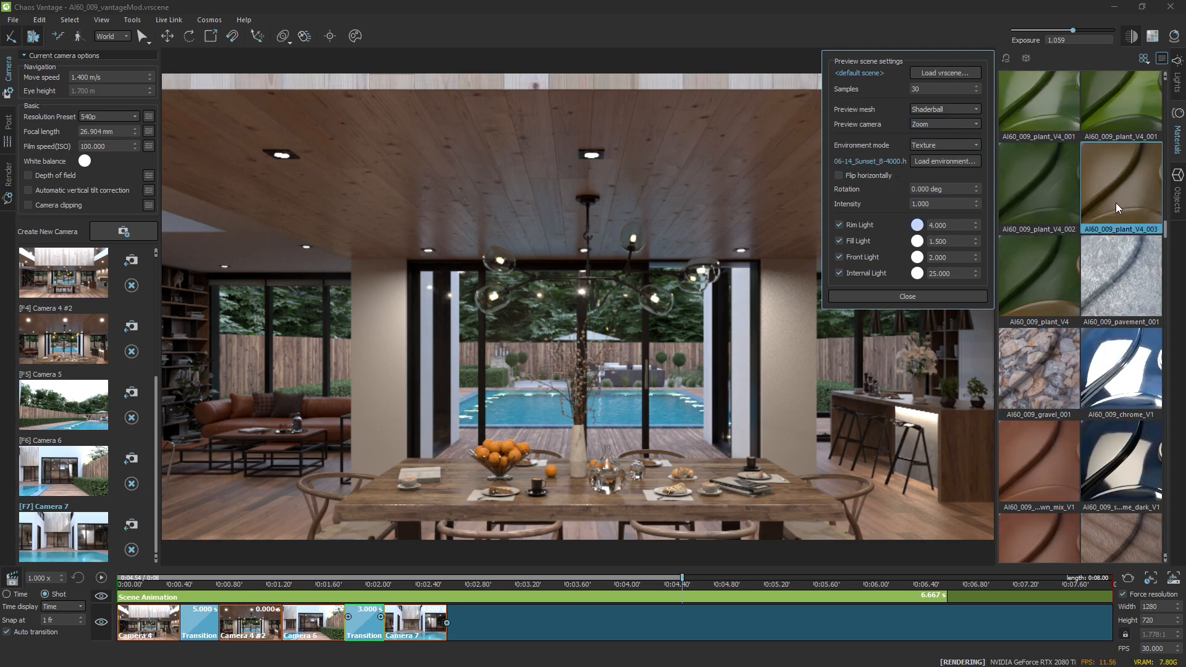
Set the preview camera back to Main and turn off the Rim, Fill, Front and Internal Lights.
click(942, 126)
click(934, 137)
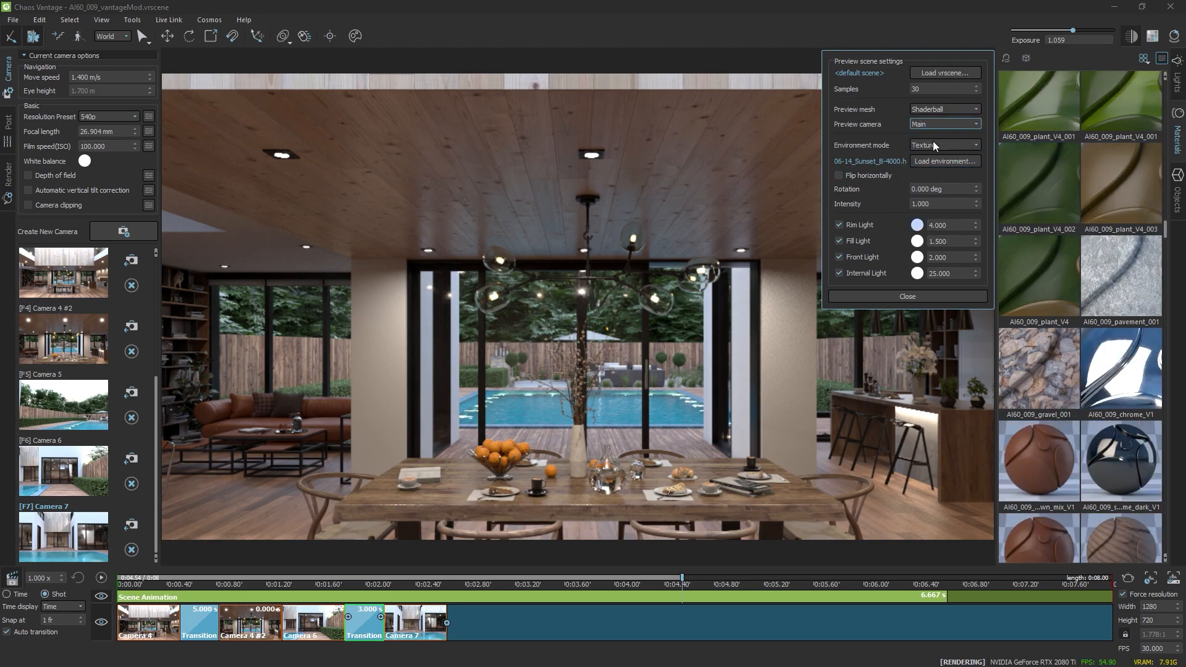
click(839, 225)
click(838, 240)
click(839, 257)
click(839, 273)
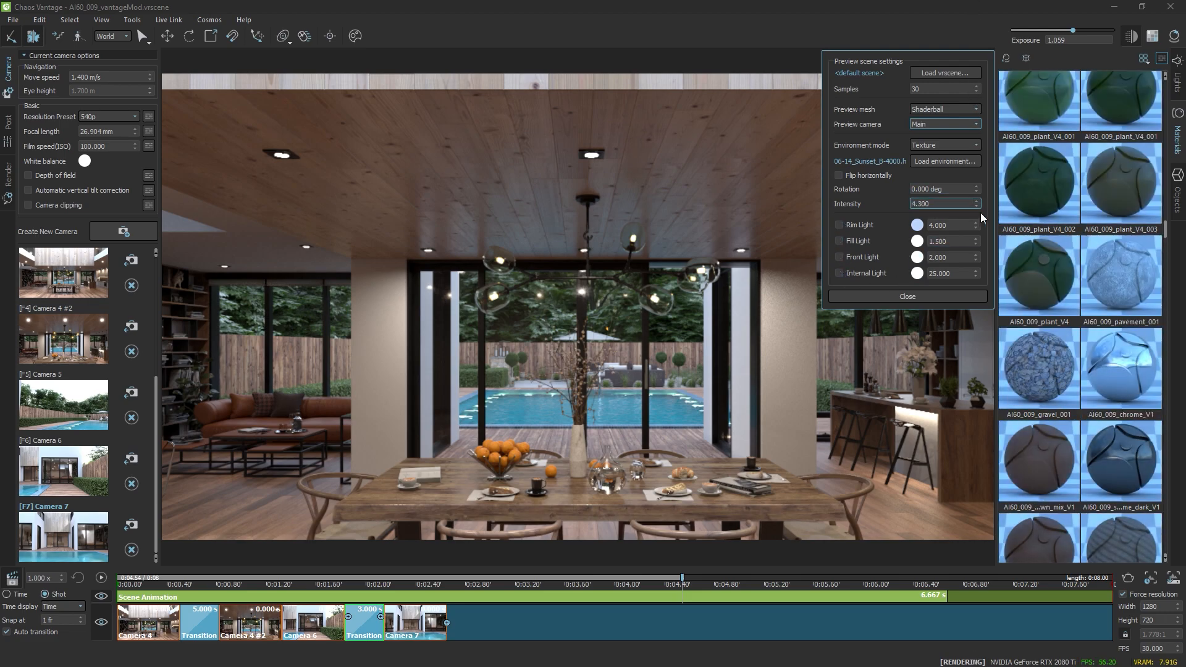
Load the 14e08a68_Day_003 environment for the previews and lower its intensity to 0.020.
click(871, 162)
click(918, 205)
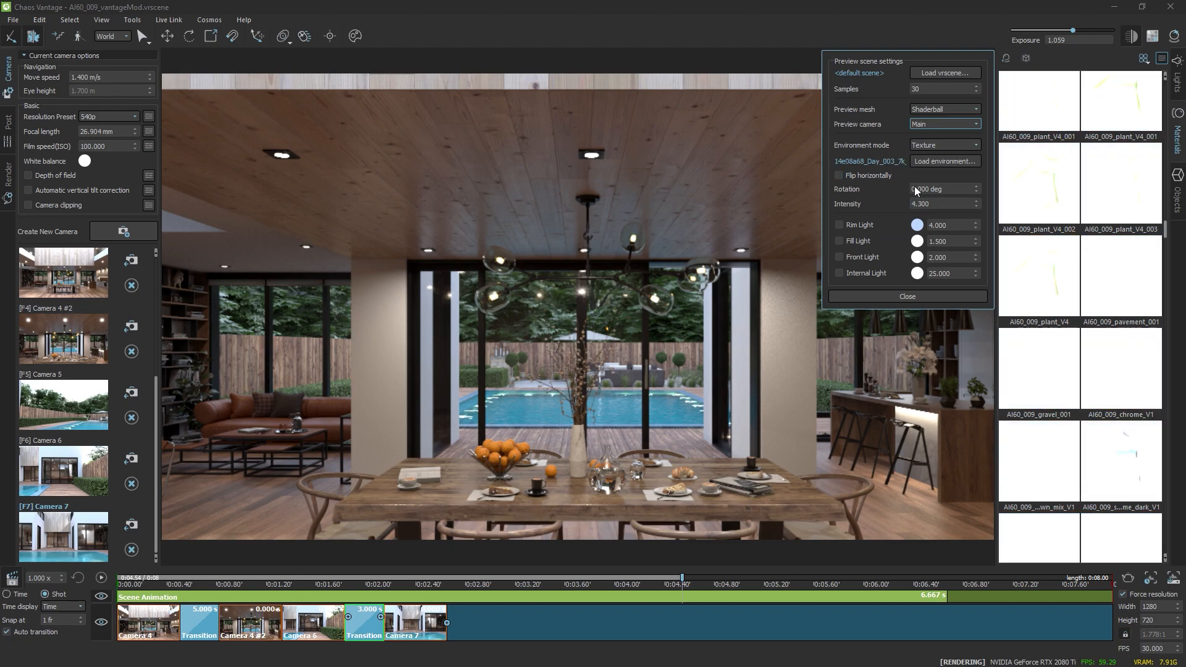
drag(979, 207, 982, 278)
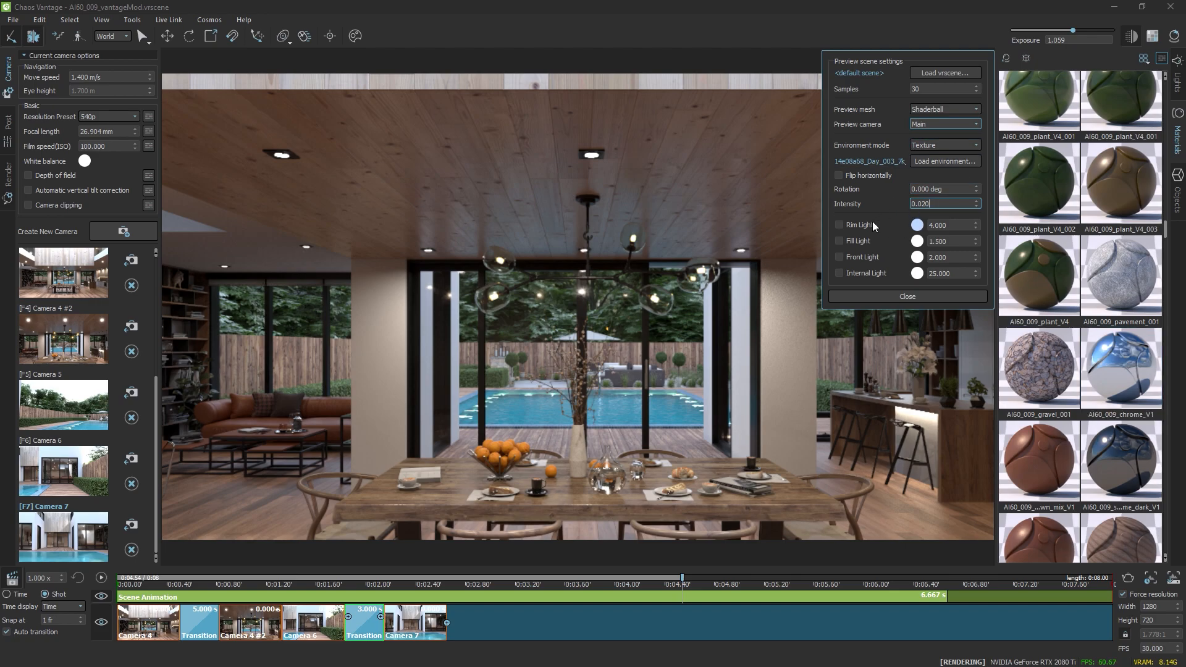
Turn the Rim, Fill, Front and Internal Lights back on and close the preview scene settings.
click(839, 225)
click(838, 241)
click(839, 257)
click(840, 273)
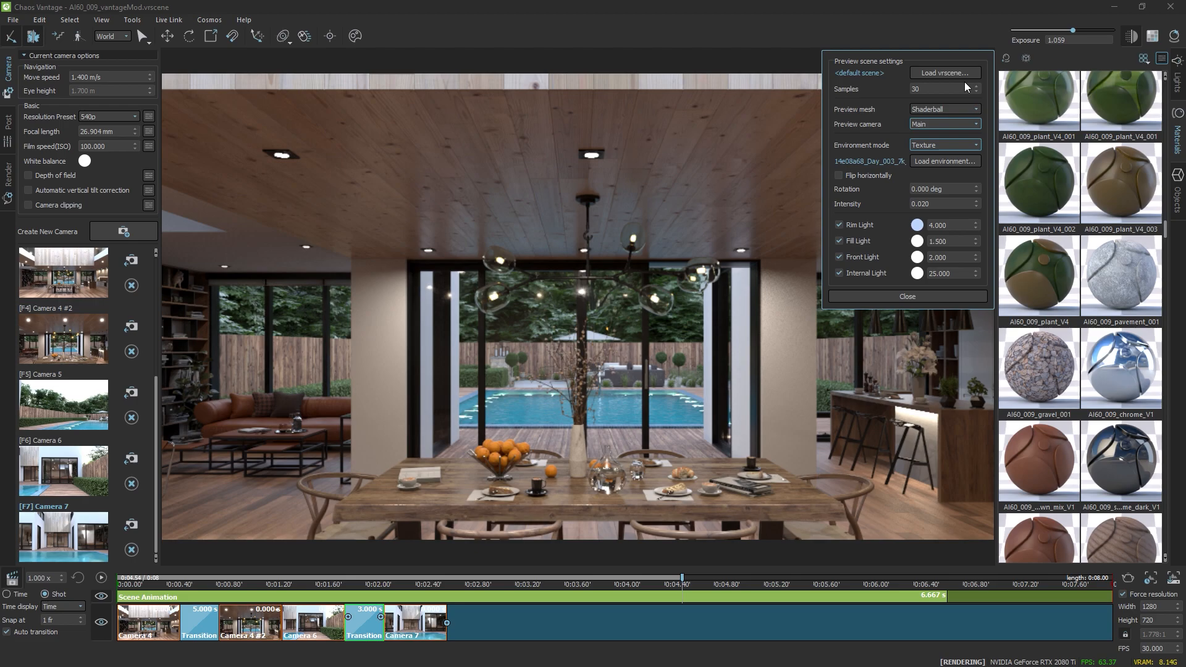
click(892, 298)
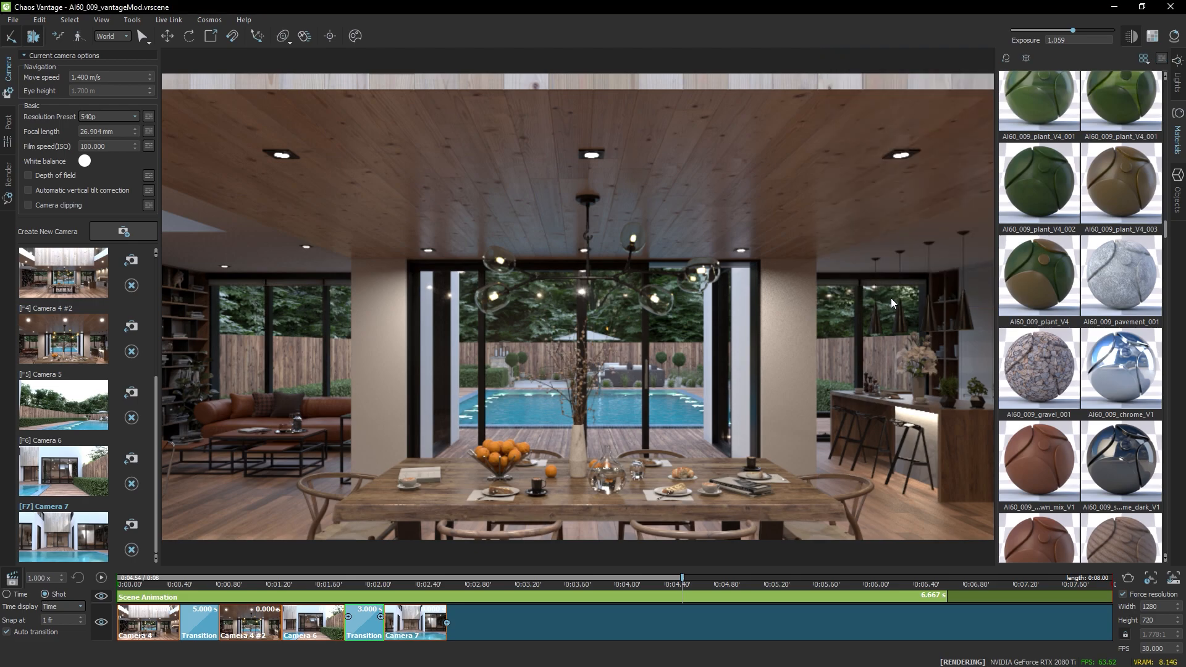
Select the tall vase on the dining table and assign it the AI60_009_chrome_V1 material.
click(616, 470)
drag(690, 468, 670, 513)
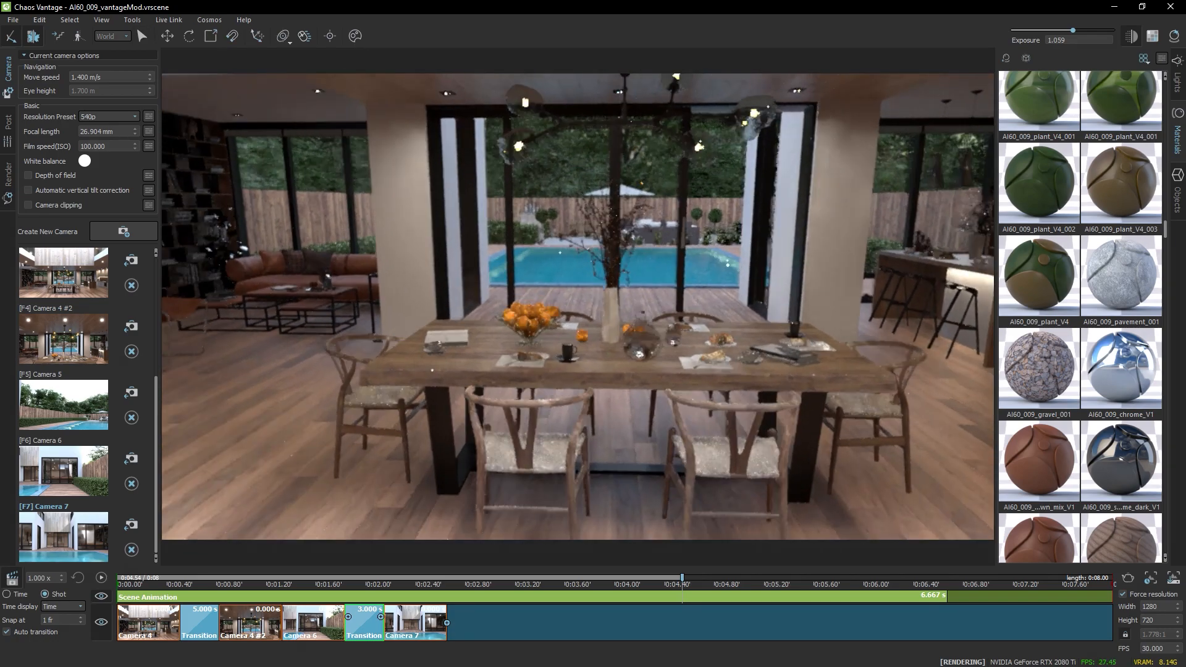
scroll(655, 482, up, 5)
scroll(642, 470, down, 2)
drag(640, 457, 630, 405)
click(630, 405)
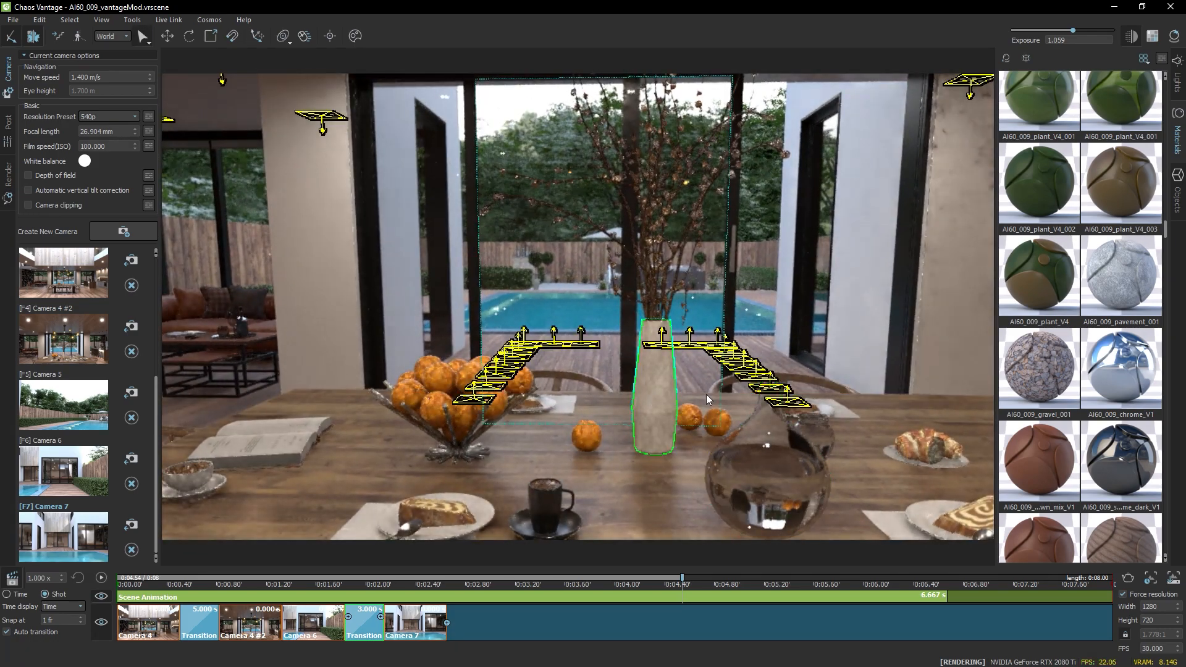
click(1006, 58)
scroll(672, 415, up, 1)
drag(672, 415, 642, 298)
scroll(672, 415, up, 3)
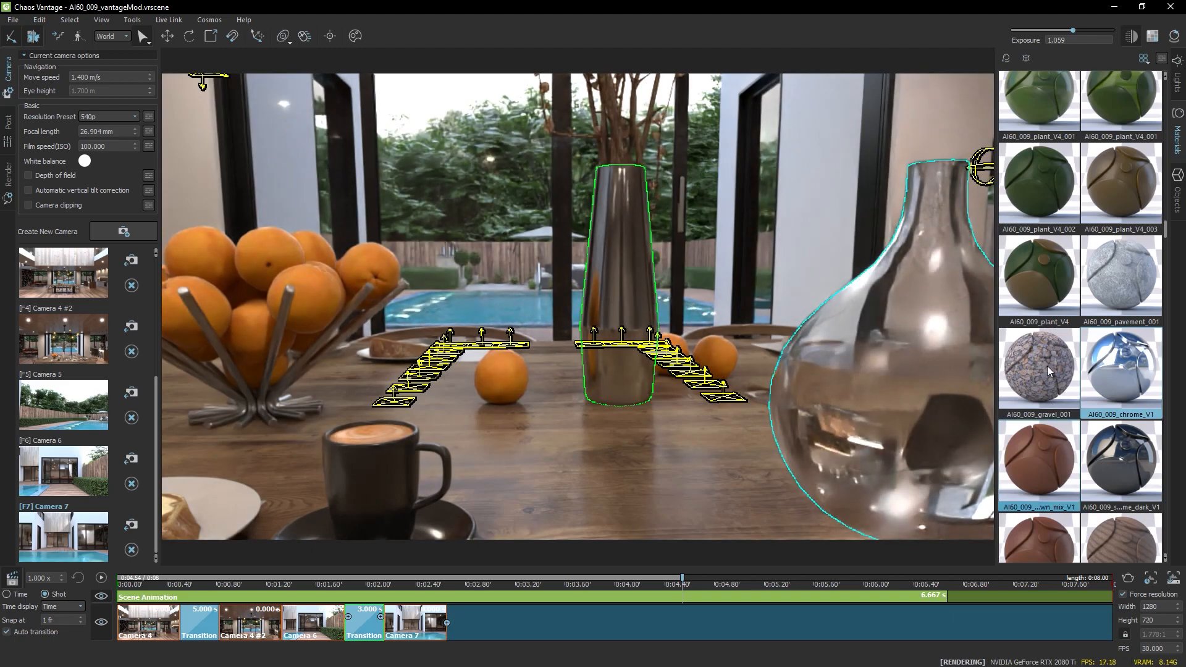
Replace the vase's material with AI60_009_gravel_001.
click(1047, 374)
click(1006, 58)
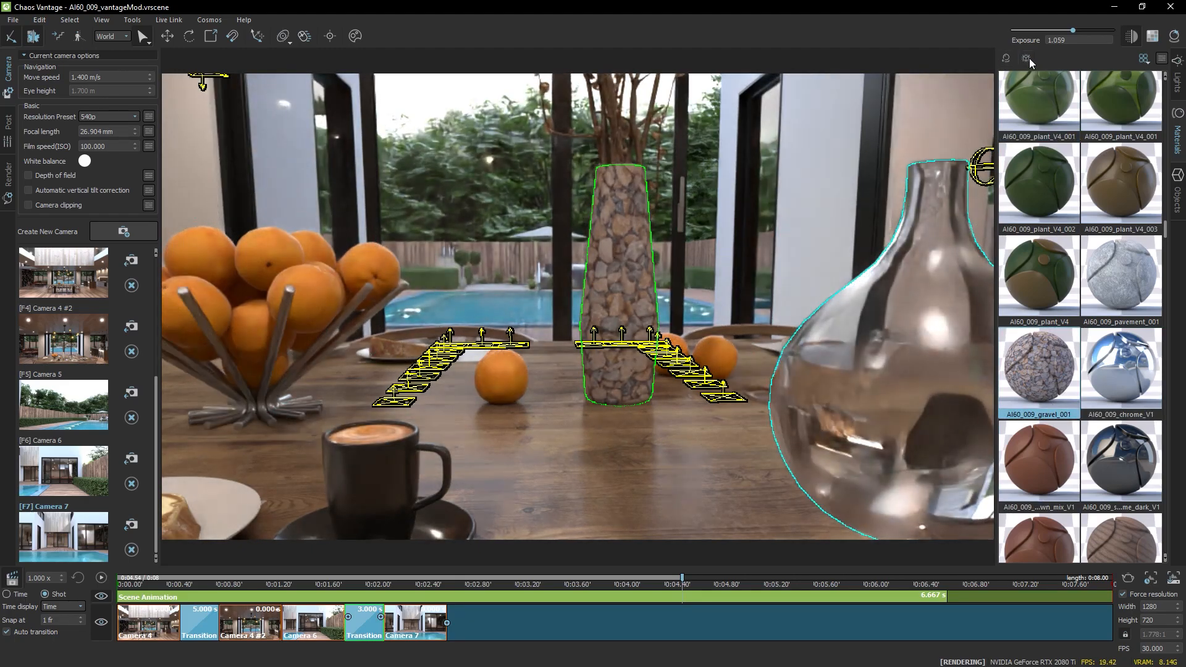